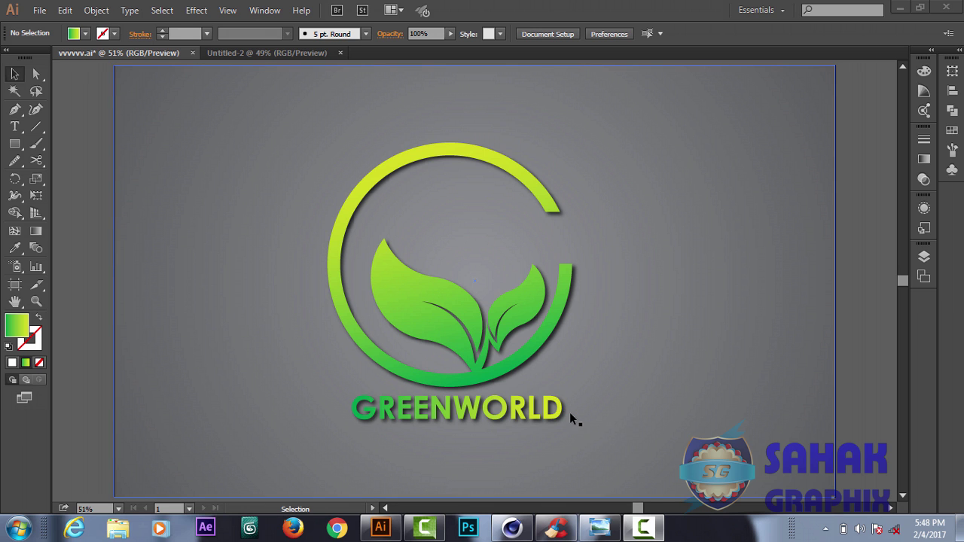
Switch to Cinema 4D to view the 3D version of the leaf logo, and return to Illustrator.
click(505, 536)
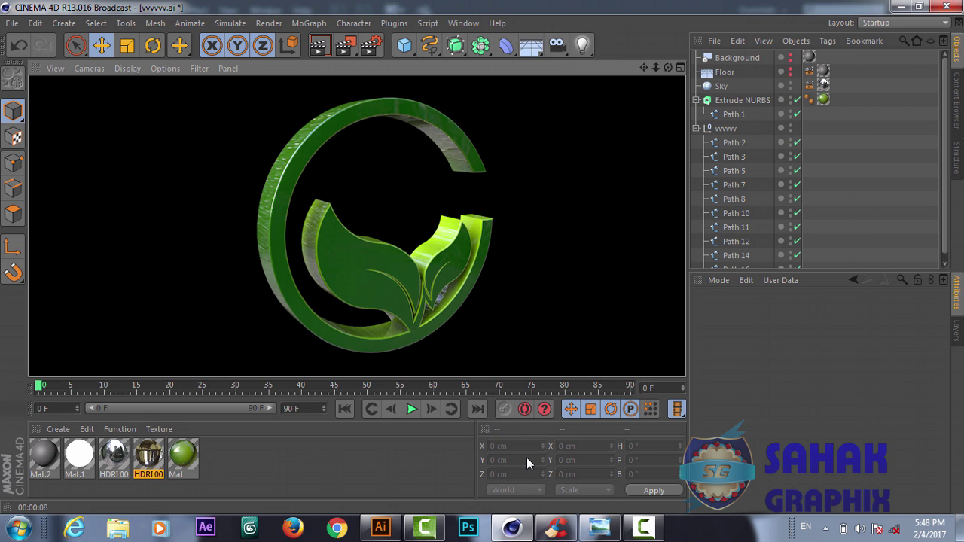
click(902, 7)
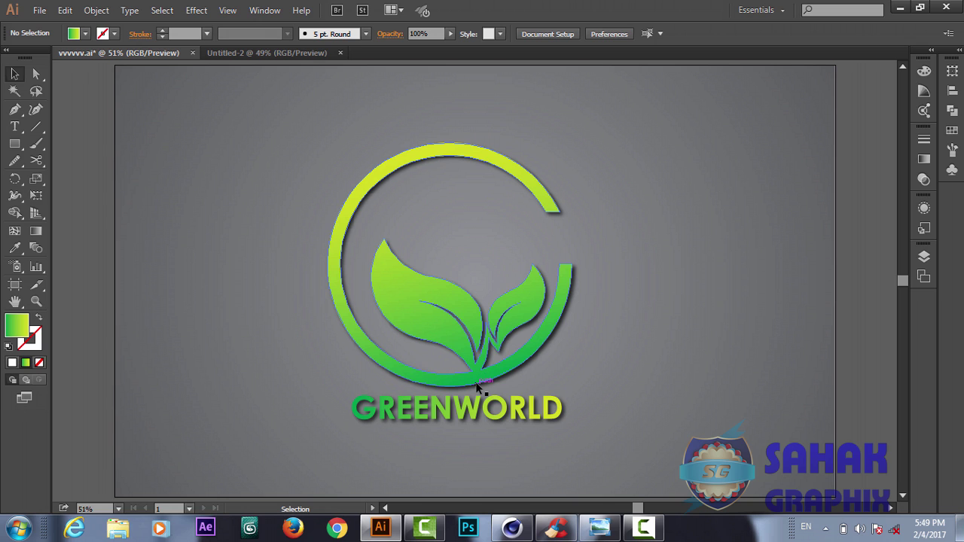
In the blank Untitled-2 document, draw a circle with no fill and a 1 pt stroke and place it in the upper middle of the artboard.
click(241, 52)
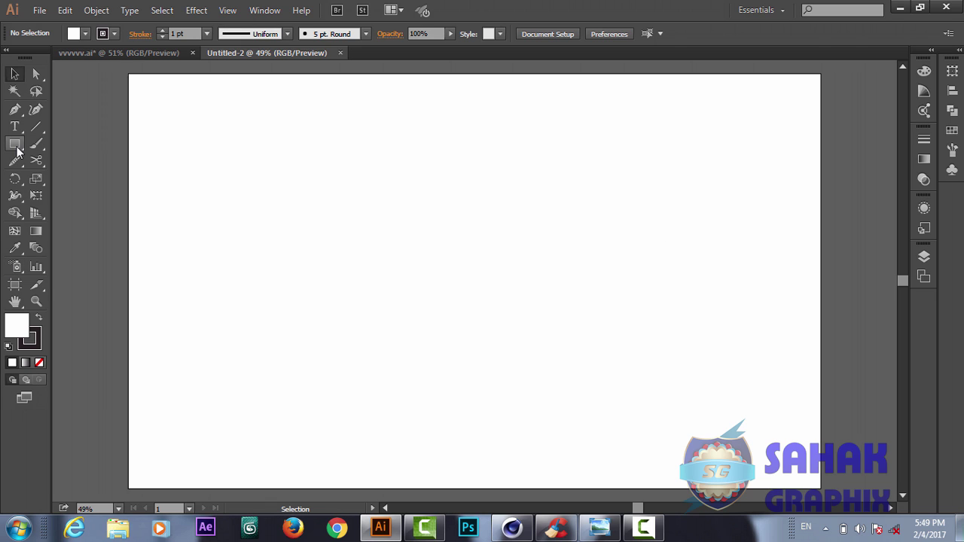
drag(16, 147, 85, 181)
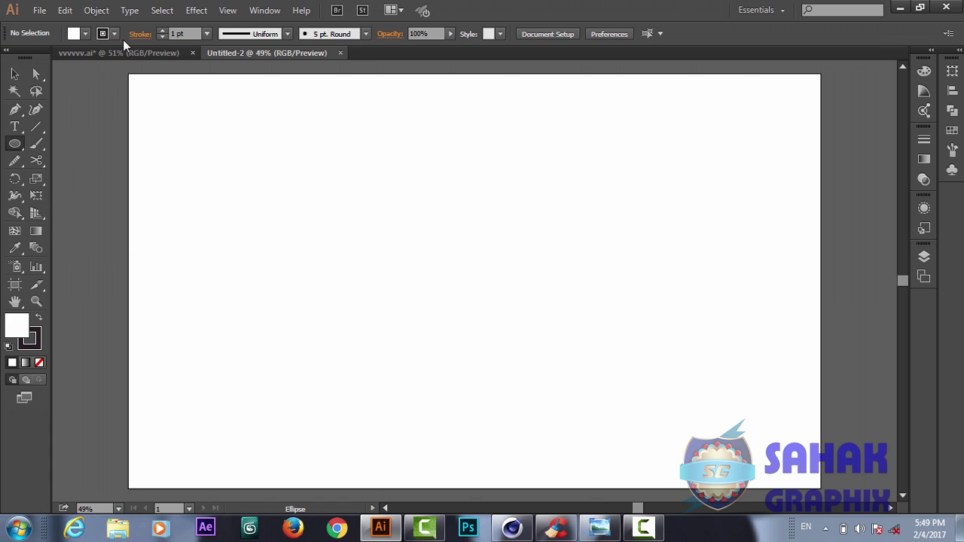
click(85, 35)
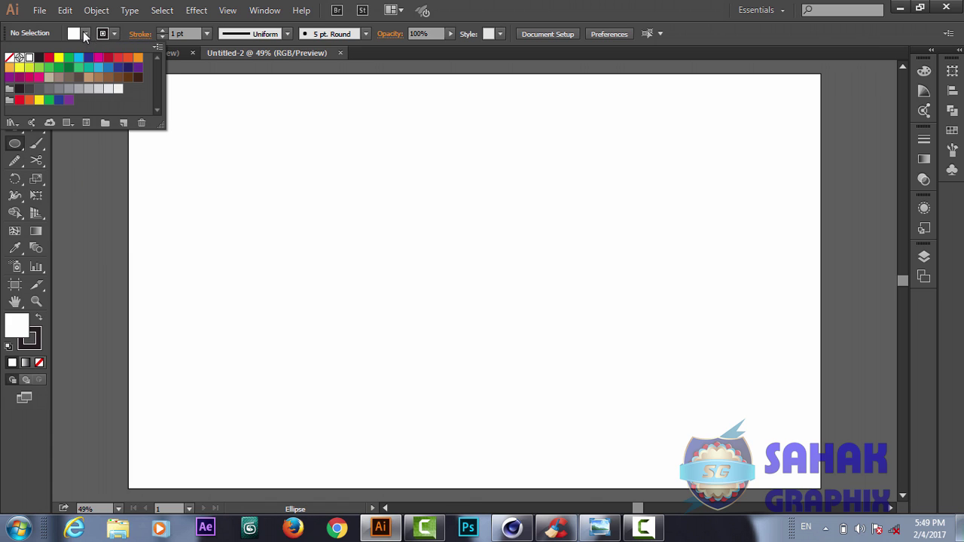
click(9, 59)
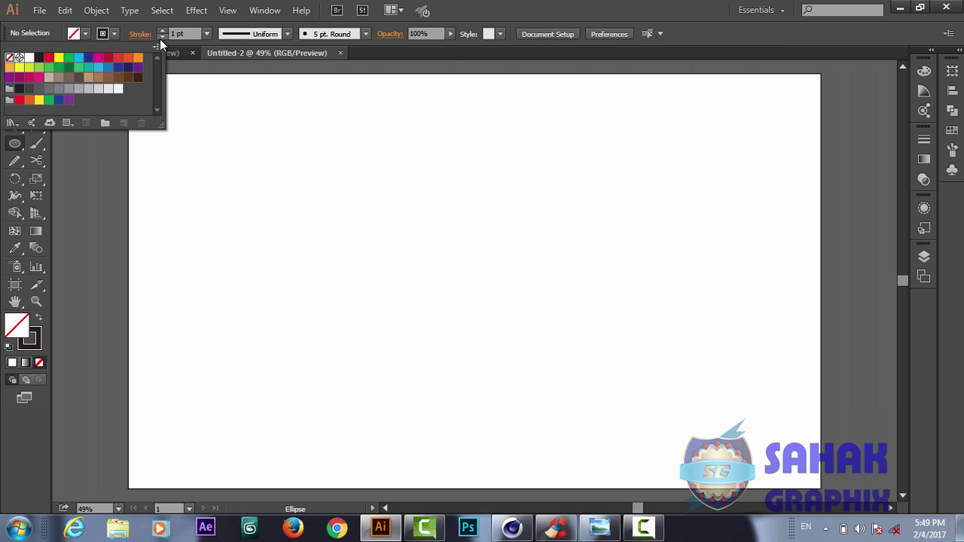
click(391, 197)
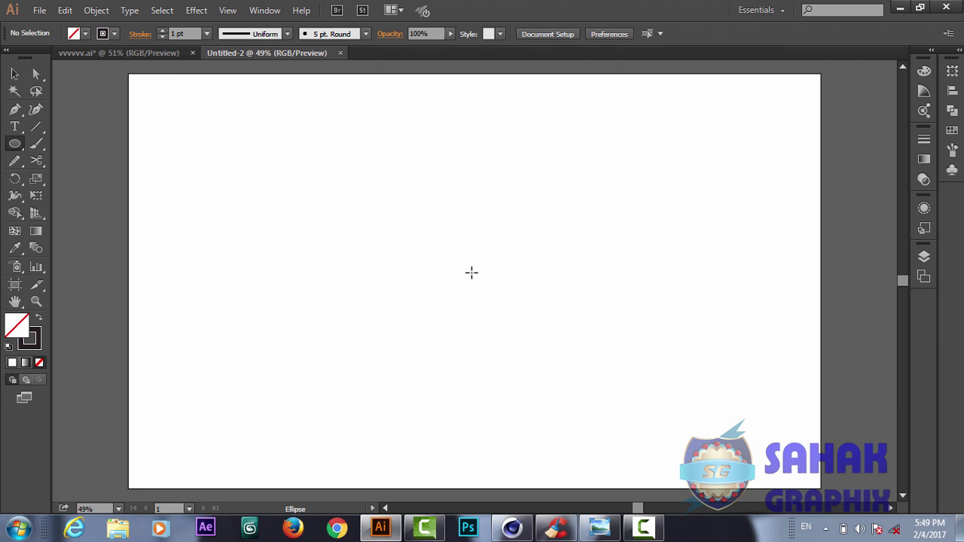
drag(391, 187, 444, 250)
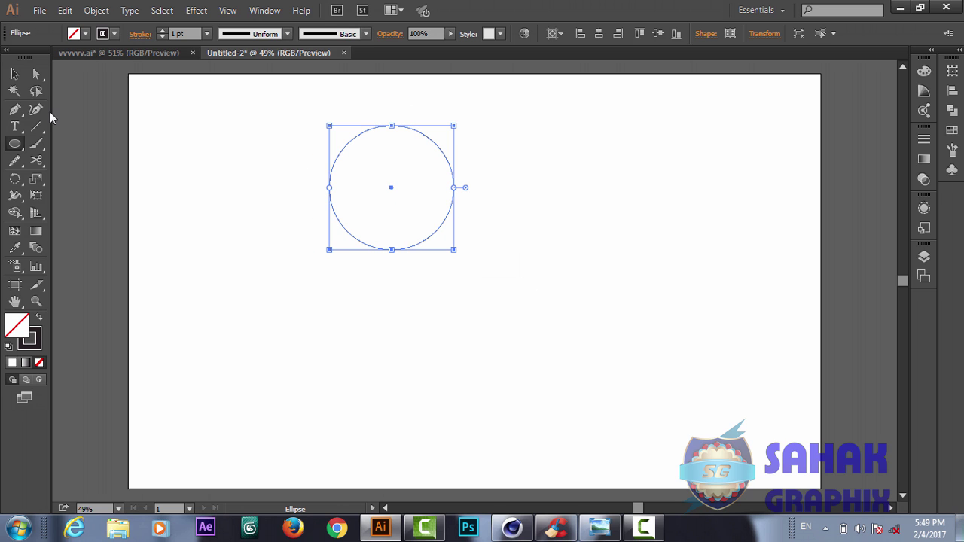
key(v)
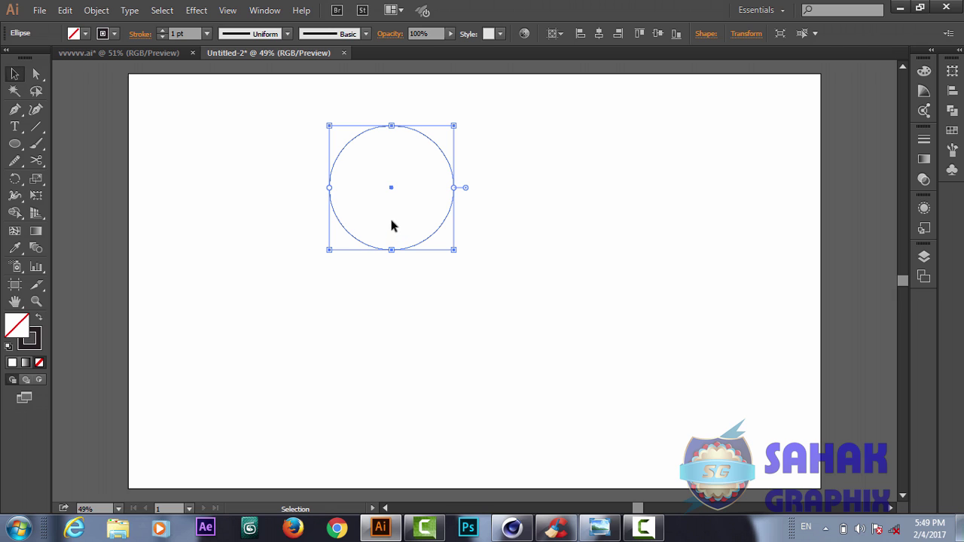
drag(437, 231, 478, 236)
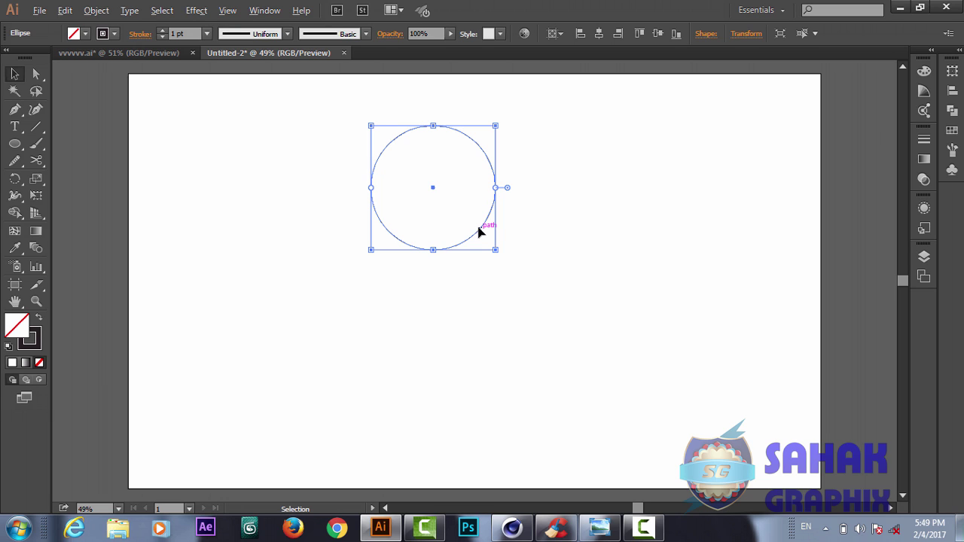
Duplicate the circle three times straight down, offsetting each copy by about 180 px so its upper edge meets the centre of the previous circle.
drag(478, 229, 479, 290)
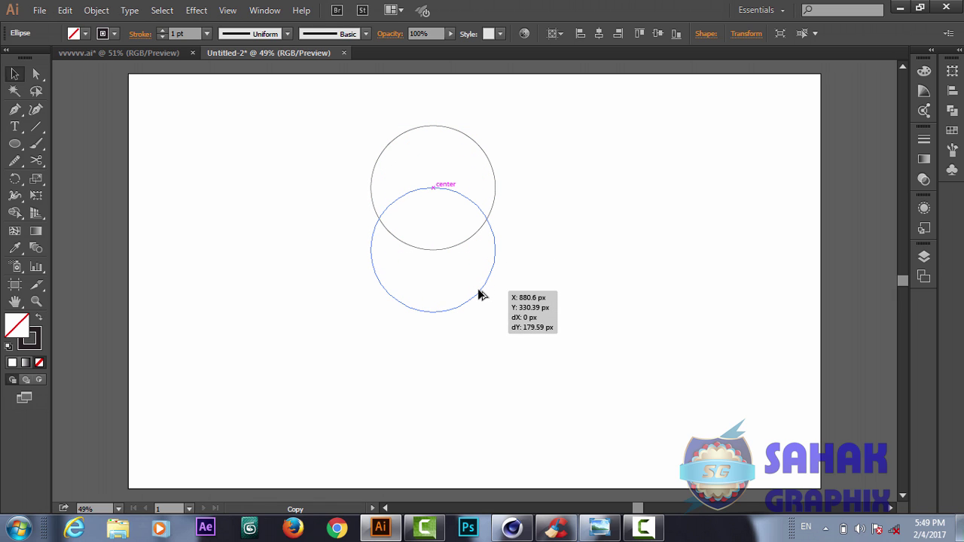
key(shift)
drag(479, 294, 479, 294)
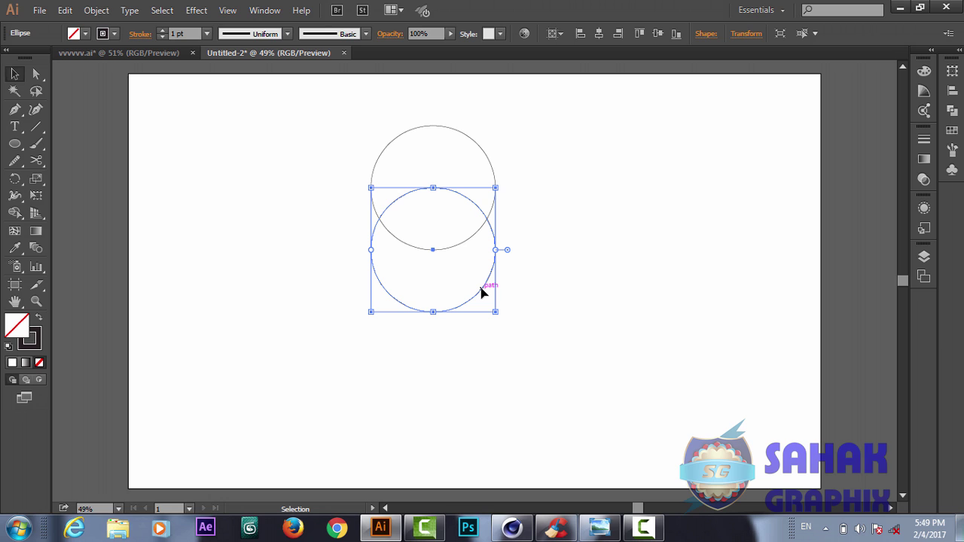
drag(482, 292, 479, 354)
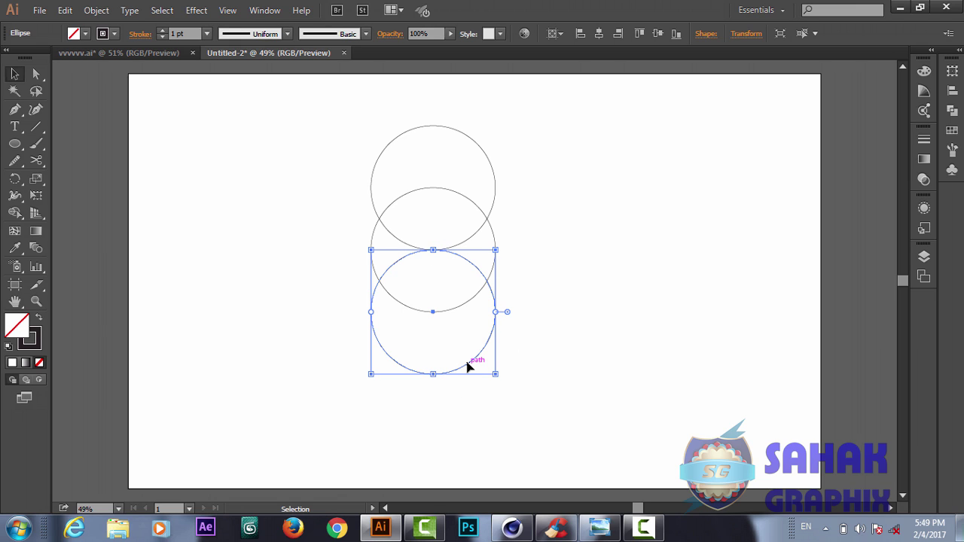
drag(467, 365, 467, 430)
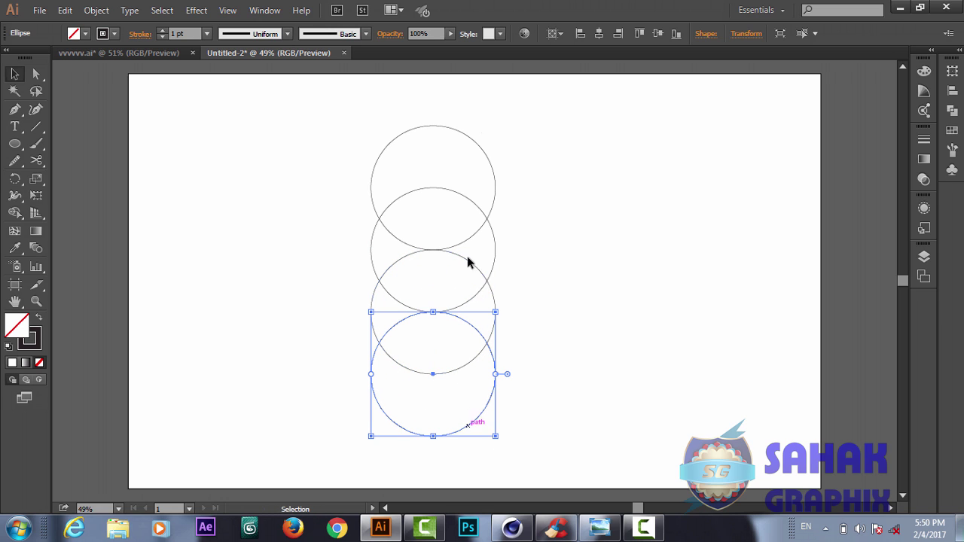
Select all four circles and merge their middle regions with Shape Builder into an S-curved leaf filled with green C=75 M=0 Y=100 K=0.
drag(537, 133, 389, 445)
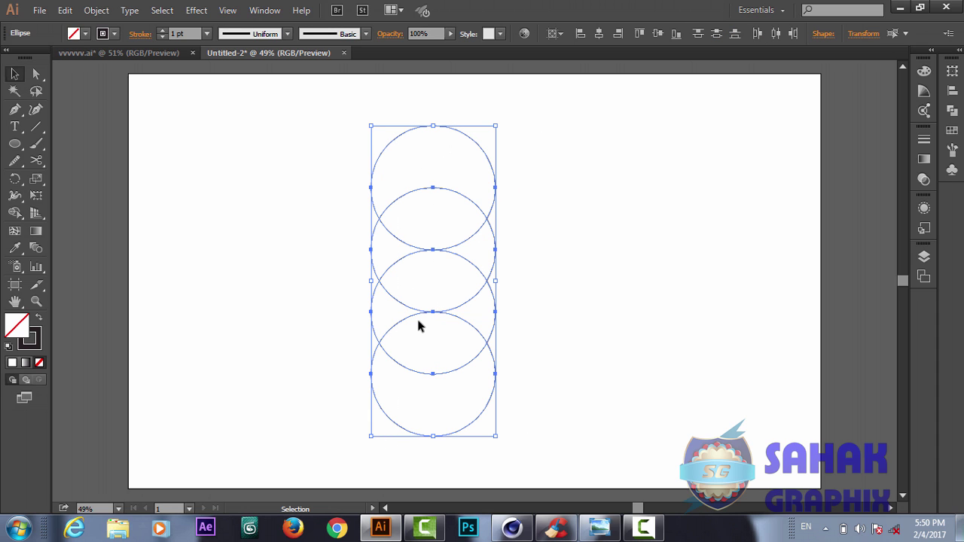
click(18, 215)
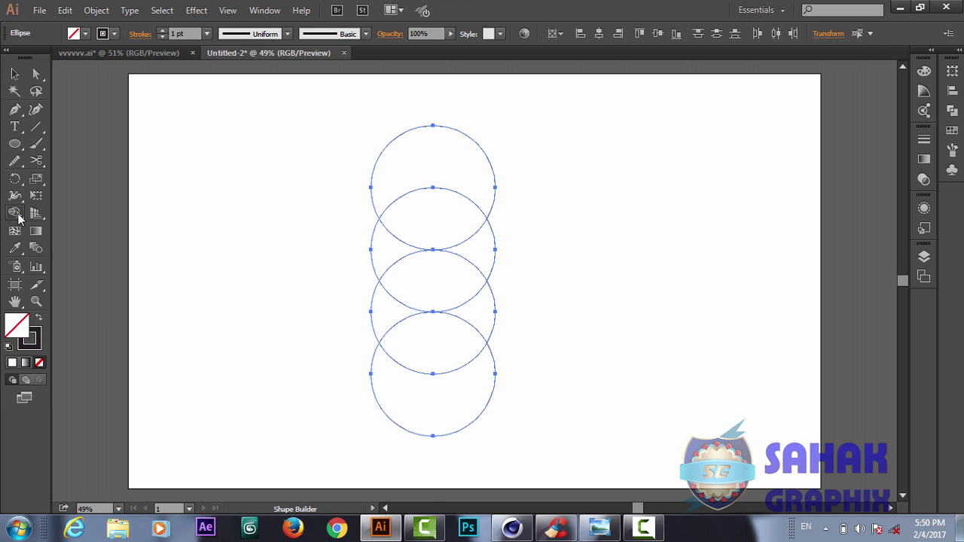
click(85, 33)
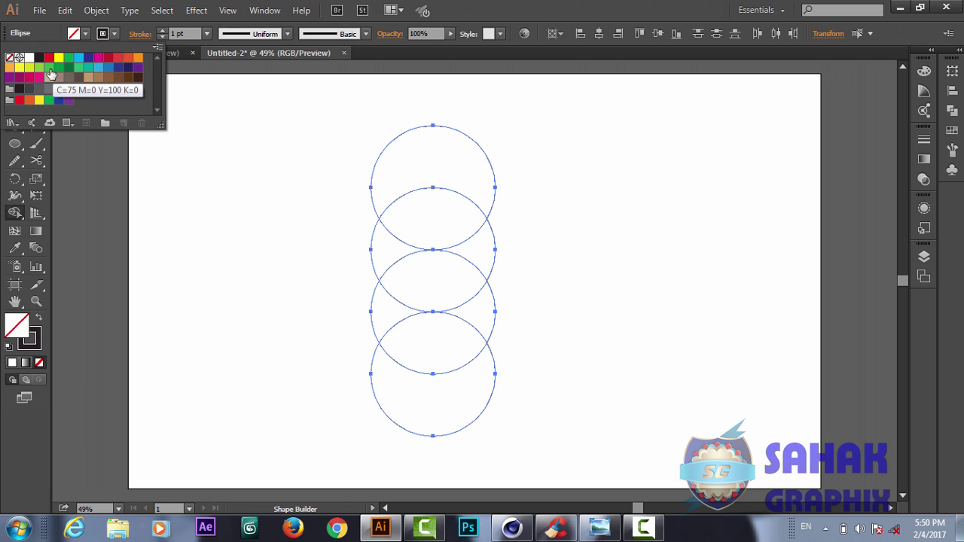
click(49, 67)
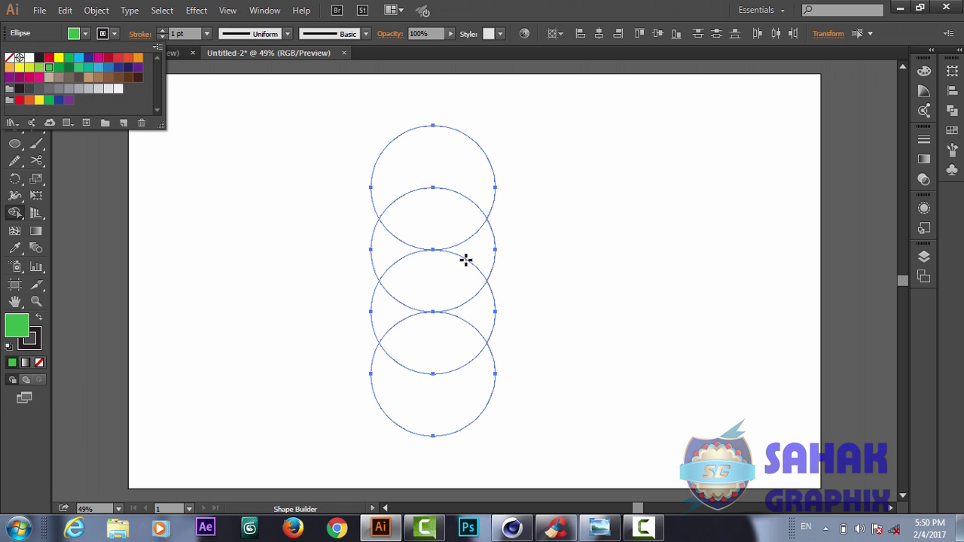
click(480, 251)
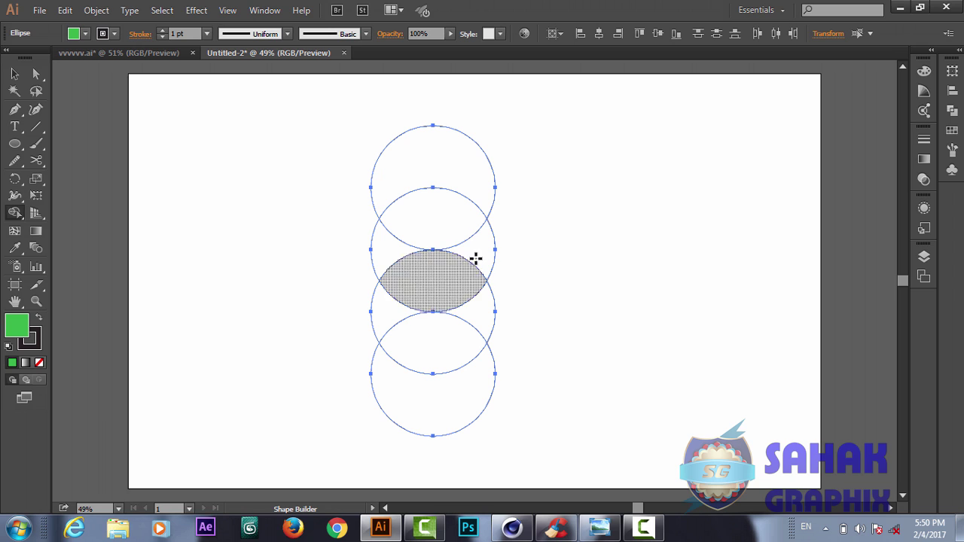
mouse_move(480, 256)
mouse_down()
mouse_move(392, 314)
mouse_move(465, 258)
mouse_up()
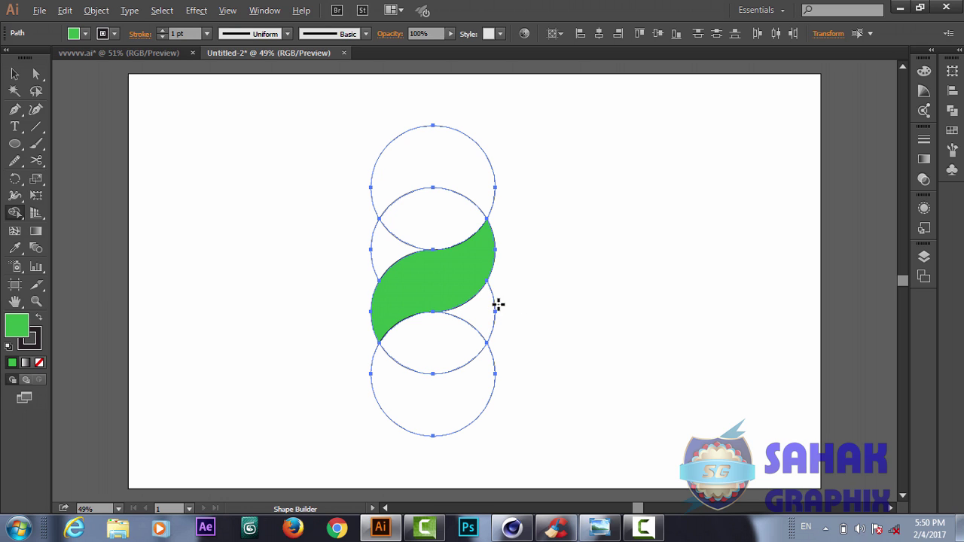
Remove the leftover circle regions below and above the green leaf with Shape Builder.
mouse_move(499, 307)
mouse_down()
mouse_move(413, 409)
mouse_move(387, 420)
mouse_up()
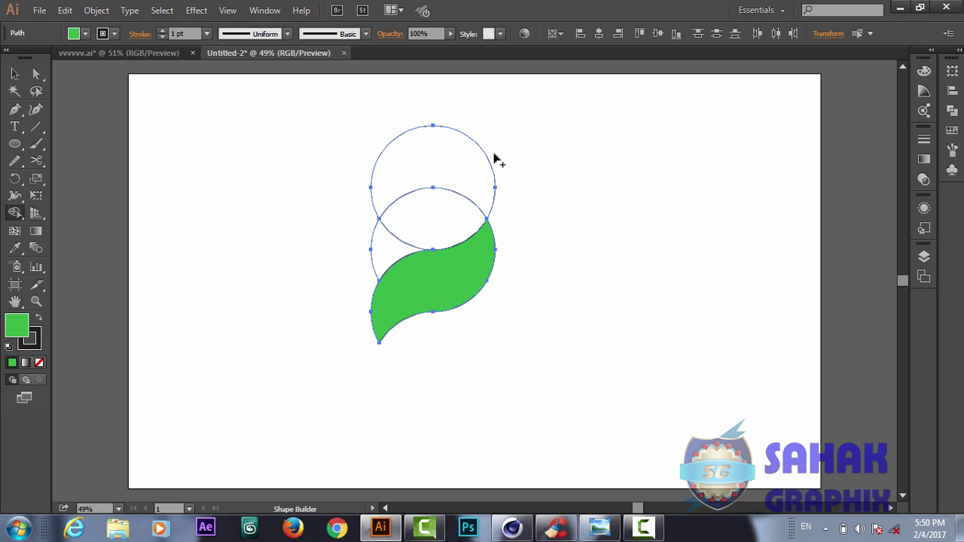
key(alt)
key(alt)
key(alt)
key(alt)
mouse_move(497, 144)
mouse_down()
mouse_move(439, 213)
mouse_move(365, 256)
mouse_up()
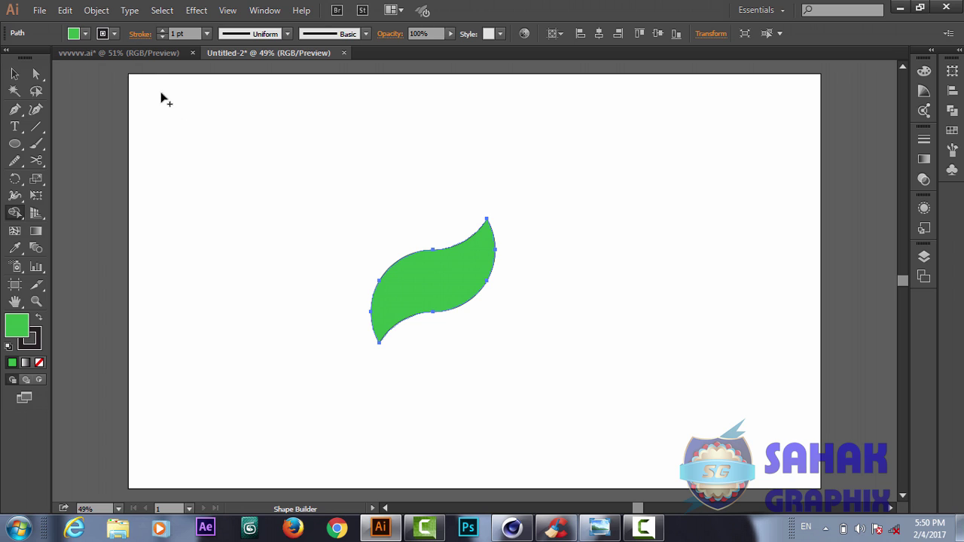
Remove the black stroke from the green leaf.
click(161, 35)
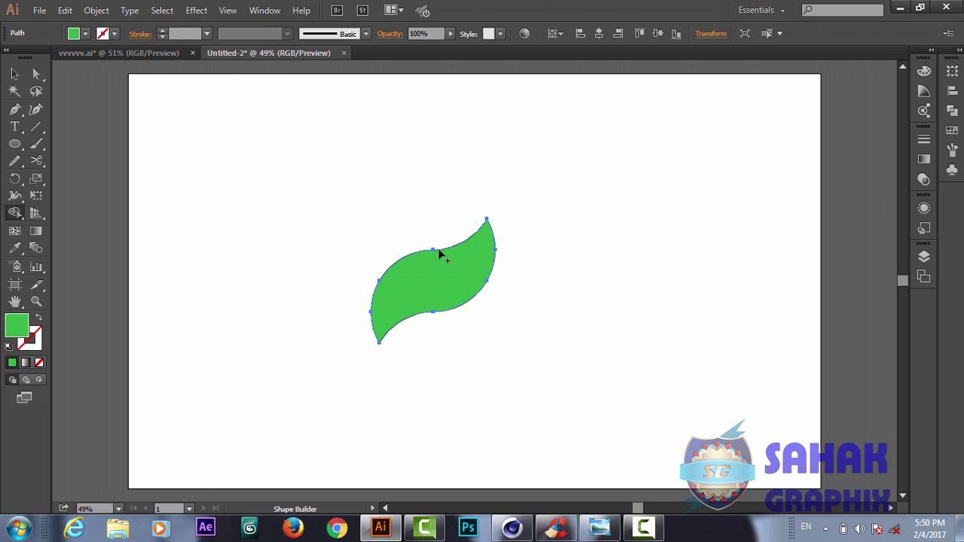
click(15, 74)
click(381, 341)
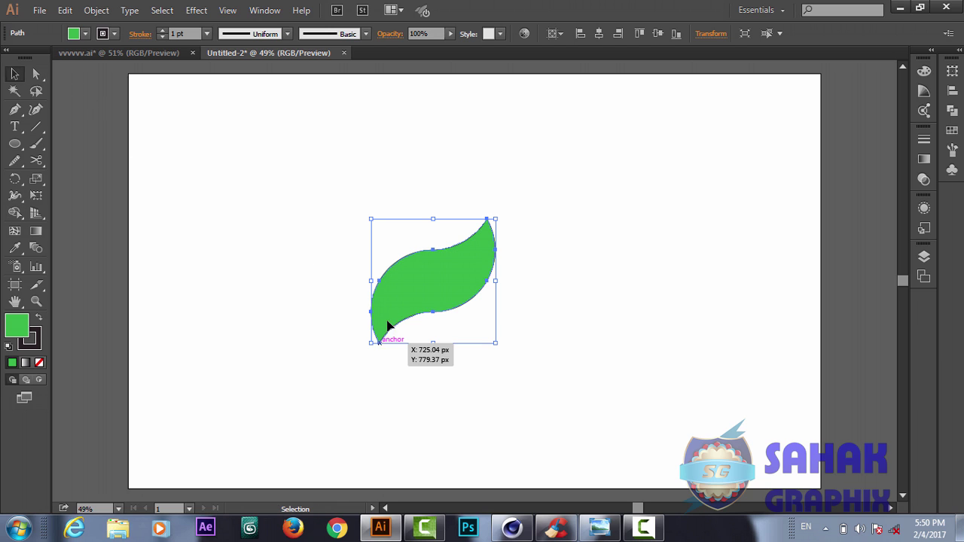
click(559, 314)
click(461, 306)
click(162, 38)
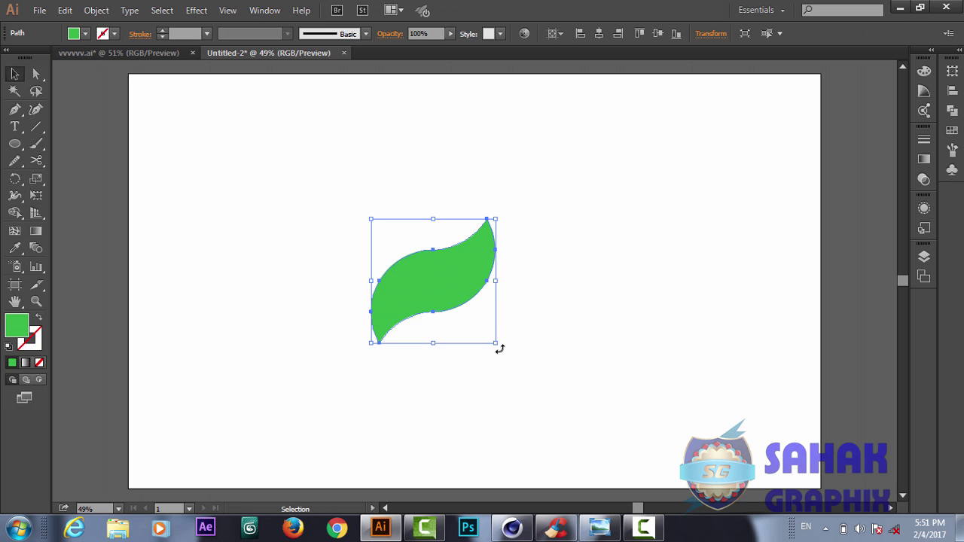
Rotate the leaf clockwise until it lies nearly horizontal and reflect it across the vertical axis.
drag(499, 348, 451, 369)
right_click(471, 288)
mouse_move(532, 234)
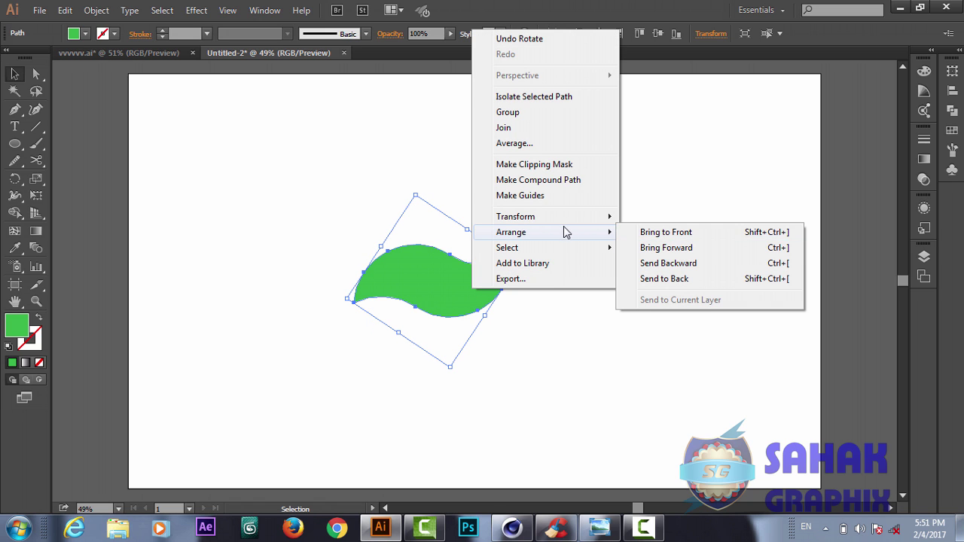
mouse_move(553, 218)
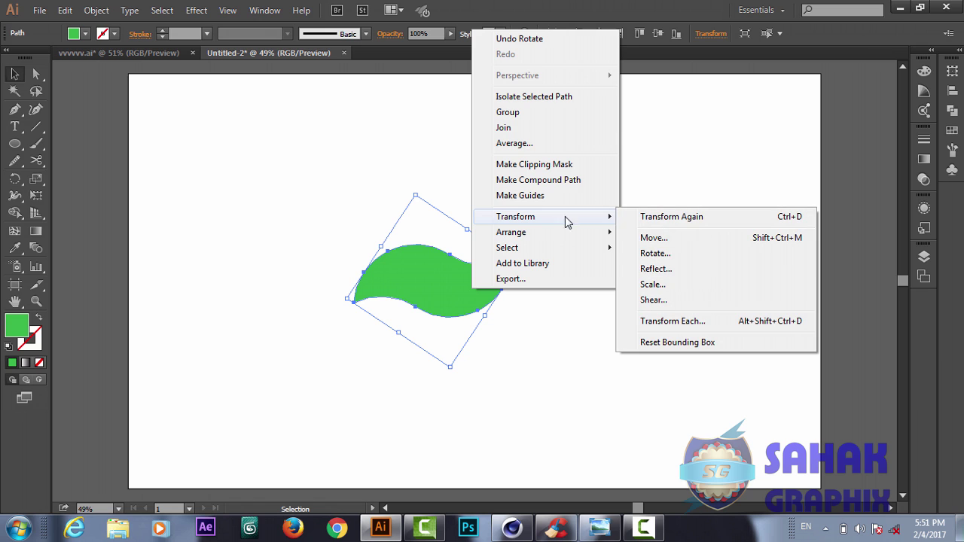
click(655, 268)
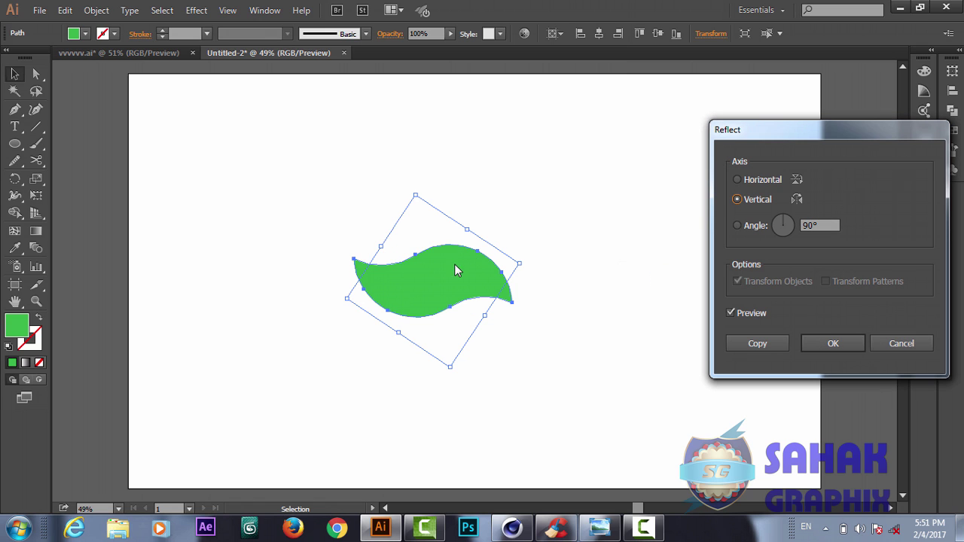
click(829, 345)
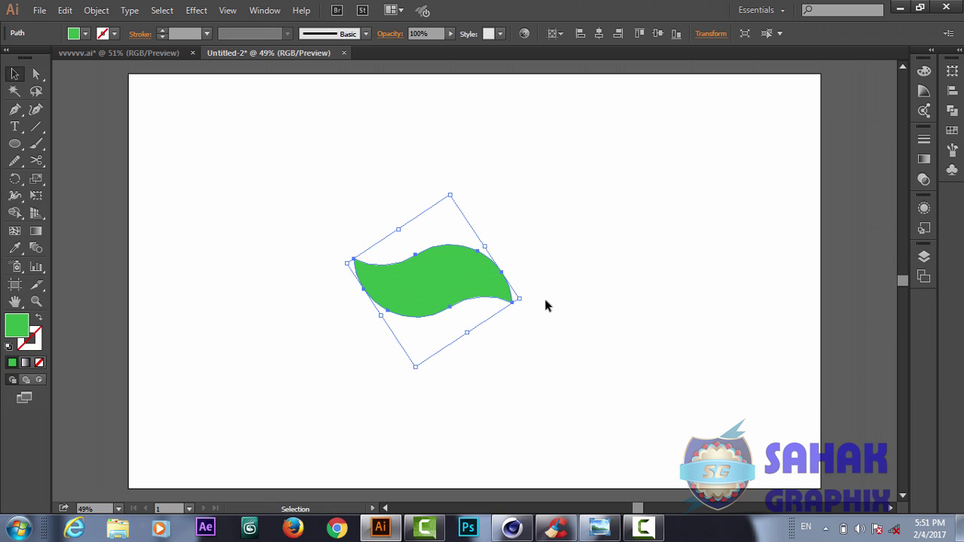
key(ctrl+shift+b)
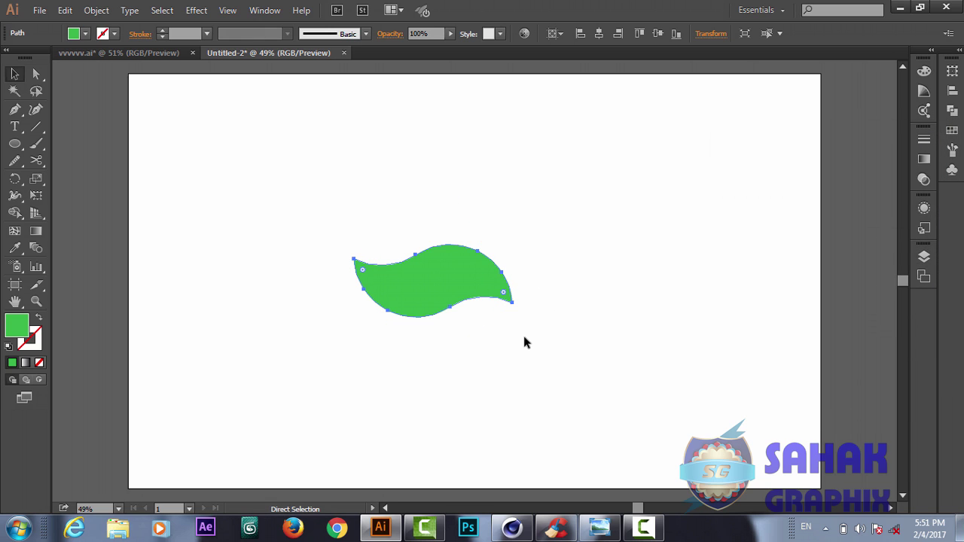
key(ctrl+1)
key(ctrl+shift+b)
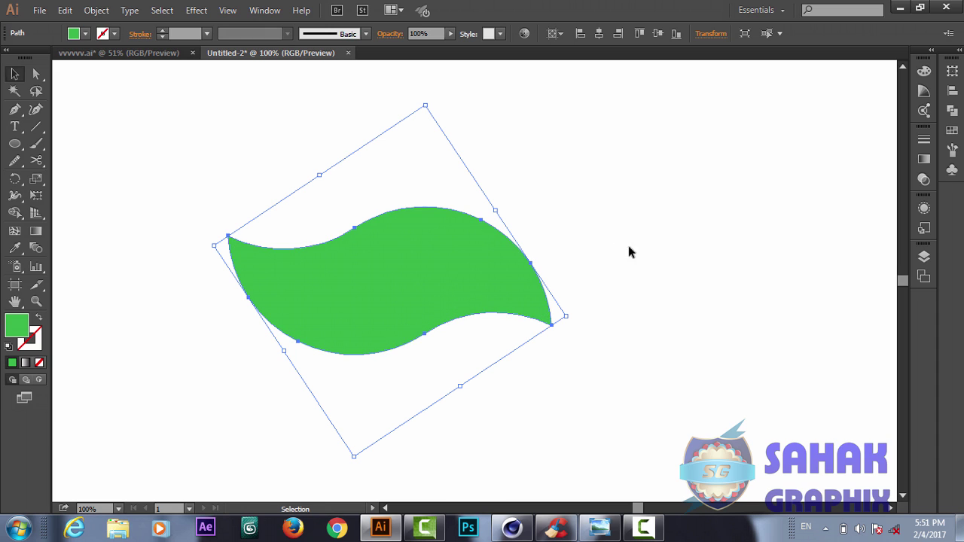
click(19, 116)
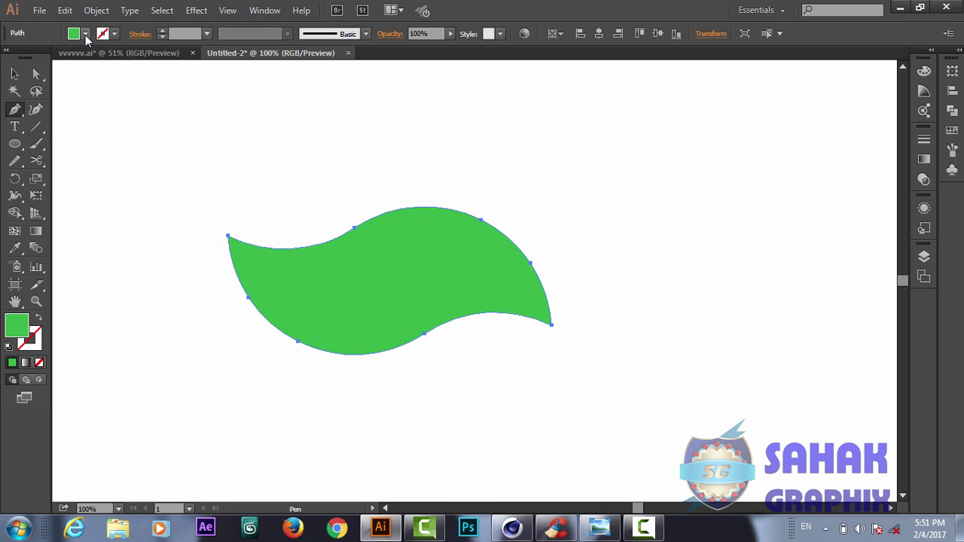
click(86, 35)
click(10, 58)
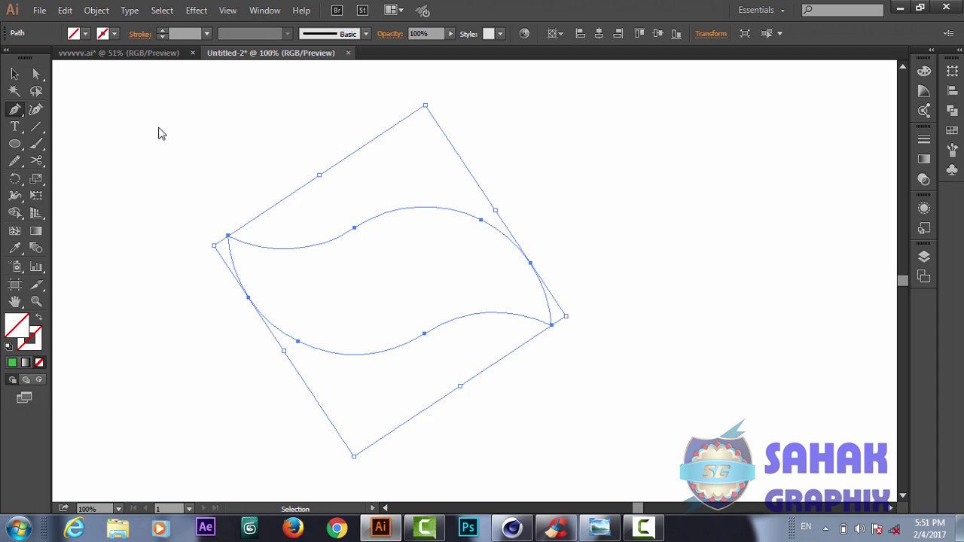
ctrl+click(214, 240)
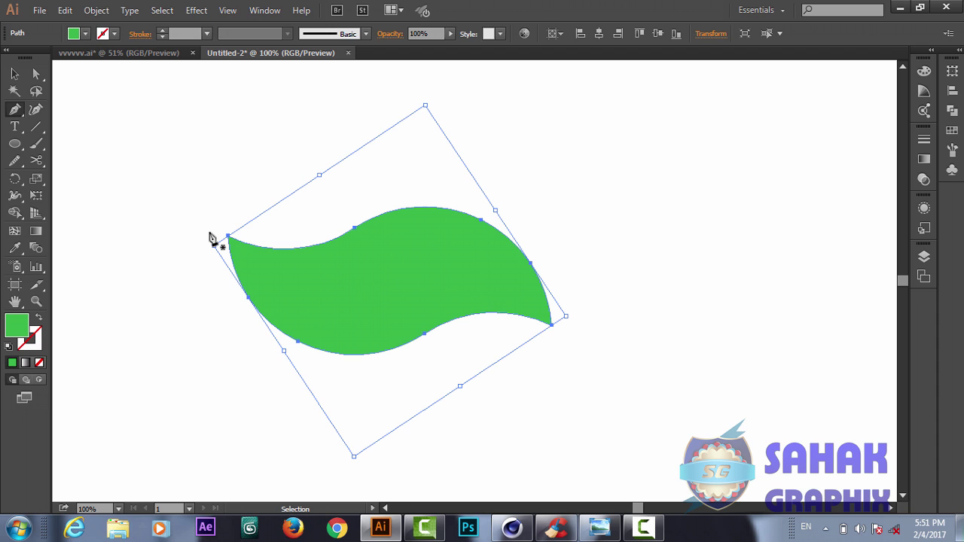
Deselect the green leaf and return to the Selection tool.
ctrl+click(137, 182)
key(v)
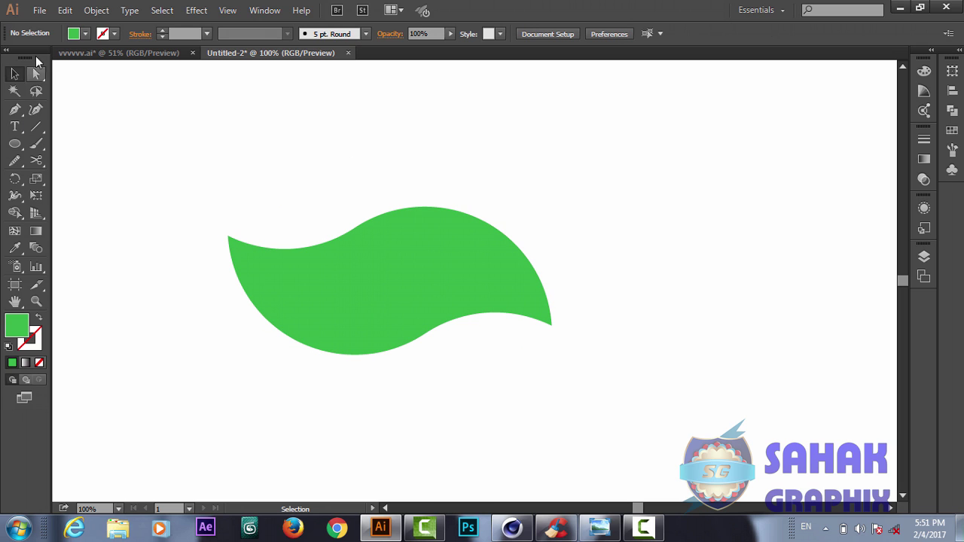
Draw an unfilled 1 pt vein path with the Pen tool, curving from the leaf's centre toward its right tip and back above its upper edge.
click(16, 111)
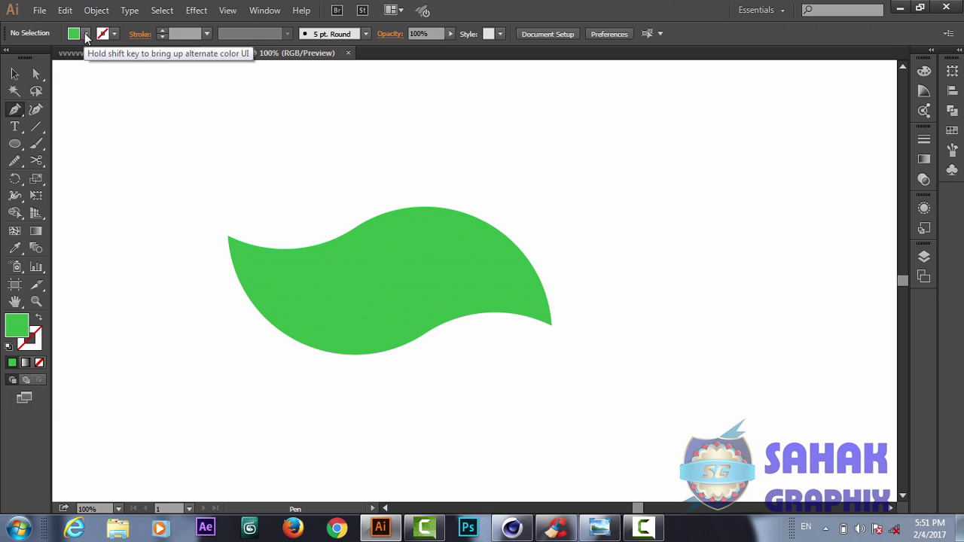
click(86, 35)
click(15, 58)
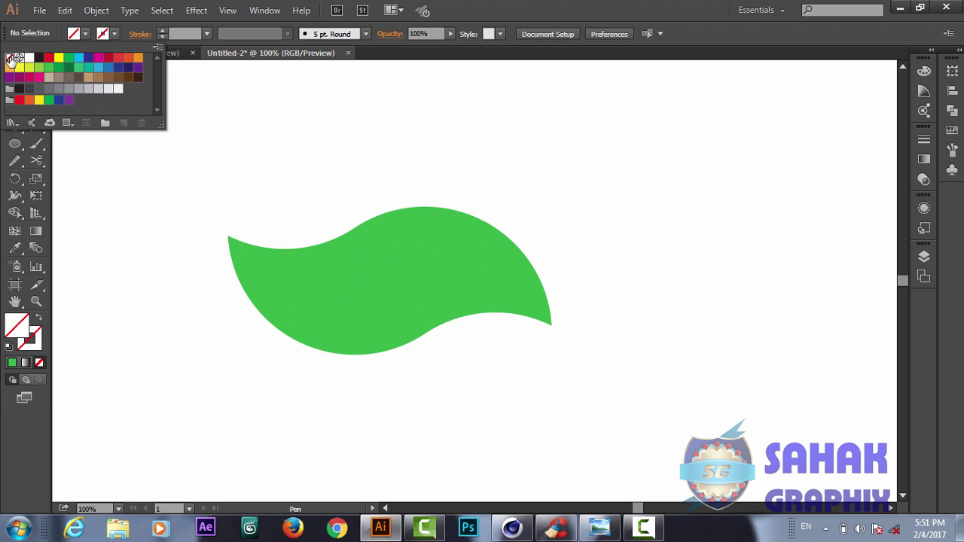
click(163, 31)
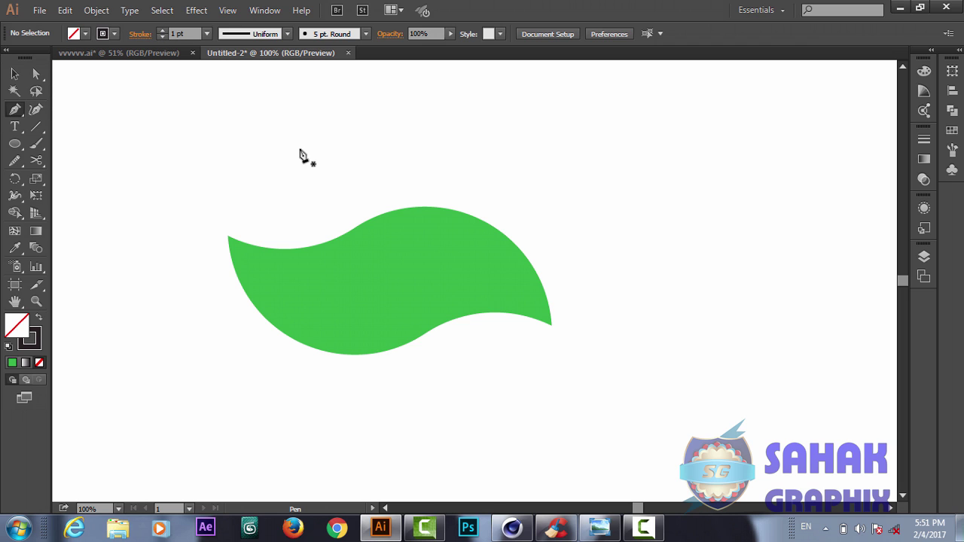
click(369, 286)
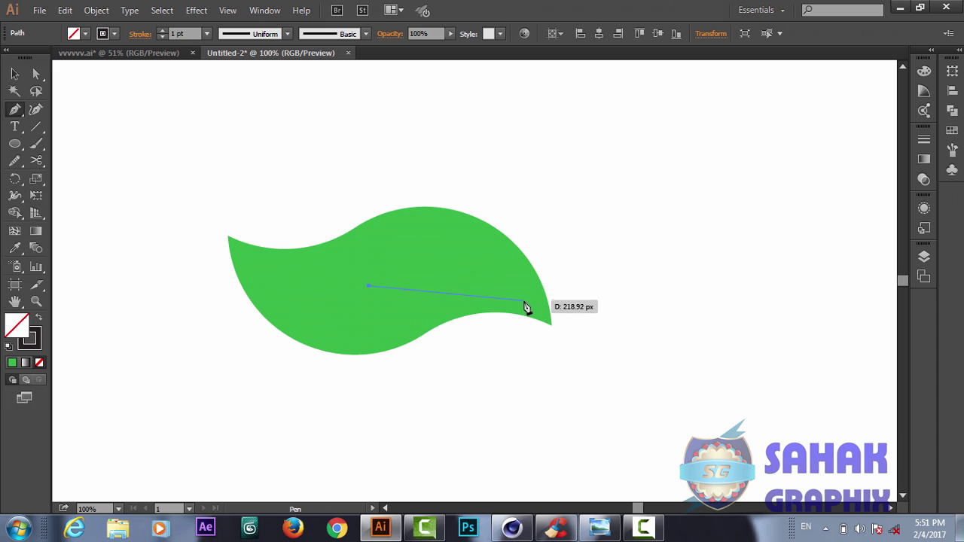
drag(527, 303, 605, 378)
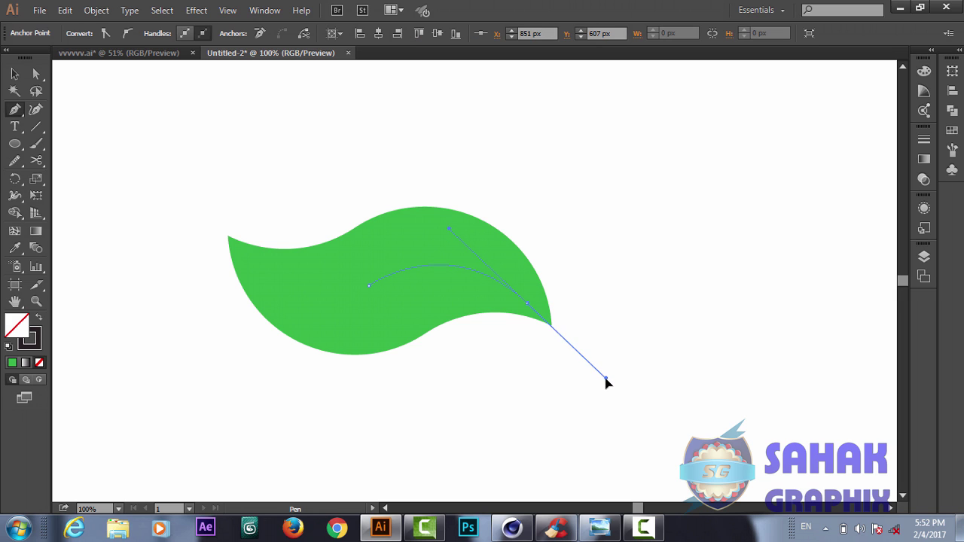
click(528, 305)
drag(529, 307, 274, 213)
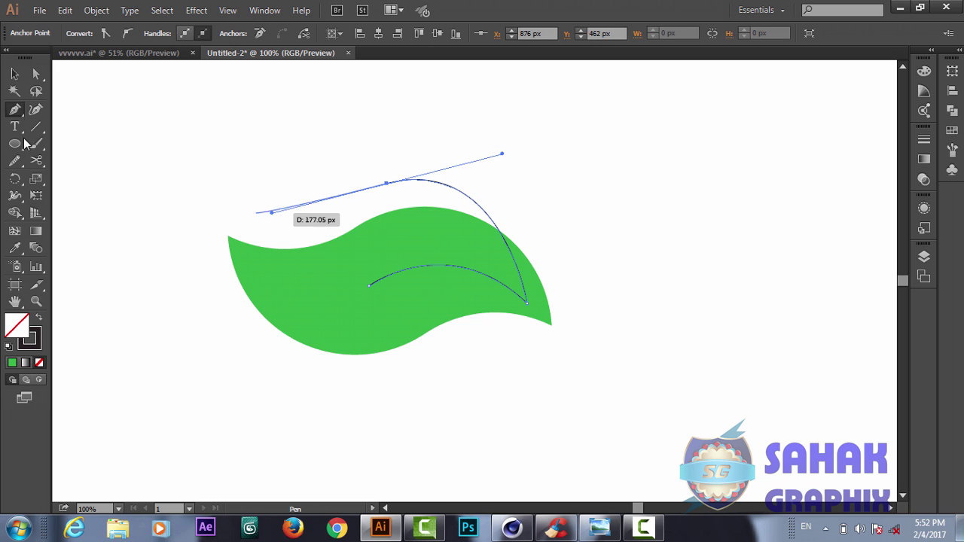
Reshape the vein path by moving its upper end down-left, lengthening that end's curve handle and nudging the corner point near the leaf tip.
click(36, 73)
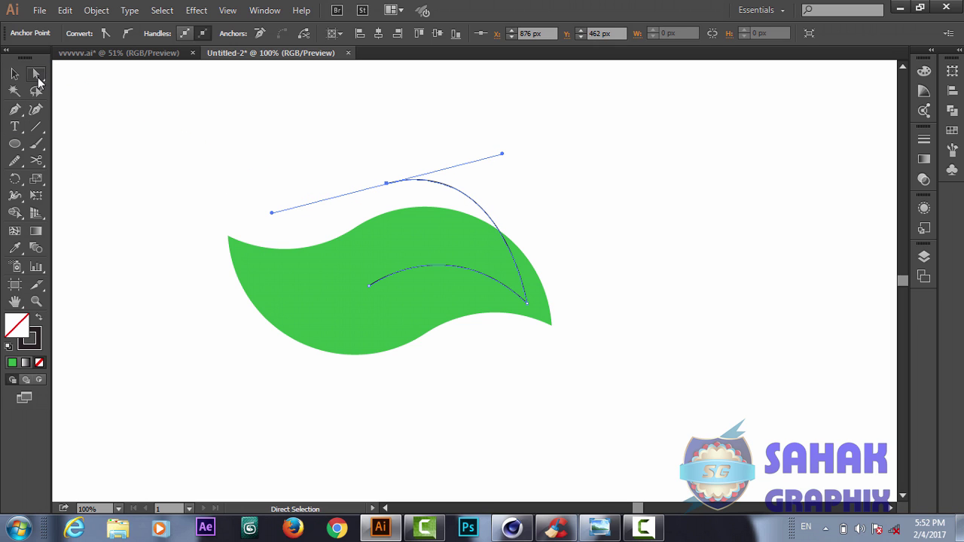
click(386, 185)
drag(380, 191, 352, 201)
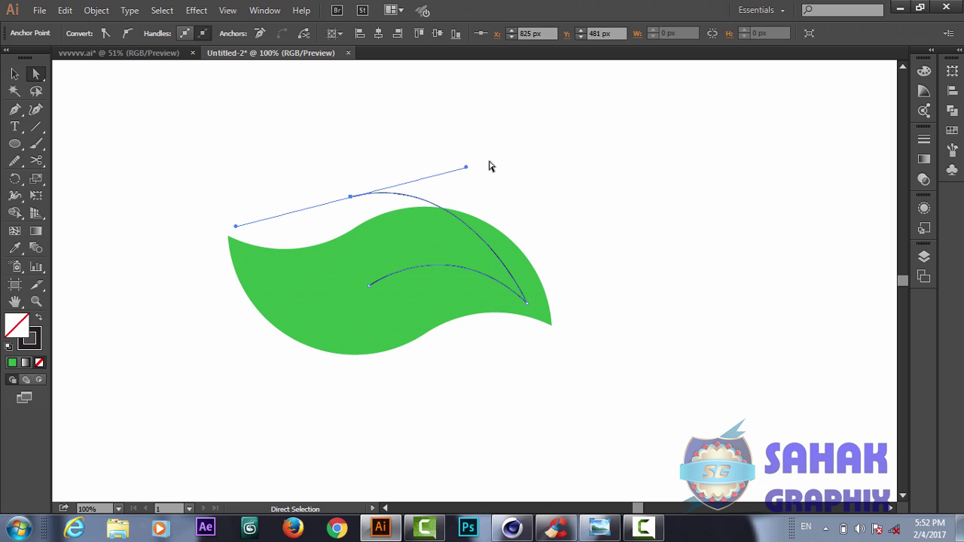
drag(466, 169, 509, 164)
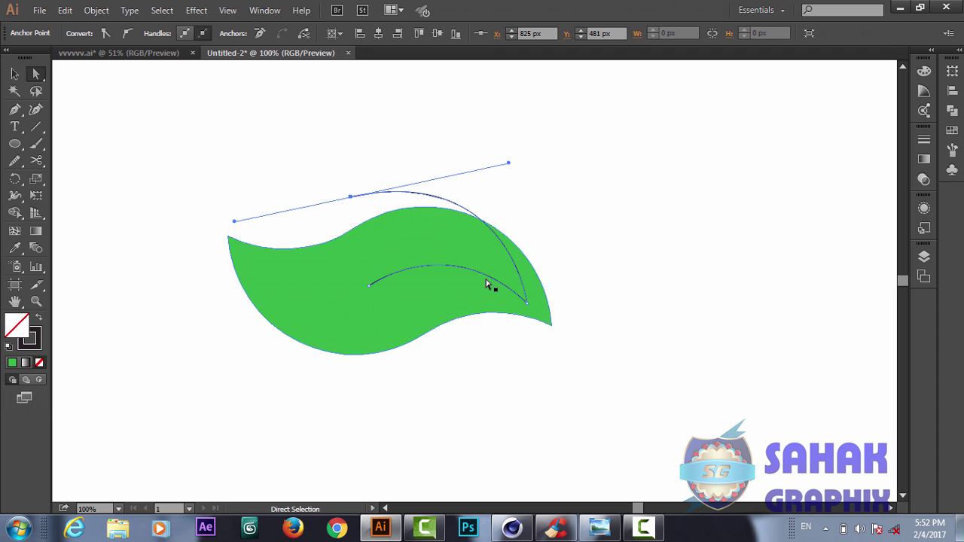
click(529, 306)
drag(531, 301, 530, 300)
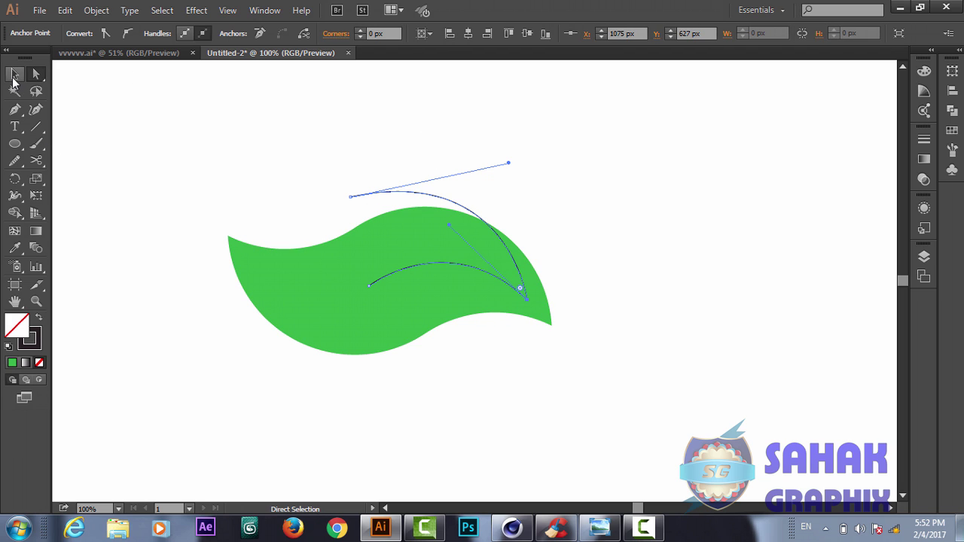
Give the vein path a 13 pt stroke and the elliptical width profile that tapers at both ends.
click(14, 73)
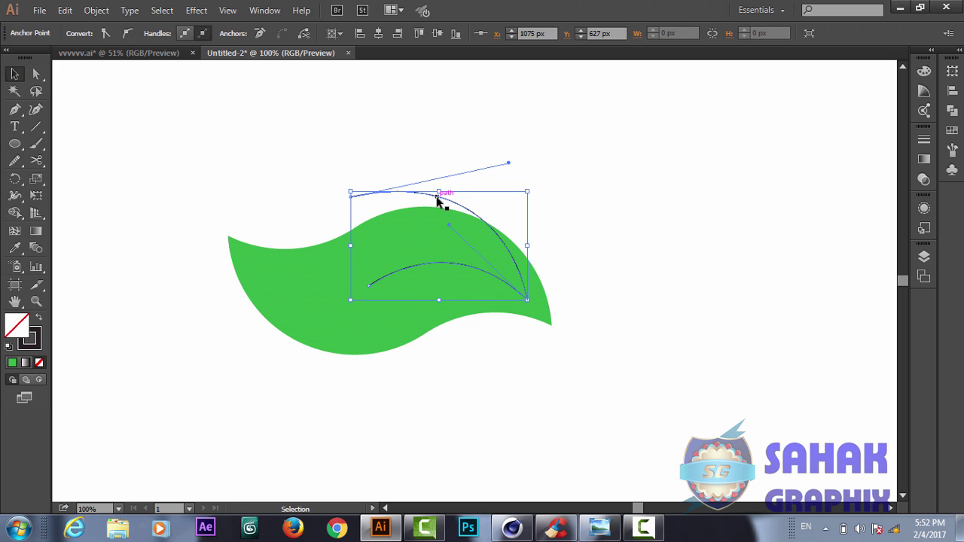
click(437, 199)
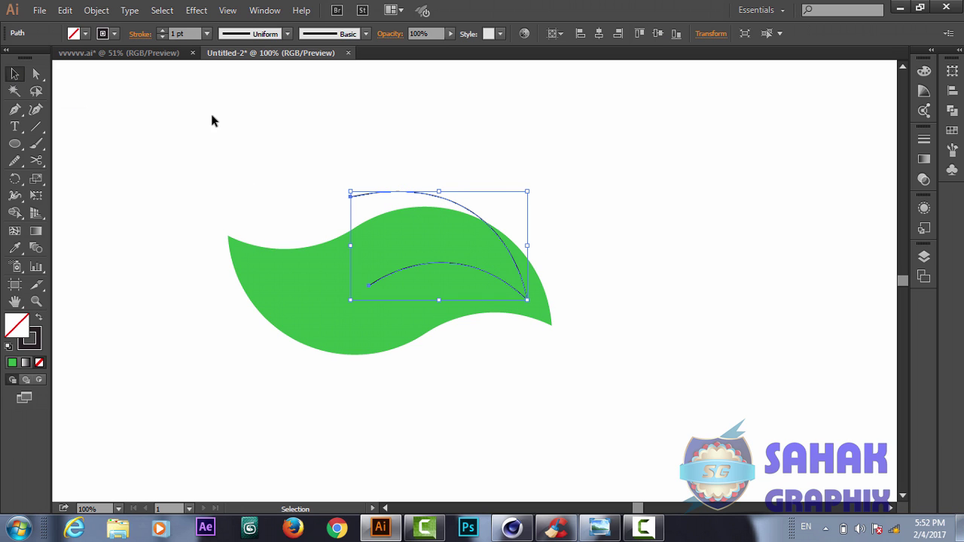
click(162, 31)
click(162, 31)
click(162, 31)
click(162, 31)
click(162, 31)
click(162, 31)
click(162, 31)
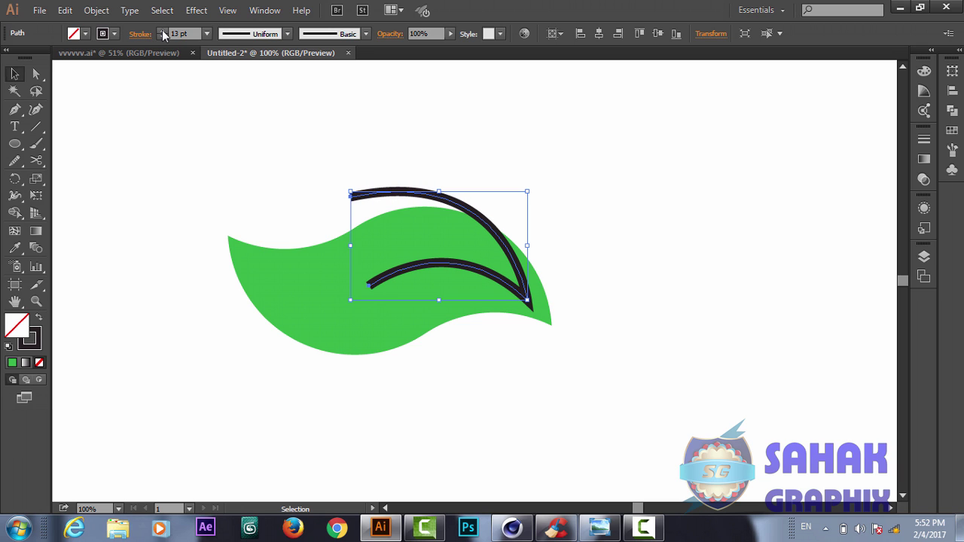
click(287, 34)
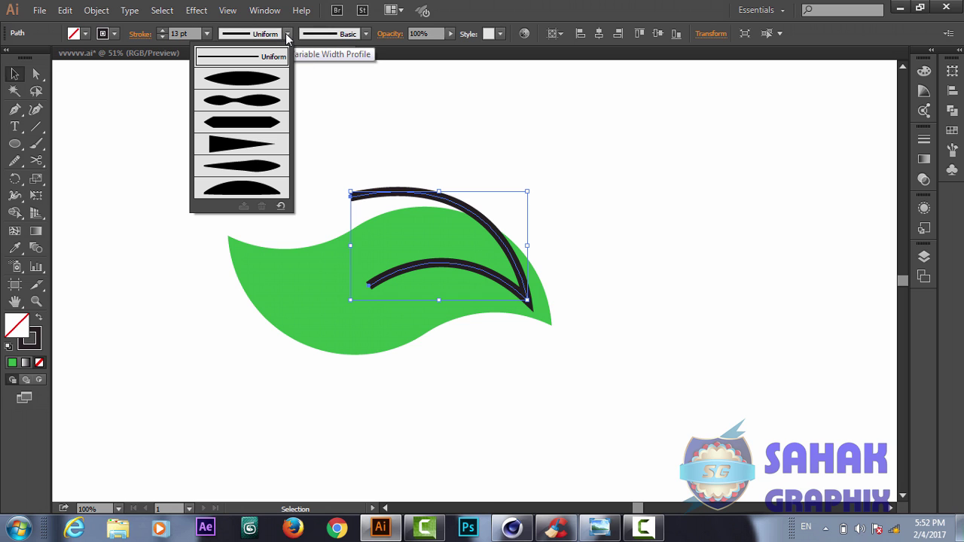
click(252, 85)
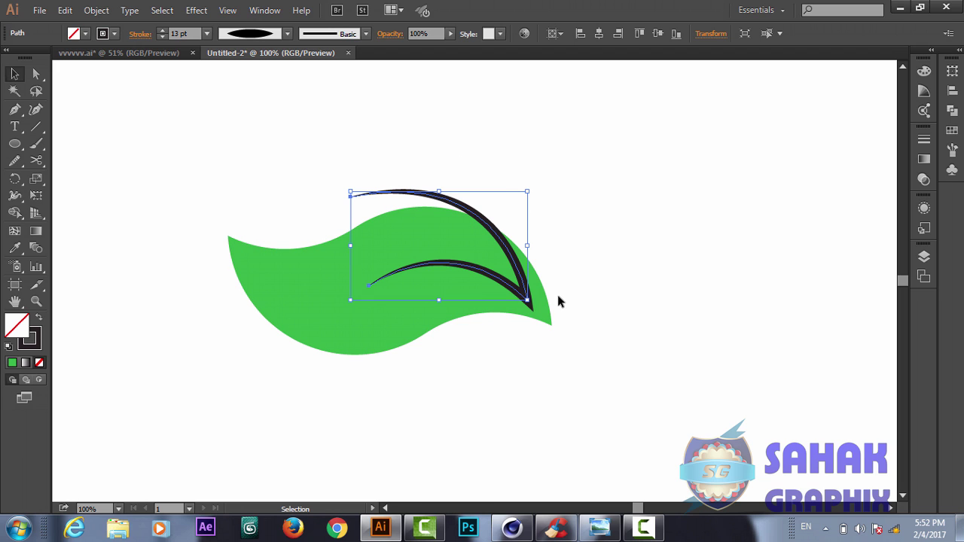
Shift the tapered vein slightly toward the leaf tip, extend its upper end outward and adjust that end's curve handle.
click(35, 73)
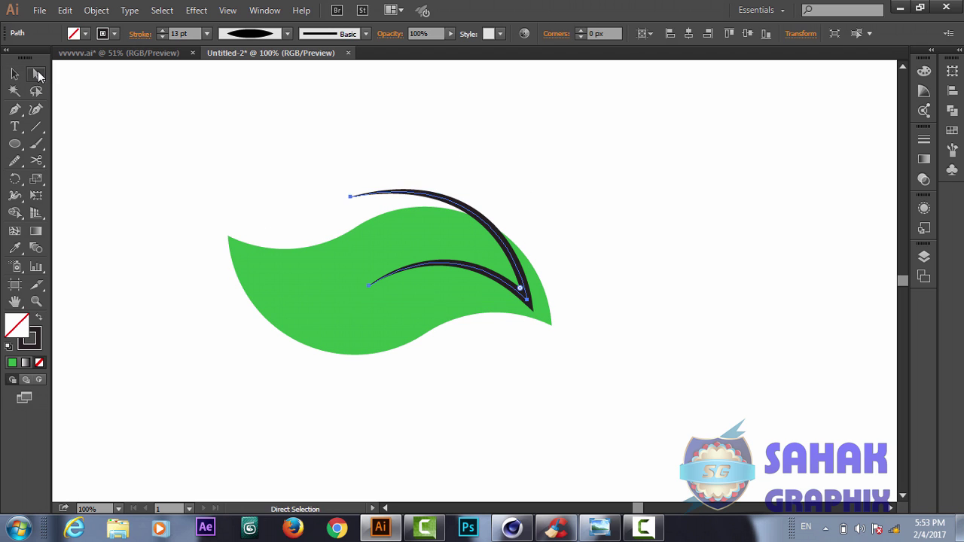
mouse_move(520, 289)
mouse_down()
mouse_move(550, 318)
mouse_move(525, 306)
mouse_move(531, 299)
mouse_up()
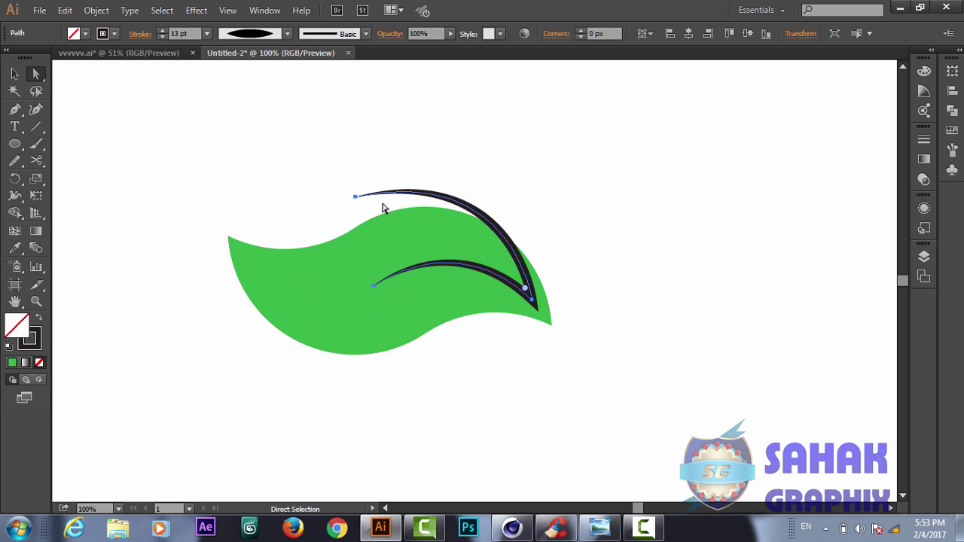
click(354, 198)
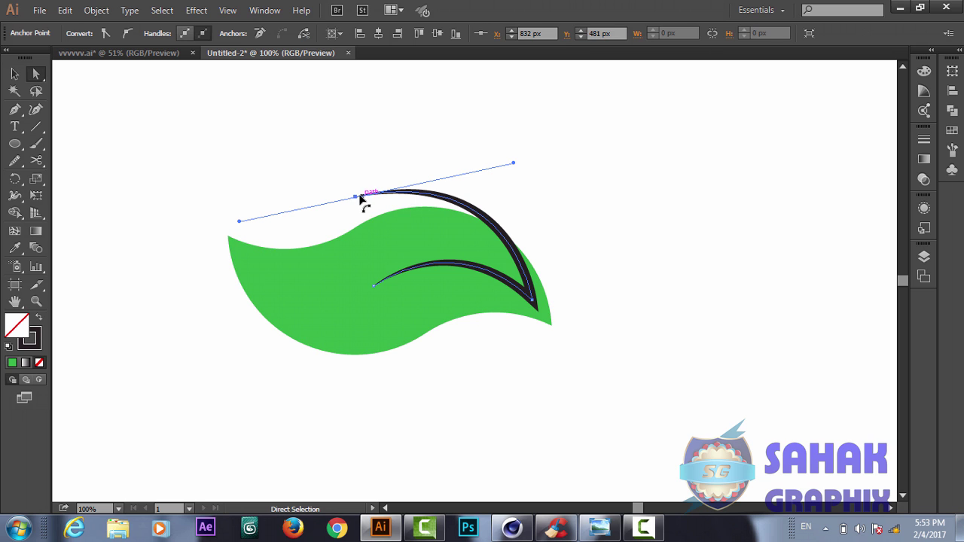
drag(356, 198, 339, 202)
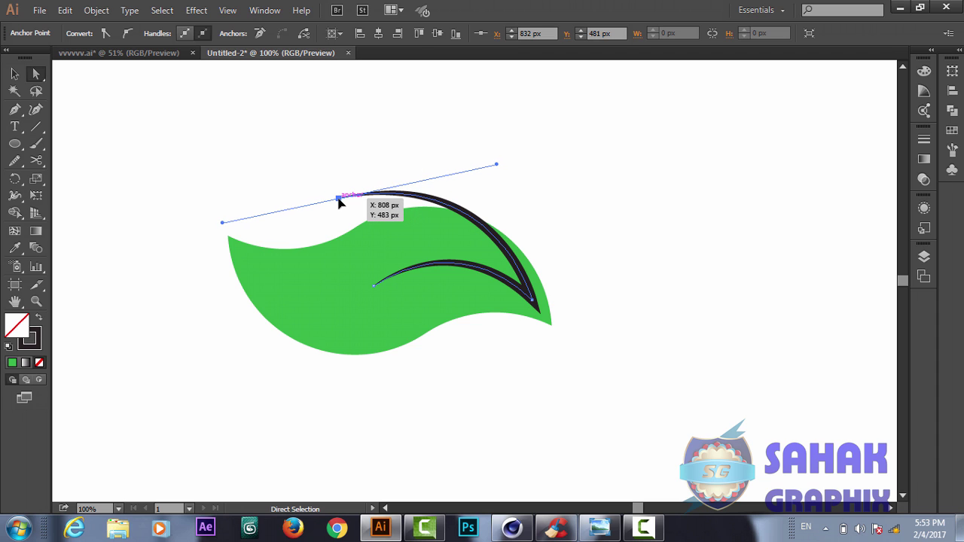
drag(497, 165, 505, 168)
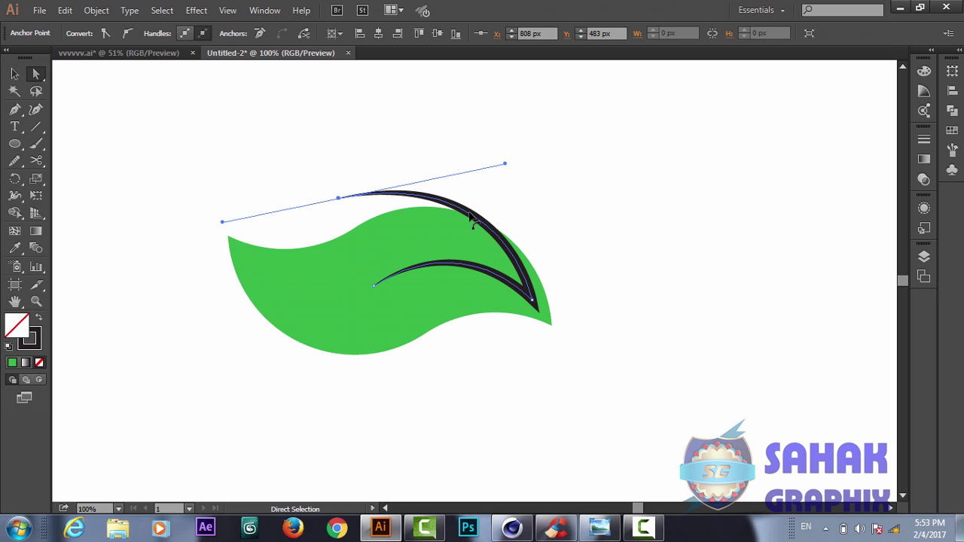
click(503, 240)
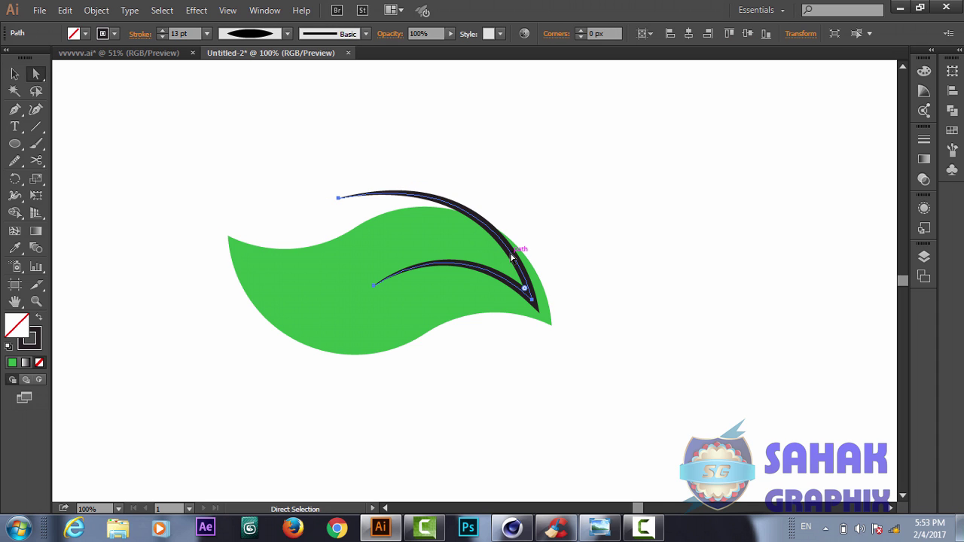
right_click(511, 258)
click(523, 188)
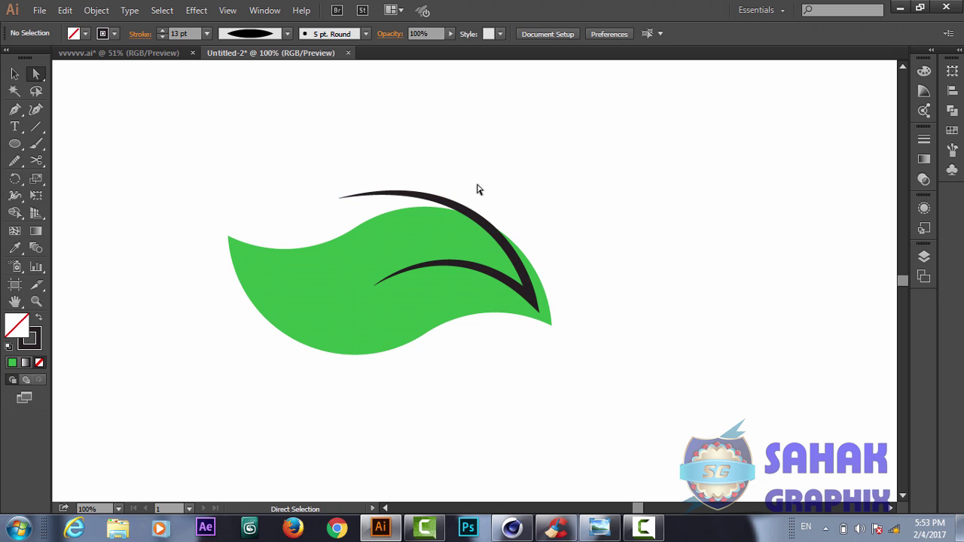
Convert the tapered vein stroke into a filled shape with Expand Appearance.
click(394, 197)
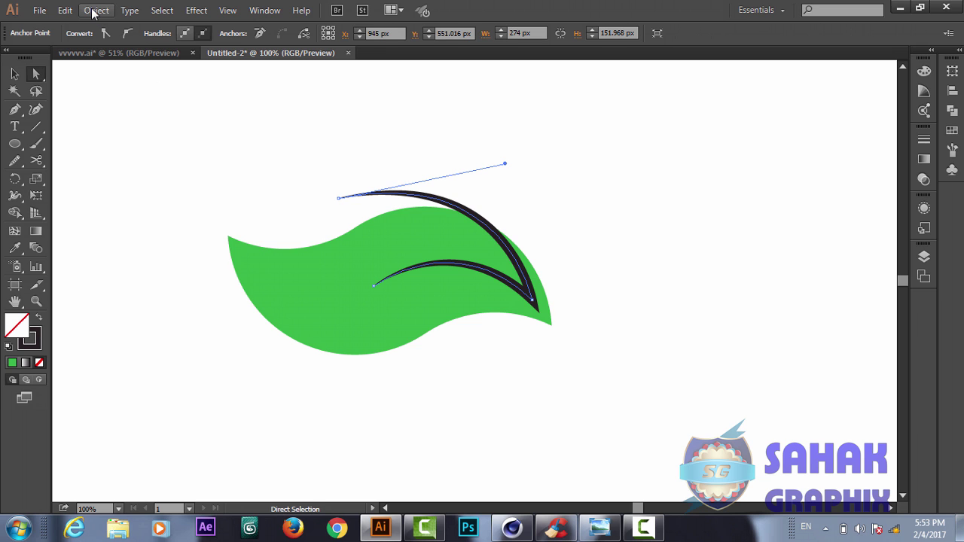
click(96, 11)
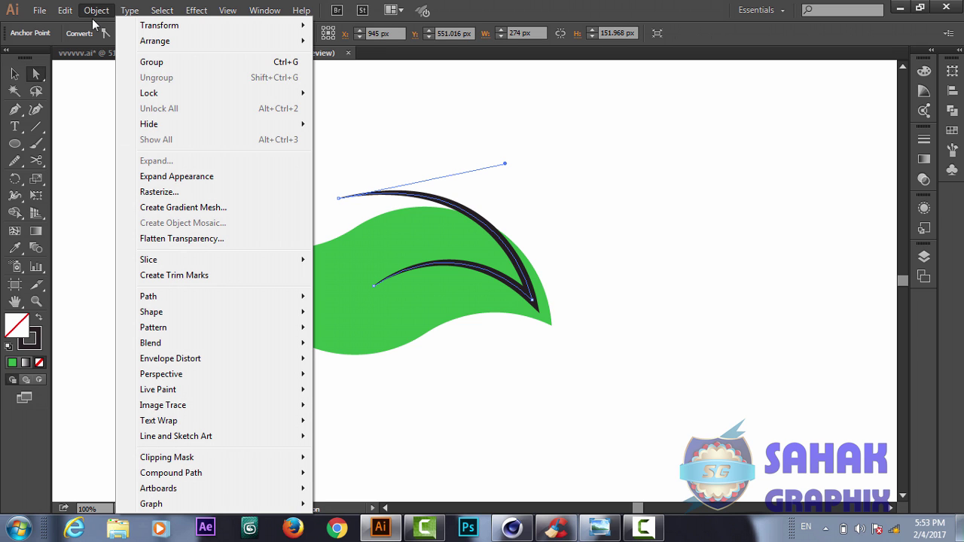
click(176, 178)
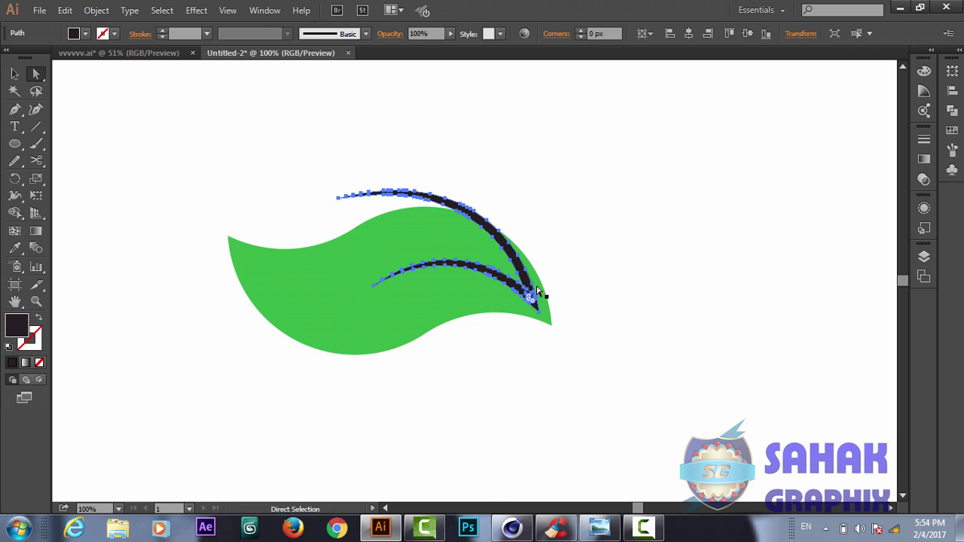
Cut the expanded vein shape out of the green leaf with Pathfinder Minus Front, and deselect the leaf.
key(v)
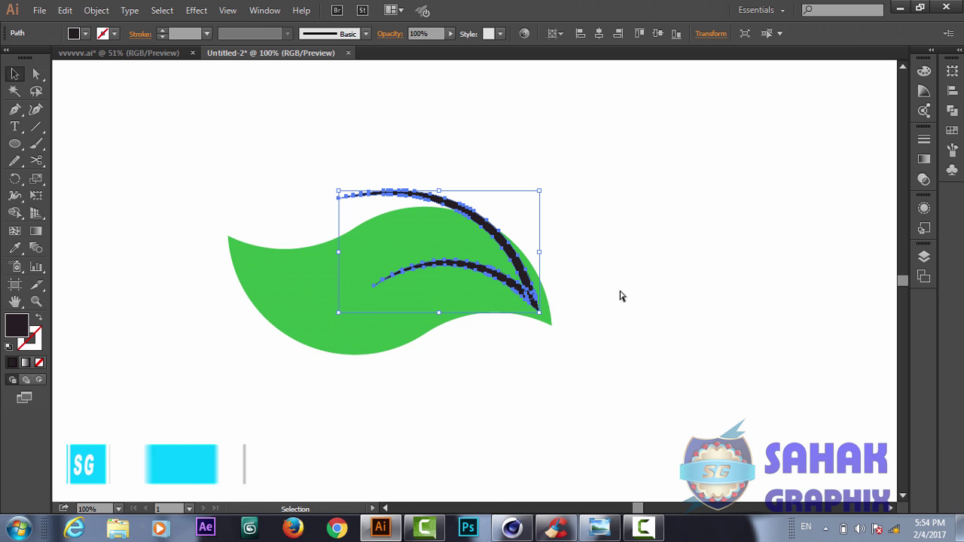
drag(581, 232, 409, 376)
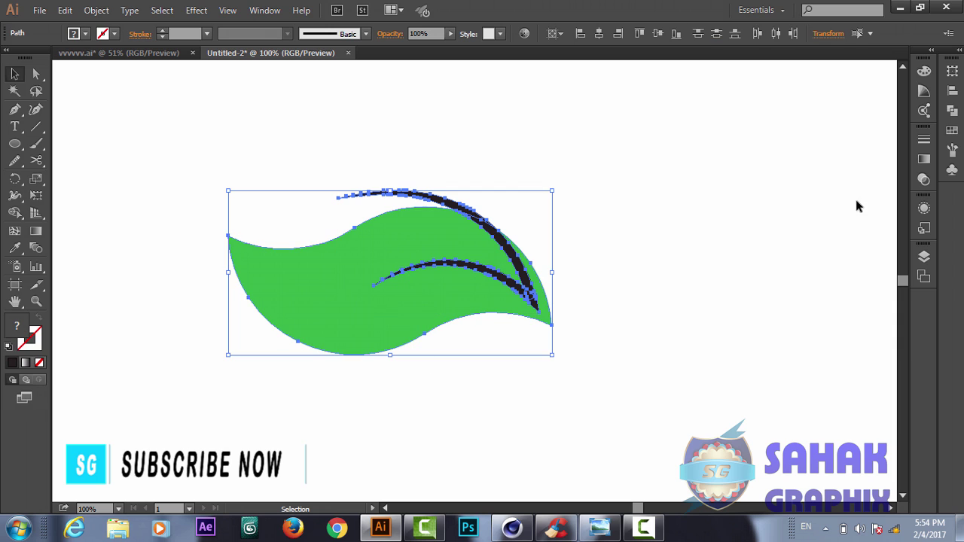
click(952, 110)
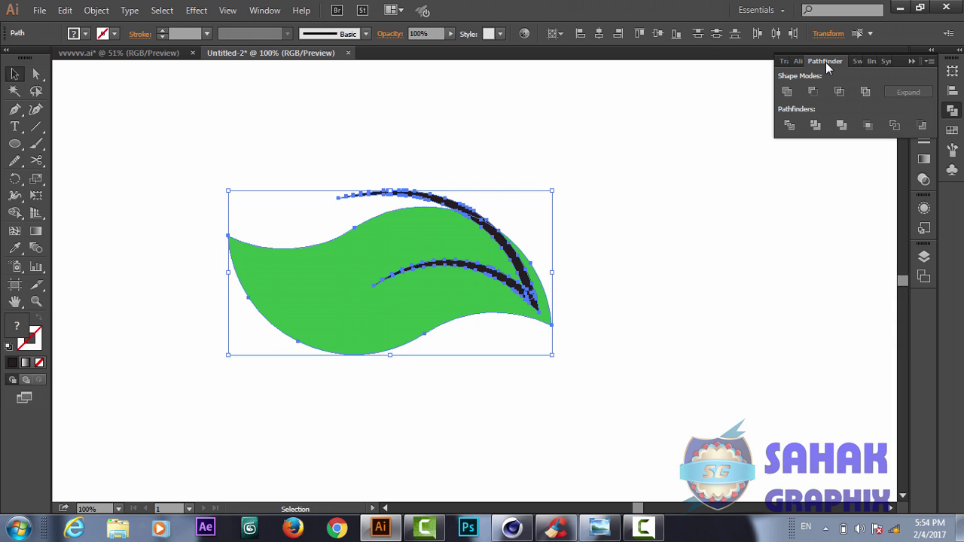
click(813, 93)
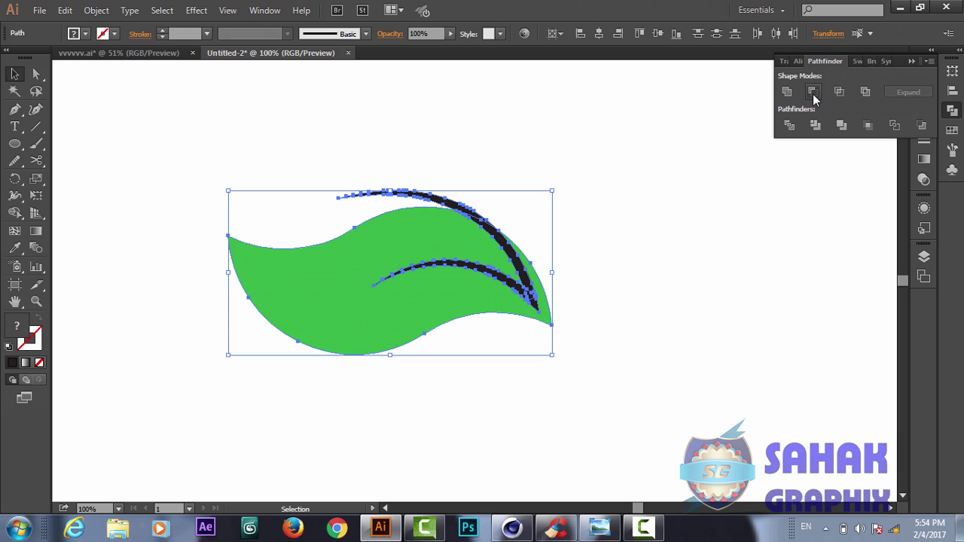
click(590, 285)
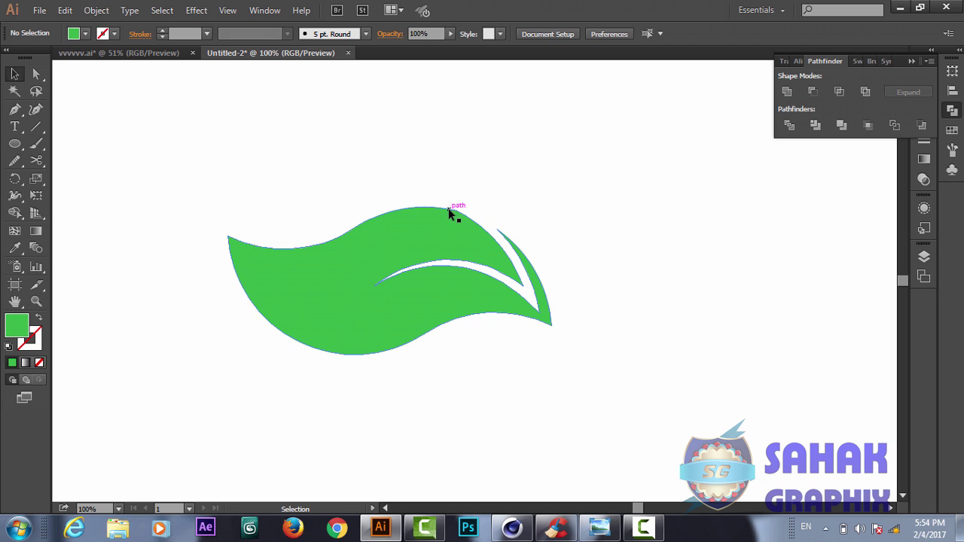
Smooth the leaf's upper-right edge beside the vein cut with the Smooth tool.
click(17, 162)
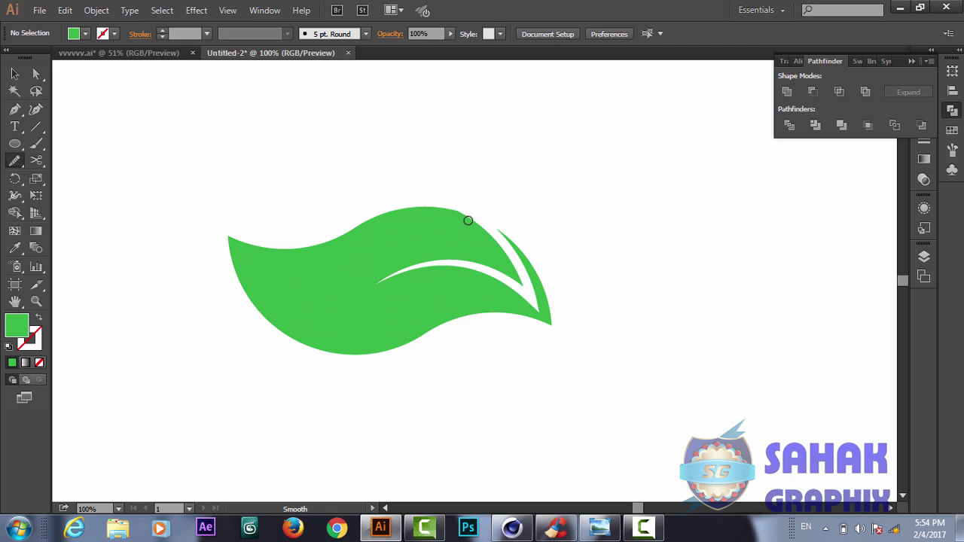
drag(456, 212, 489, 233)
drag(464, 215, 488, 233)
key(v)
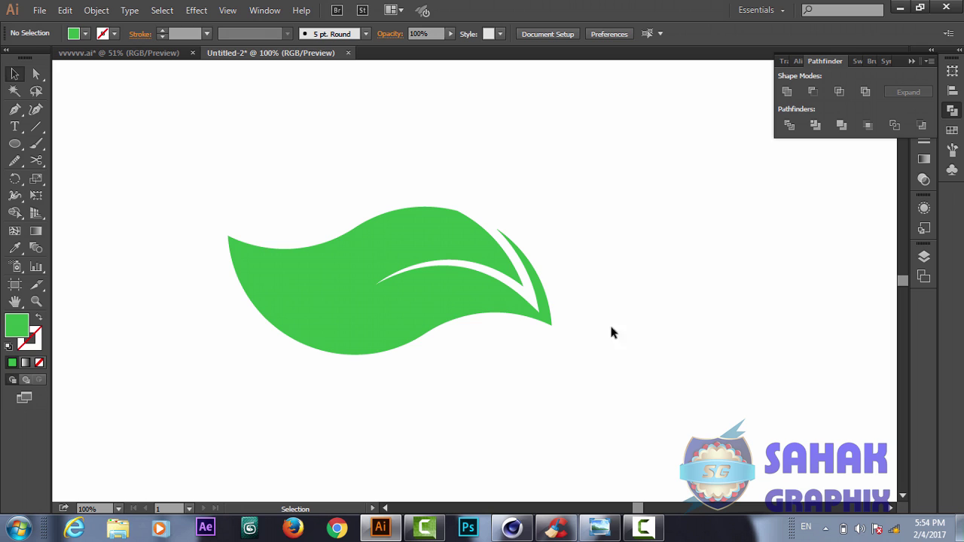
Rotate a copy of the leaf about 69° clockwise around its right tip.
click(455, 302)
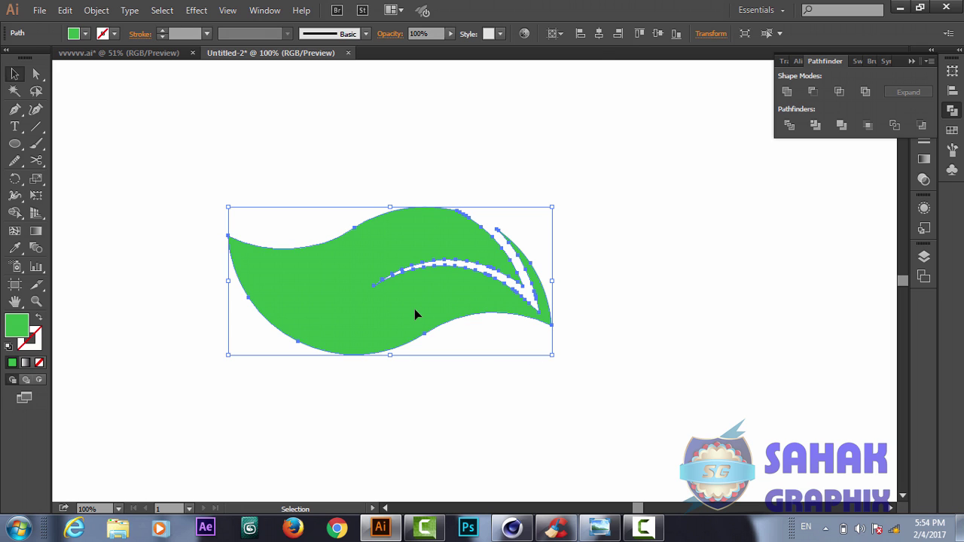
click(16, 180)
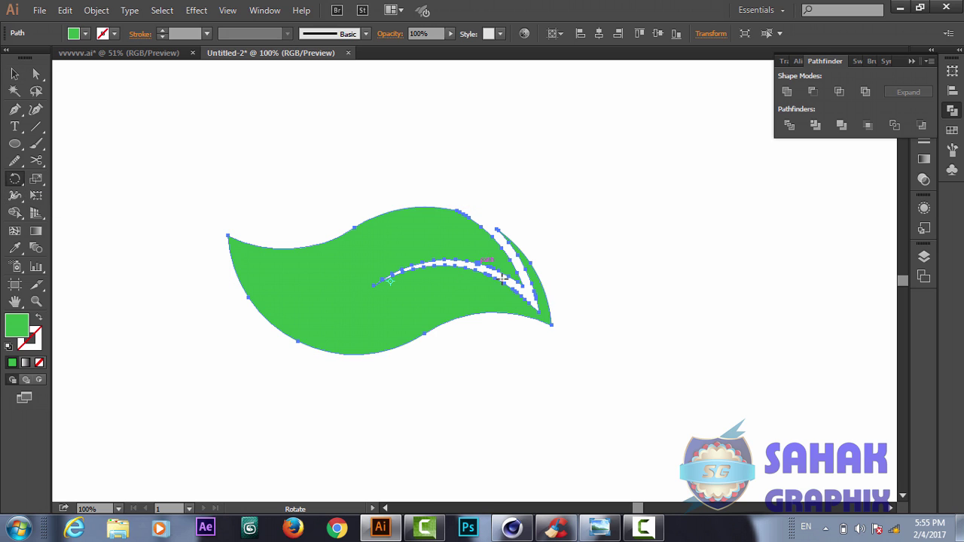
click(552, 325)
drag(568, 341, 539, 372)
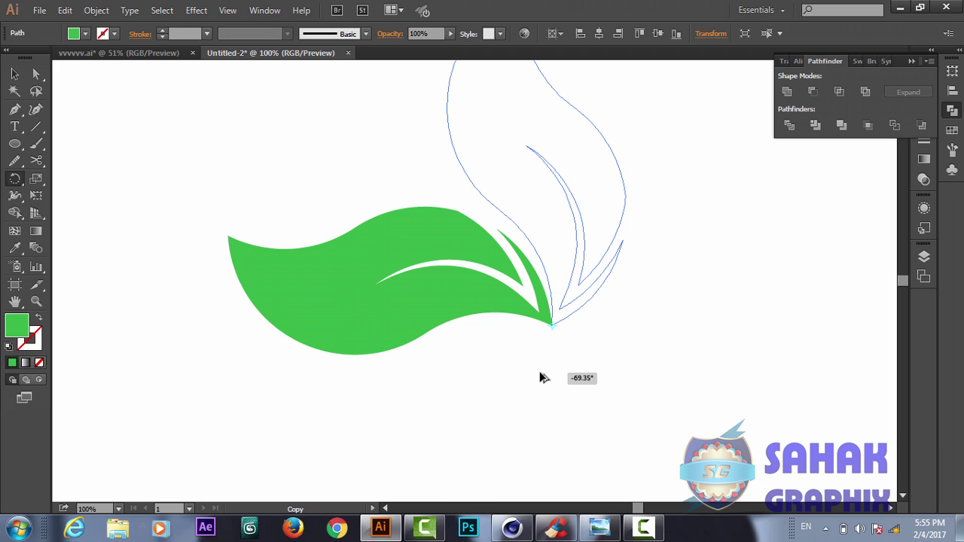
Finish the rotated leaf copy around the shared tip and reflect it across the vertical axis.
drag(539, 377, 535, 376)
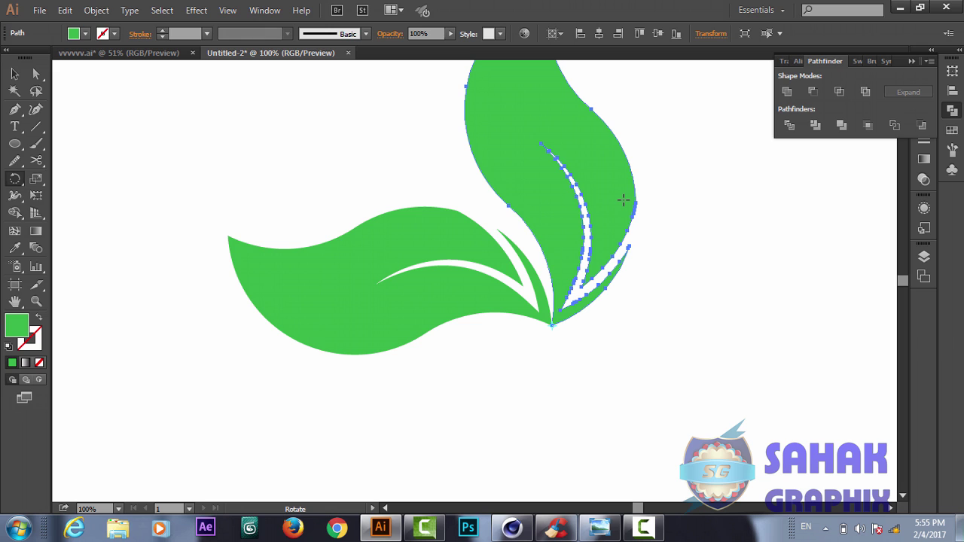
key(v)
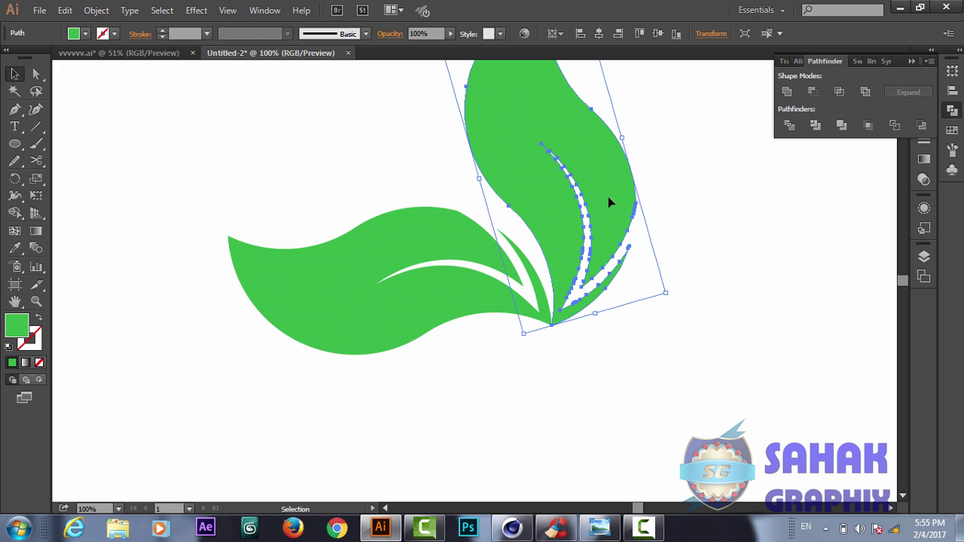
right_click(608, 199)
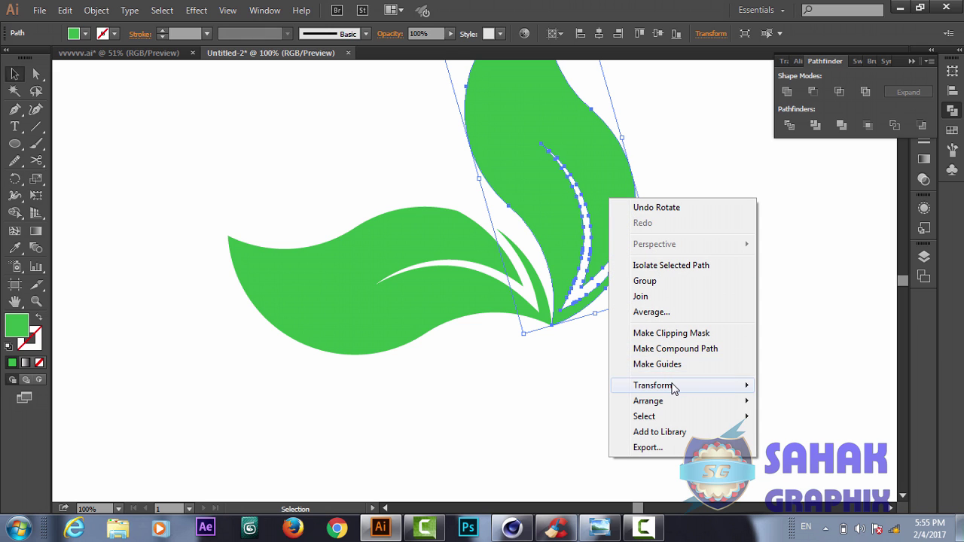
mouse_move(671, 387)
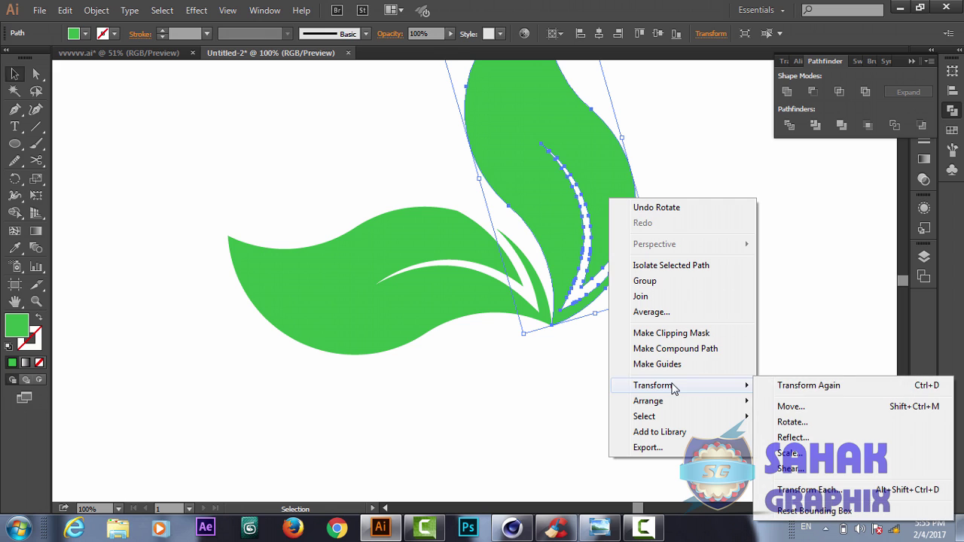
click(793, 437)
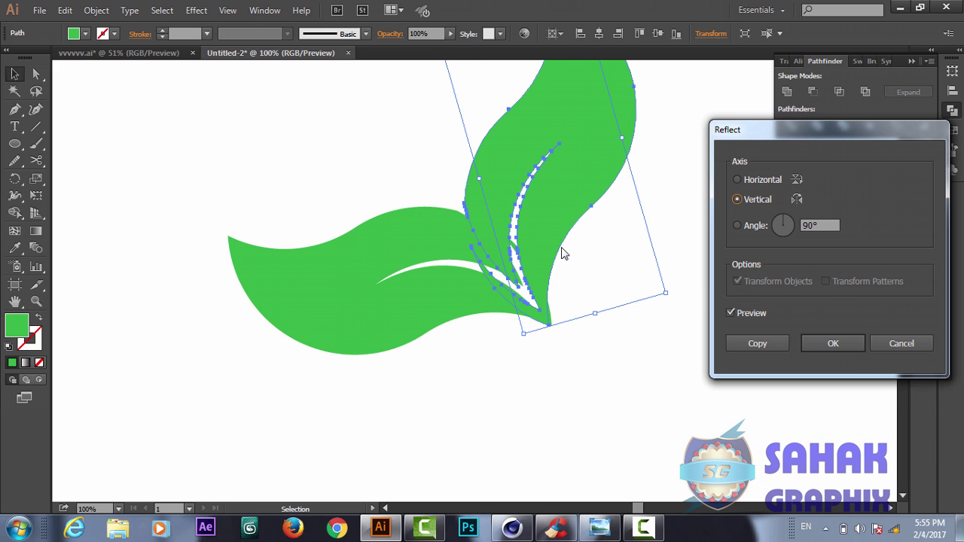
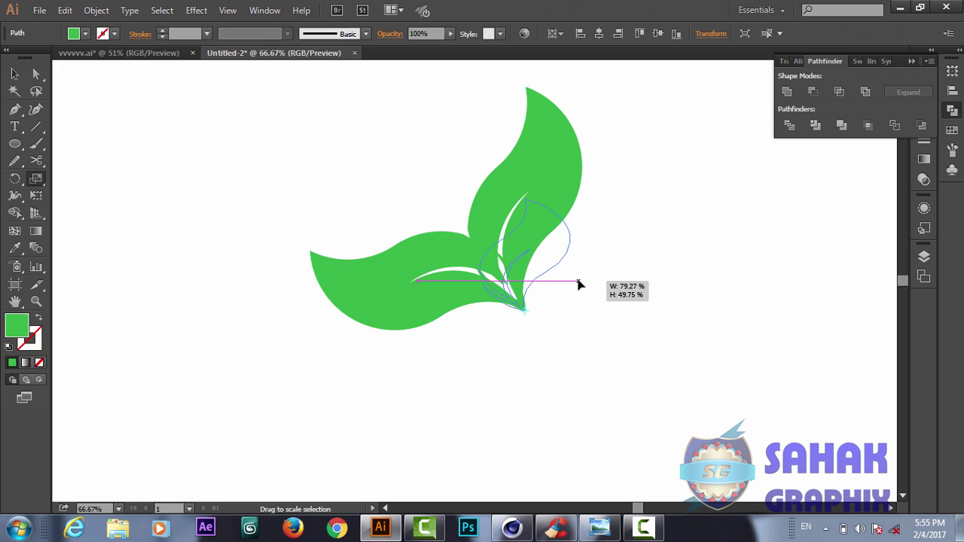
Scale down a copy of the reflected leaf about its lower tip and delete the full-size reflected leaf.
mouse_move(579, 284)
mouse_down()
mouse_move(577, 274)
mouse_move(576, 287)
mouse_up()
key(v)
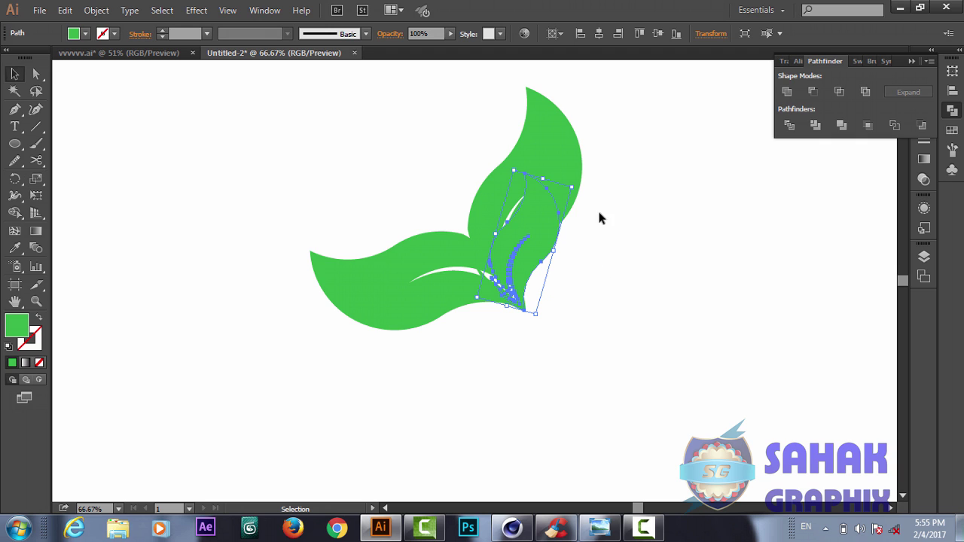
shift+click(564, 162)
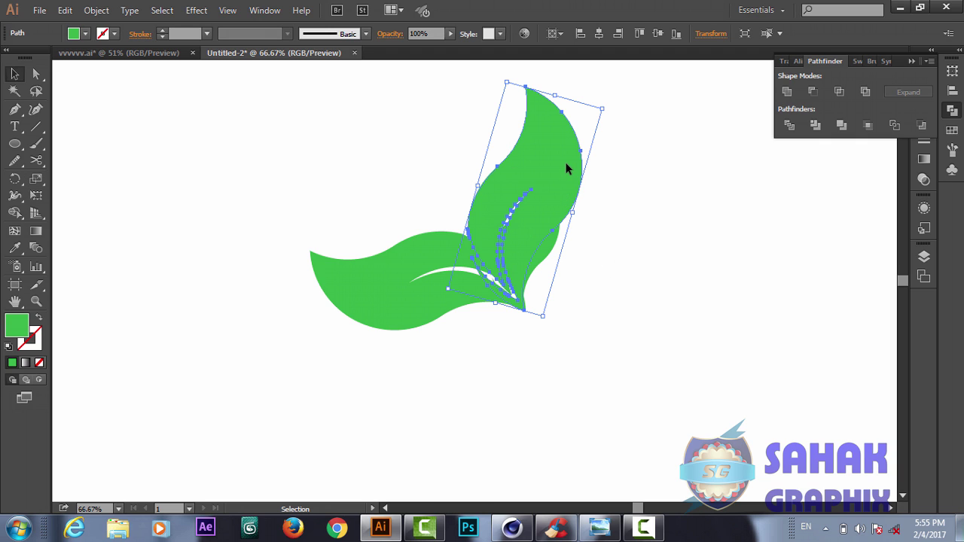
key(Delete)
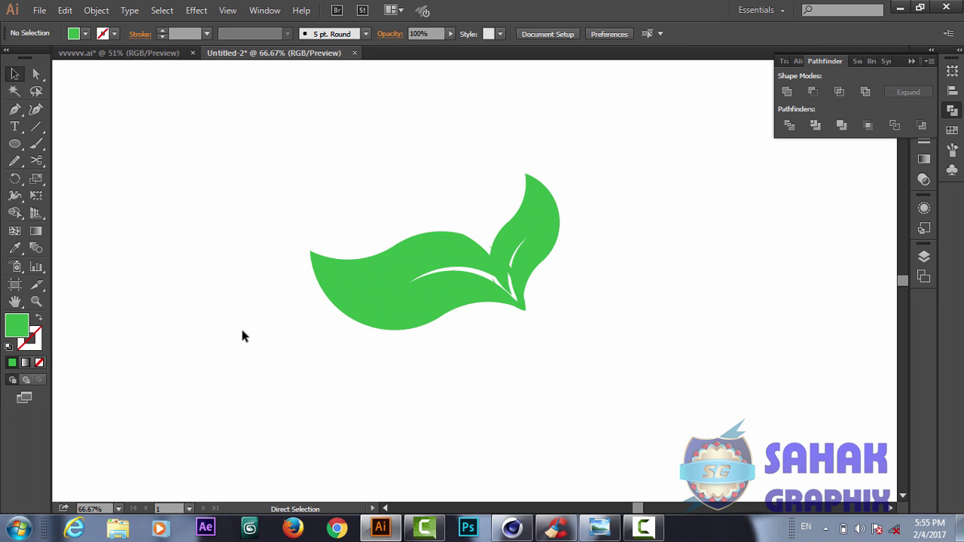
Rotate the small leaf clockwise in stages and move it up along the large leaf's right-hand sliver.
key(ctrl+plus)
key(ctrl+plus)
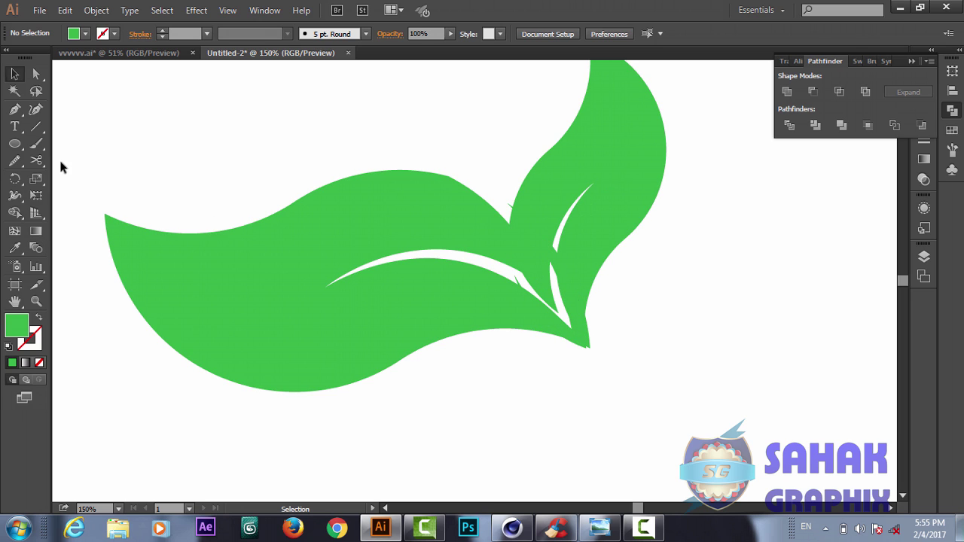
click(16, 179)
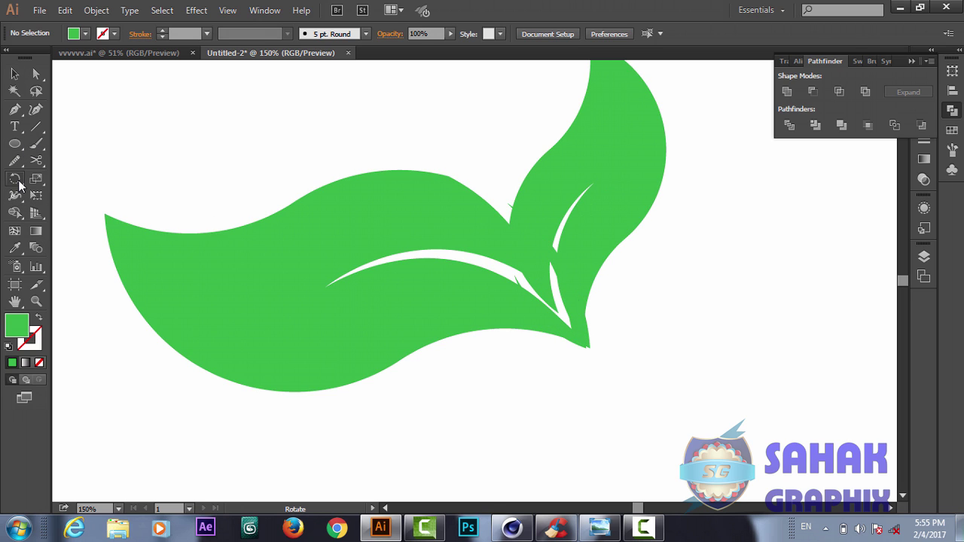
click(585, 347)
key(v)
click(609, 207)
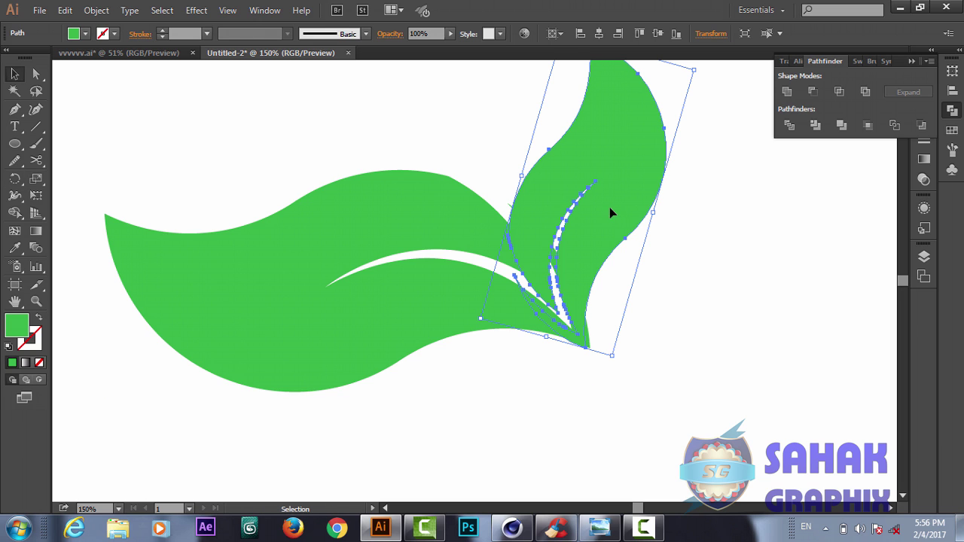
drag(609, 207, 629, 212)
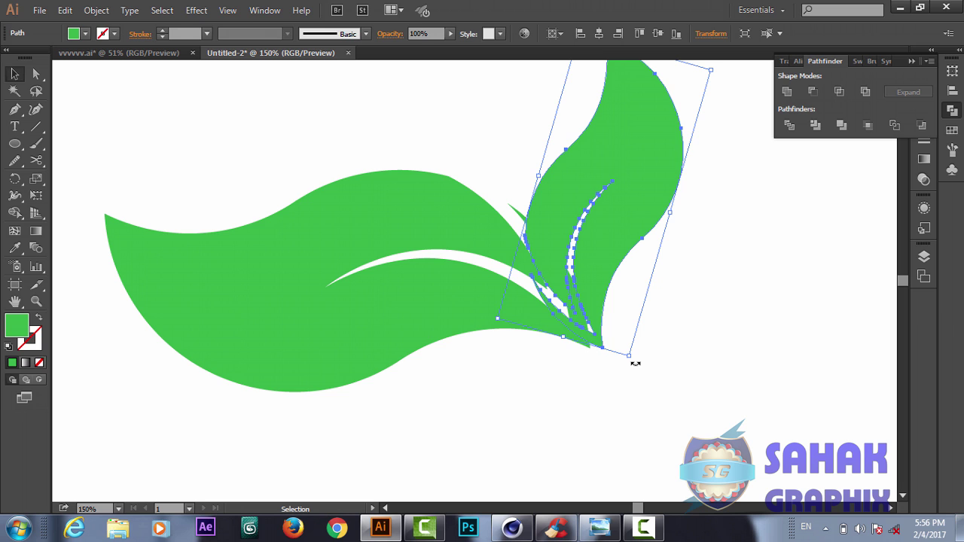
drag(635, 363, 585, 387)
drag(600, 259, 633, 256)
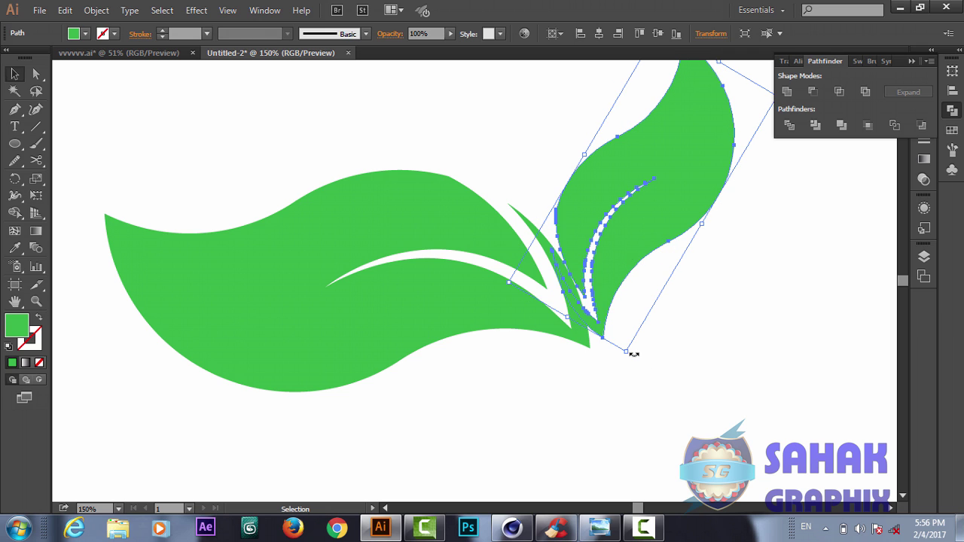
drag(634, 361, 609, 381)
mouse_move(605, 238)
mouse_down()
mouse_move(622, 230)
mouse_move(618, 246)
mouse_up()
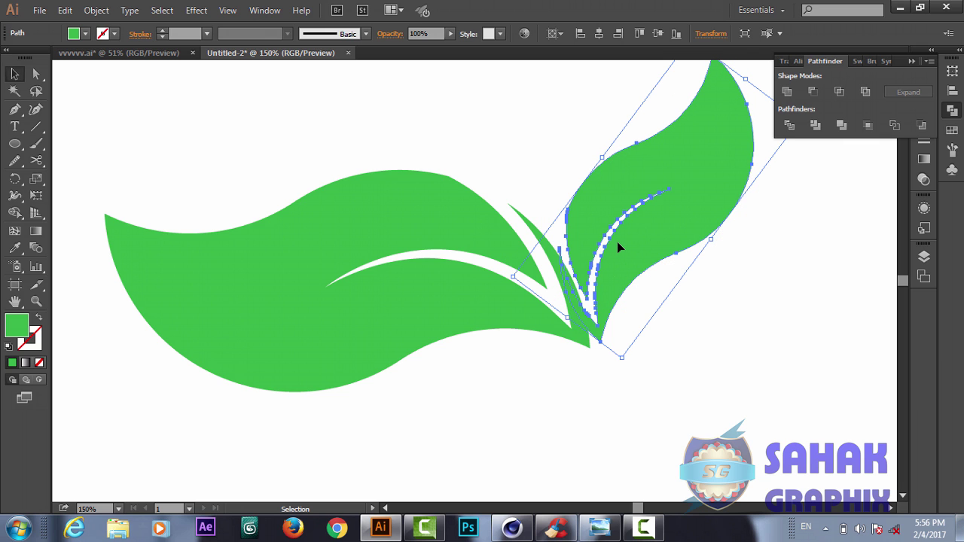
drag(630, 281, 593, 225)
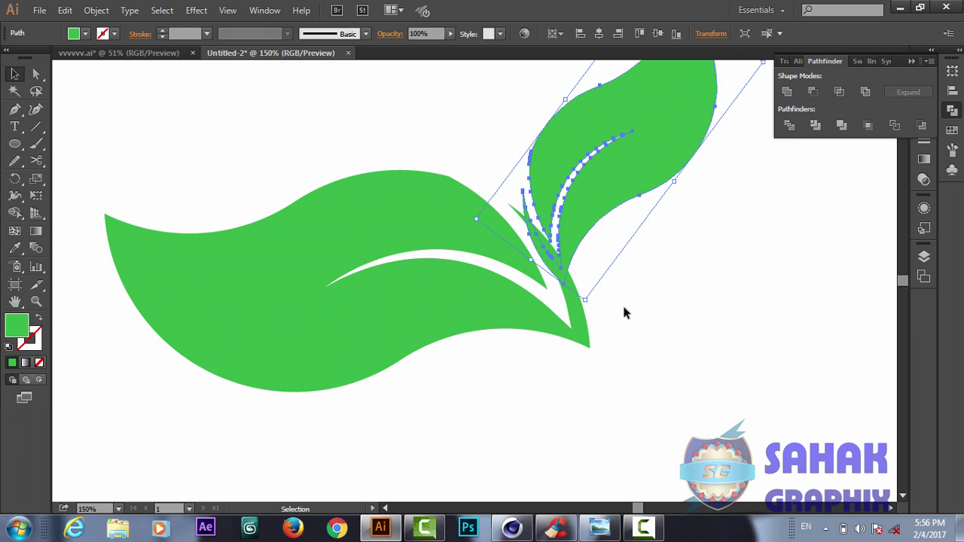
Check the leaf placement in the vvvvvv.ai logo, and rotate the small leaf counterclockwise and reposition it above the large leaf's sliver.
click(151, 53)
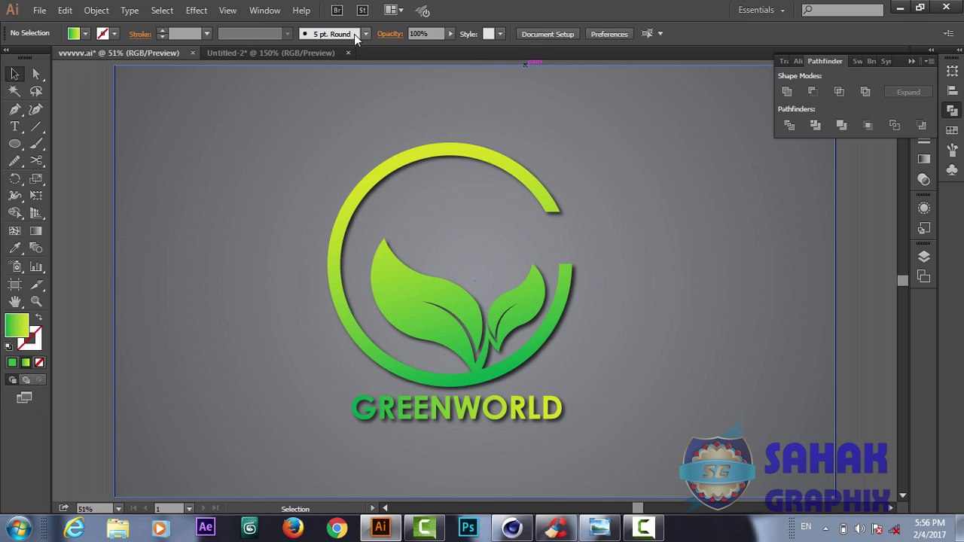
click(323, 55)
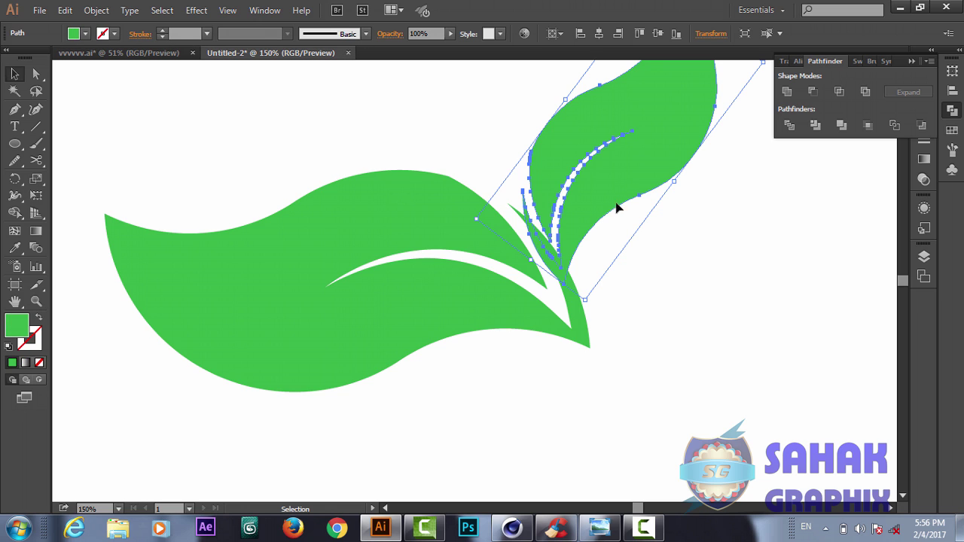
key(ctrl+minus)
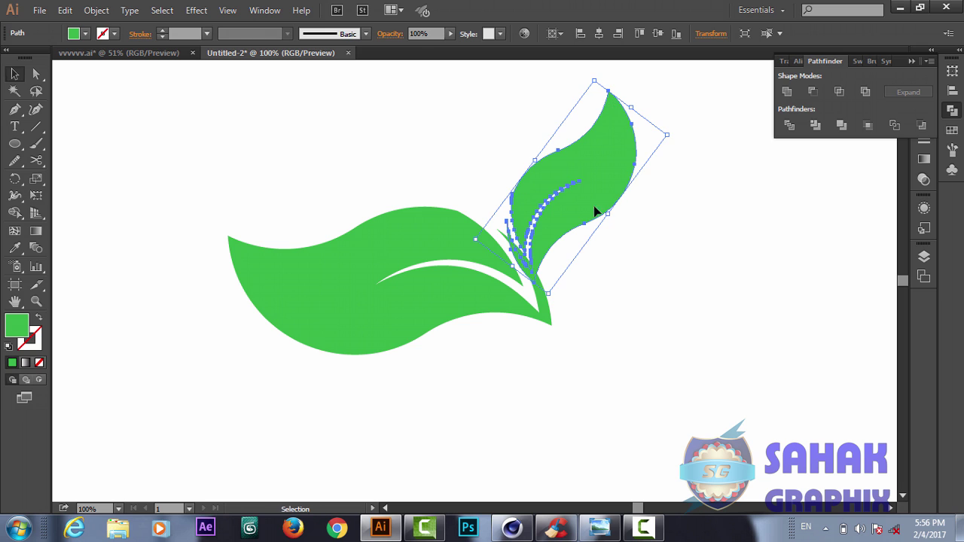
drag(581, 178, 593, 183)
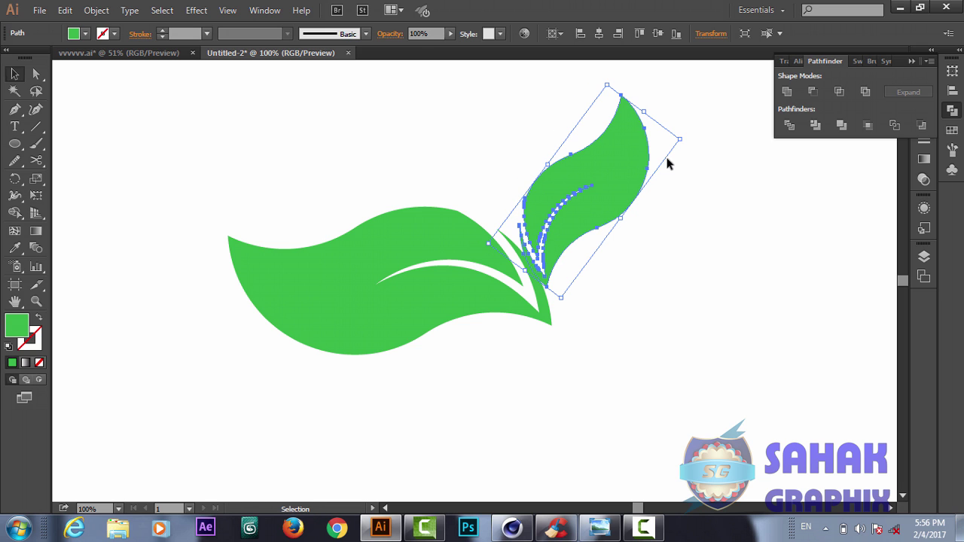
drag(686, 138, 663, 112)
drag(607, 172, 581, 165)
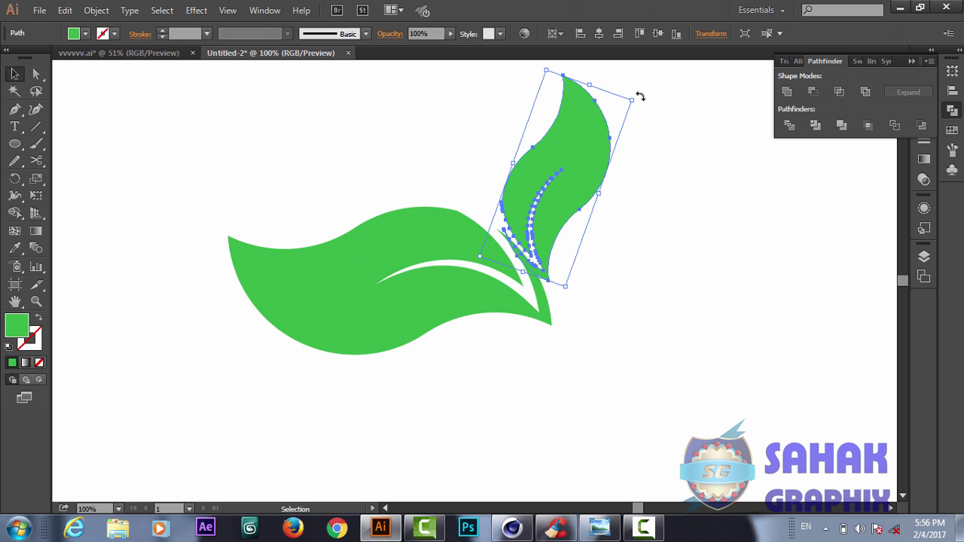
drag(637, 95, 619, 80)
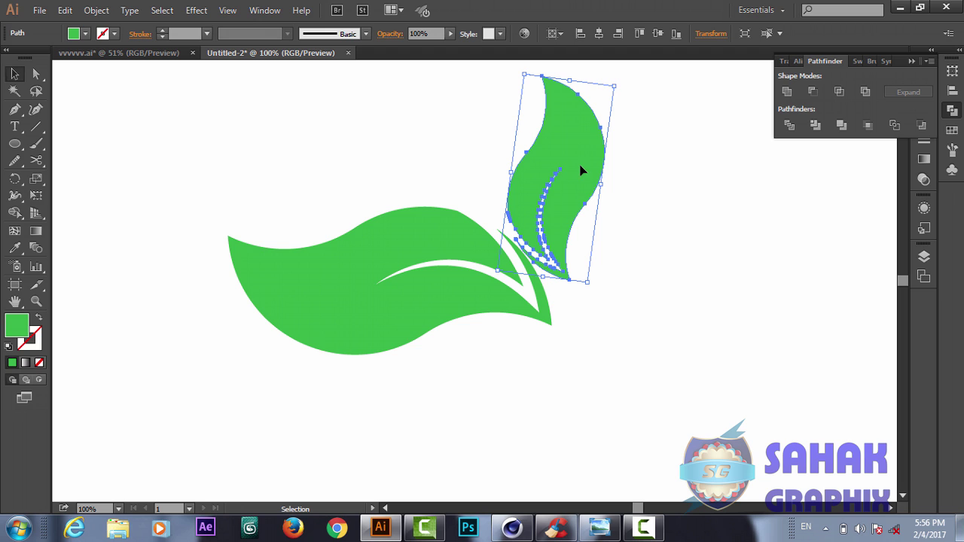
drag(581, 171, 564, 155)
click(654, 258)
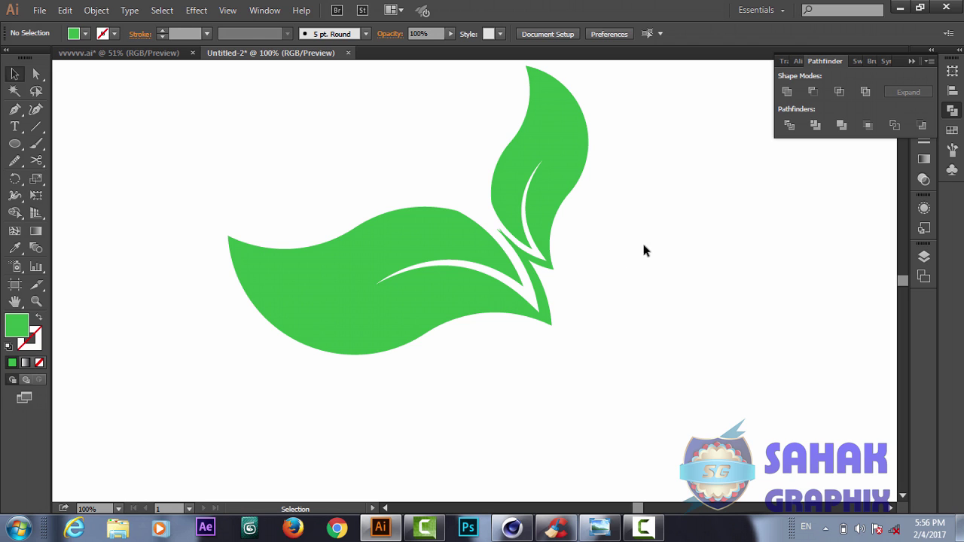
Tilt the small leaf slightly more counterclockwise and shift it back against the large leaf's sliver.
click(558, 184)
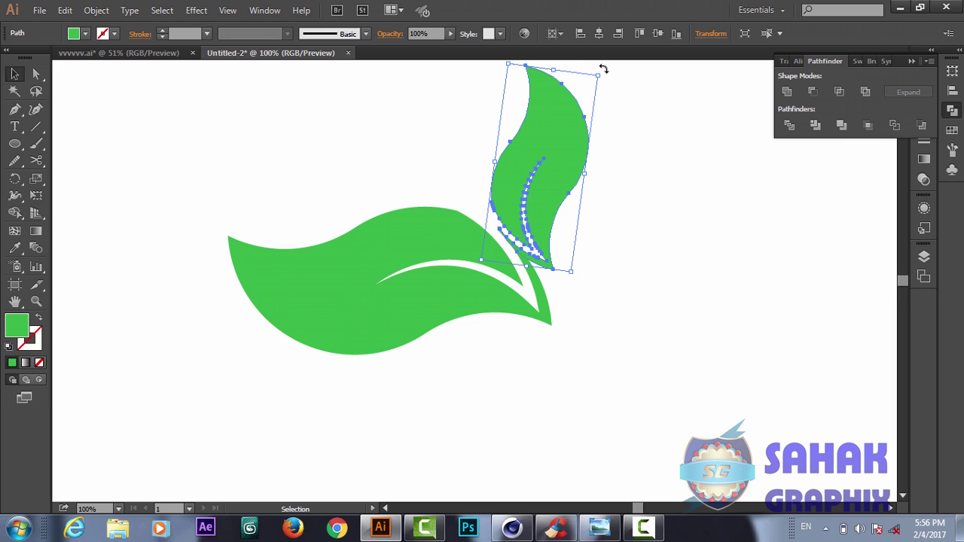
drag(603, 68, 592, 65)
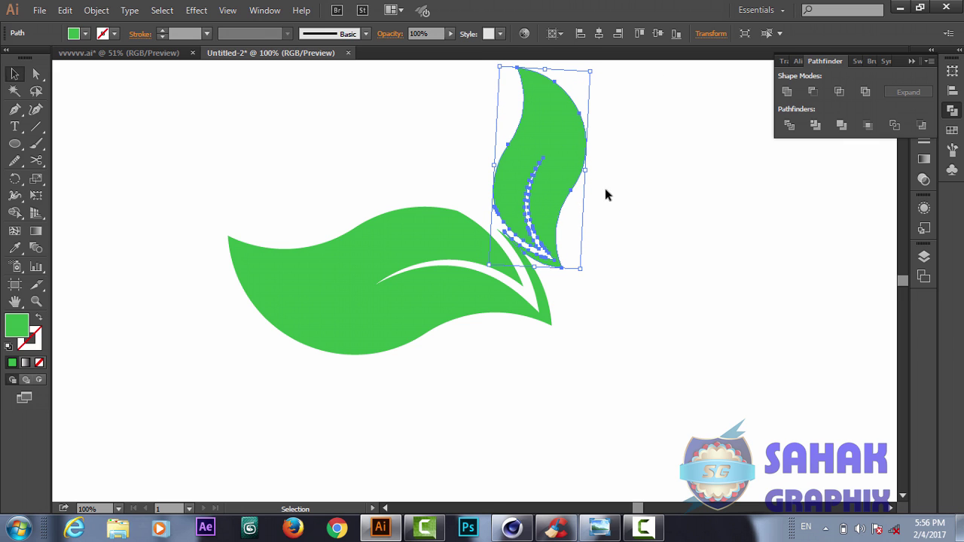
drag(555, 204, 550, 198)
click(653, 316)
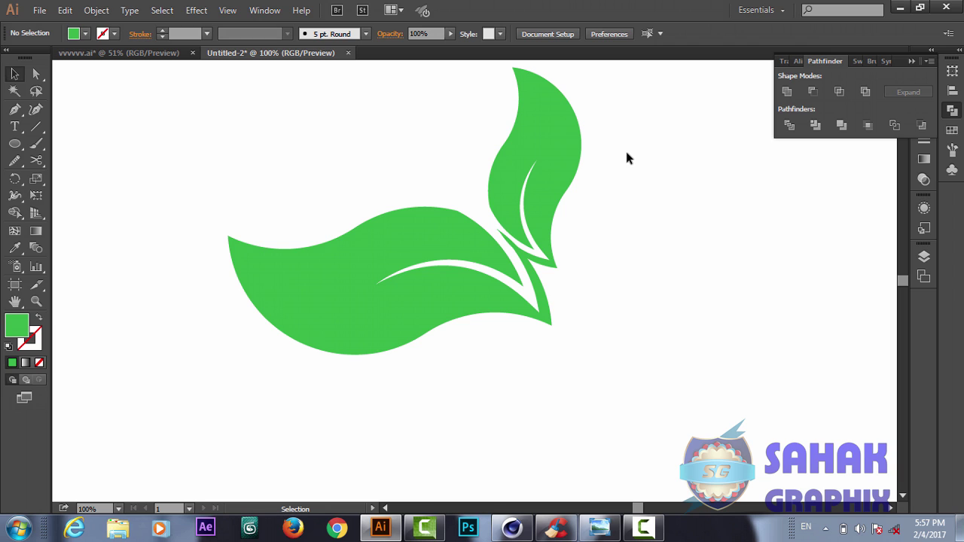
Move the small leaf so the tip of its lower-left sliver meets the tip of the large leaf's sliver.
click(35, 300)
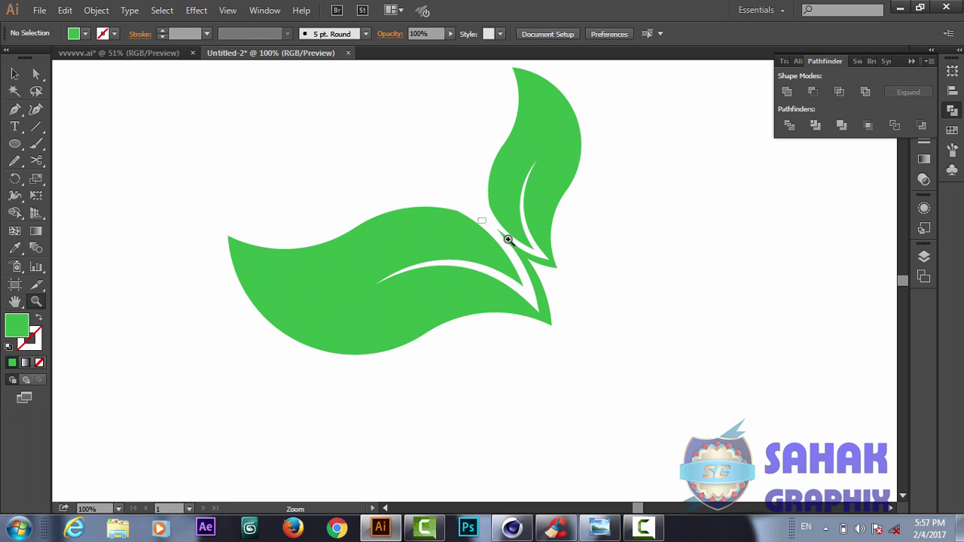
drag(509, 239, 539, 269)
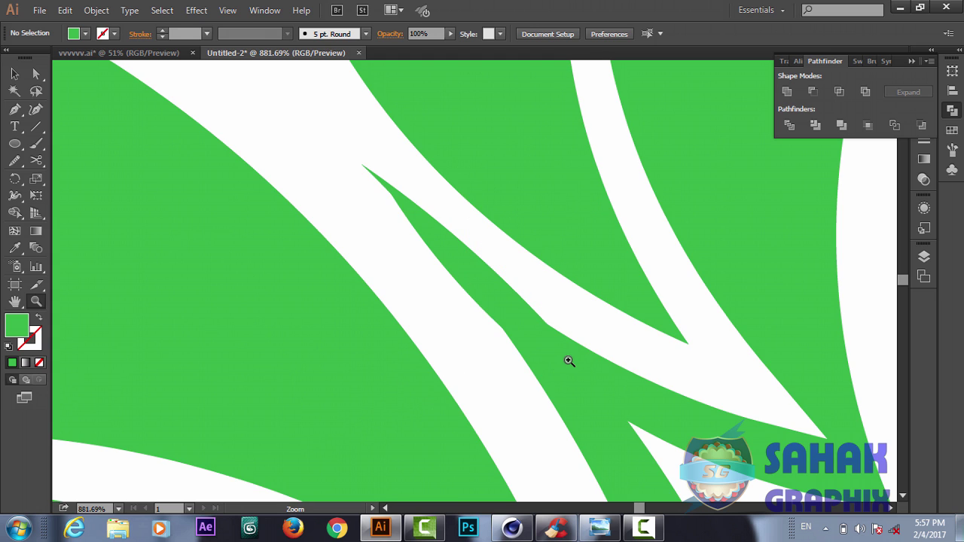
key(v)
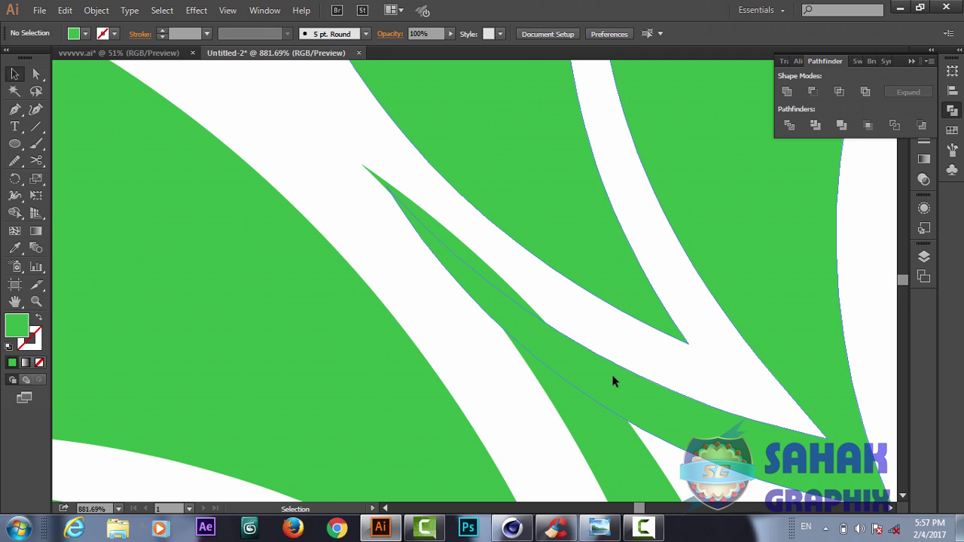
drag(612, 377, 588, 354)
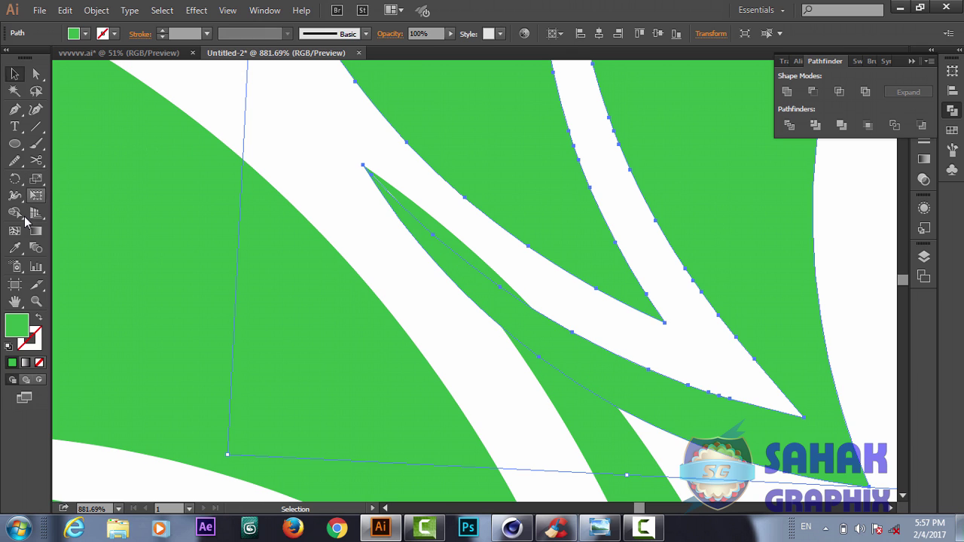
Rotate the small leaf slightly counterclockwise around the shared sliver tip and deselect it.
click(16, 182)
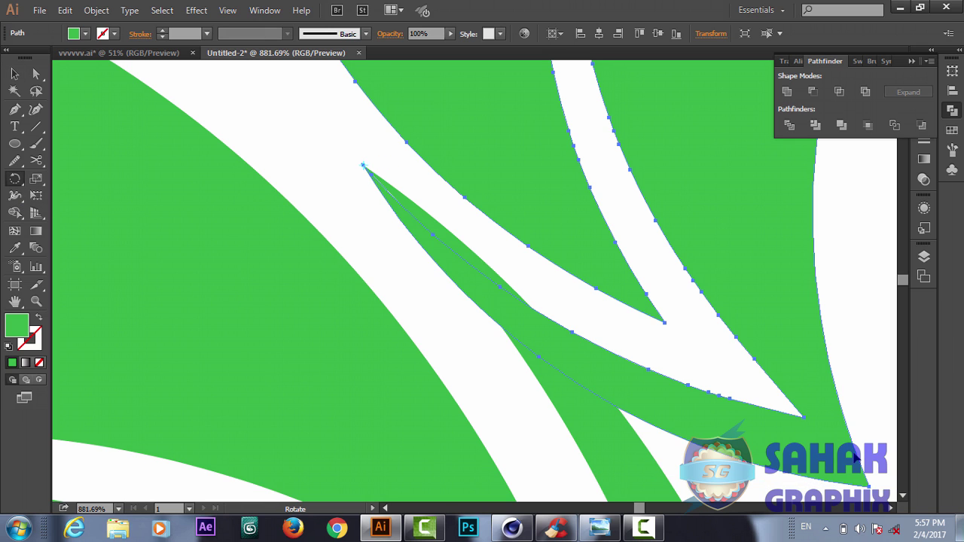
drag(881, 450, 918, 365)
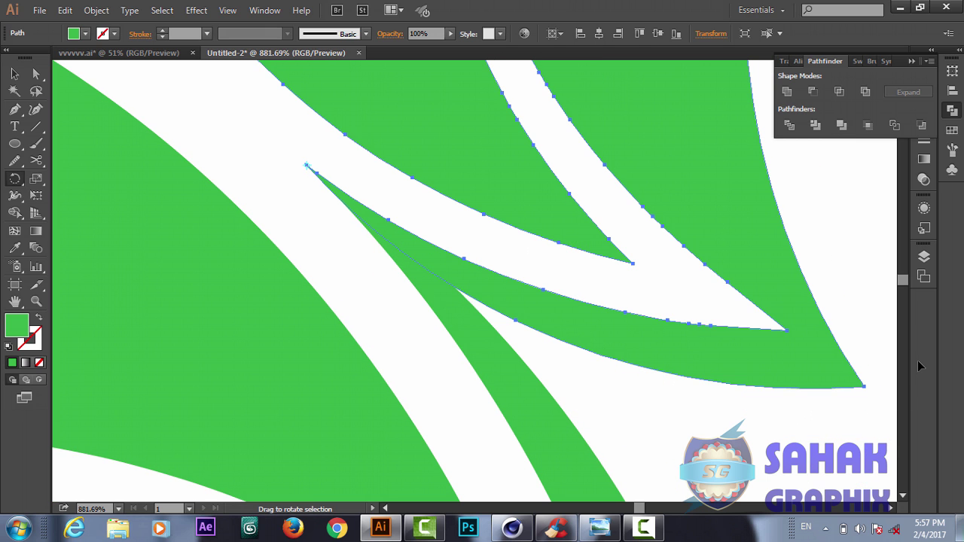
key(v)
click(743, 444)
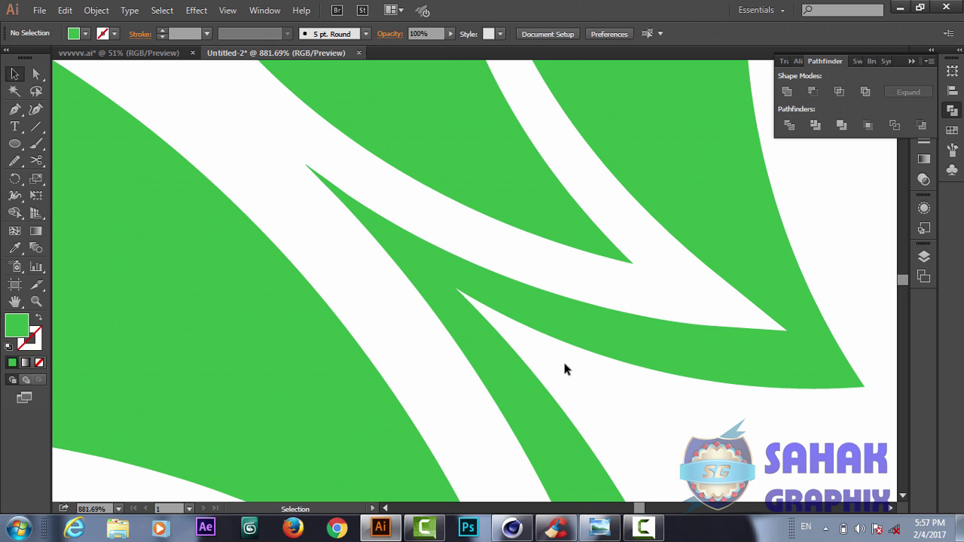
key(ctrl+minus)
key(ctrl+minus)
key(ctrl+minus)
key(ctrl+minus)
key(ctrl+minus)
key(ctrl+minus)
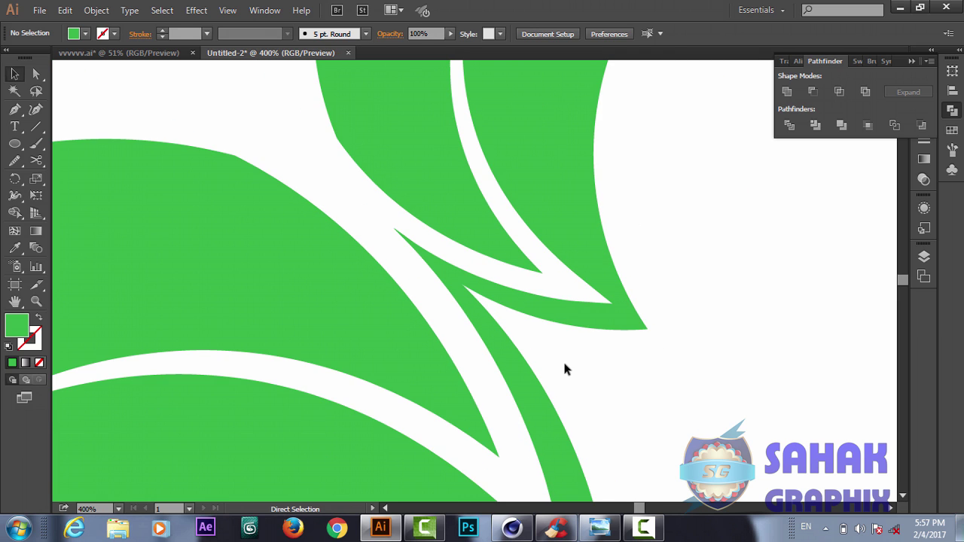
key(ctrl+minus)
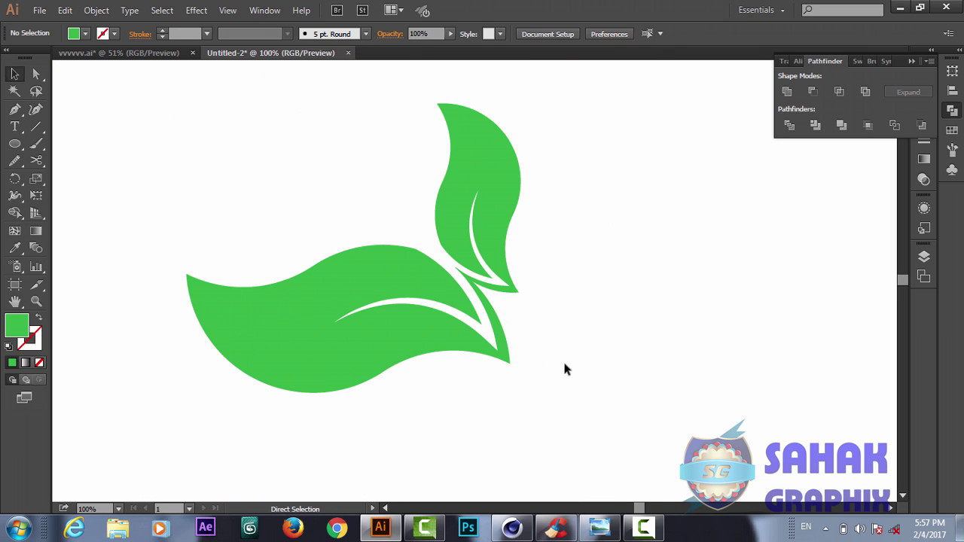
Unite the large and small leaves into one shape with Pathfinder, and check that they select together.
key(v)
drag(576, 216, 390, 440)
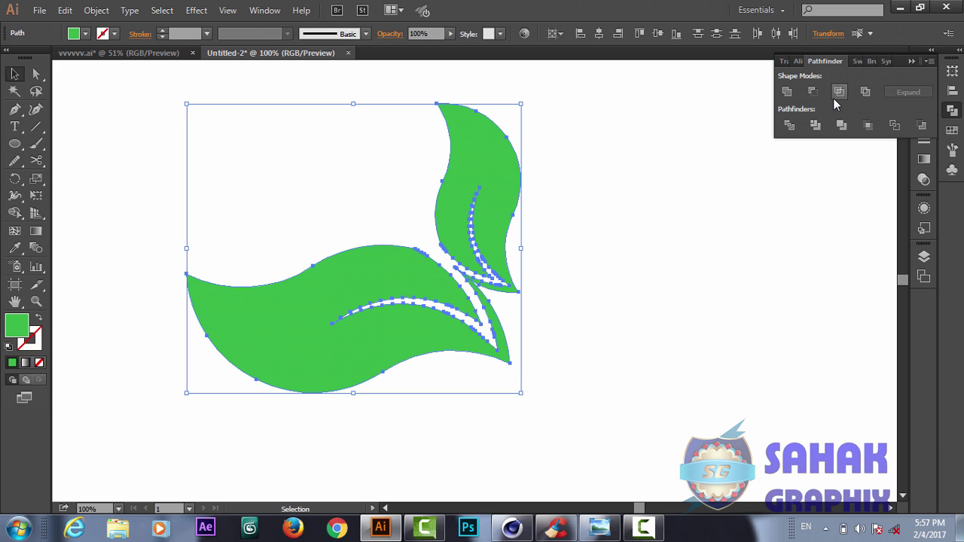
click(786, 92)
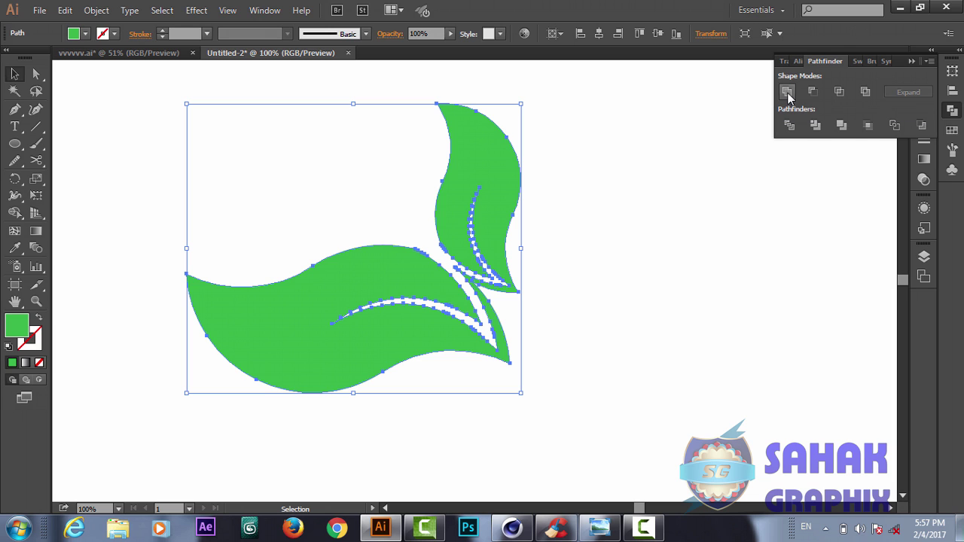
click(607, 288)
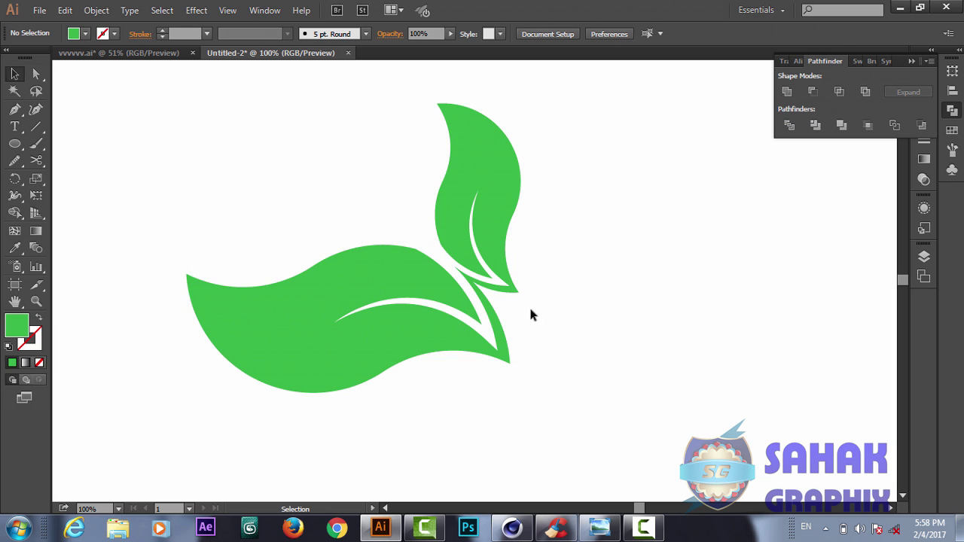
click(486, 302)
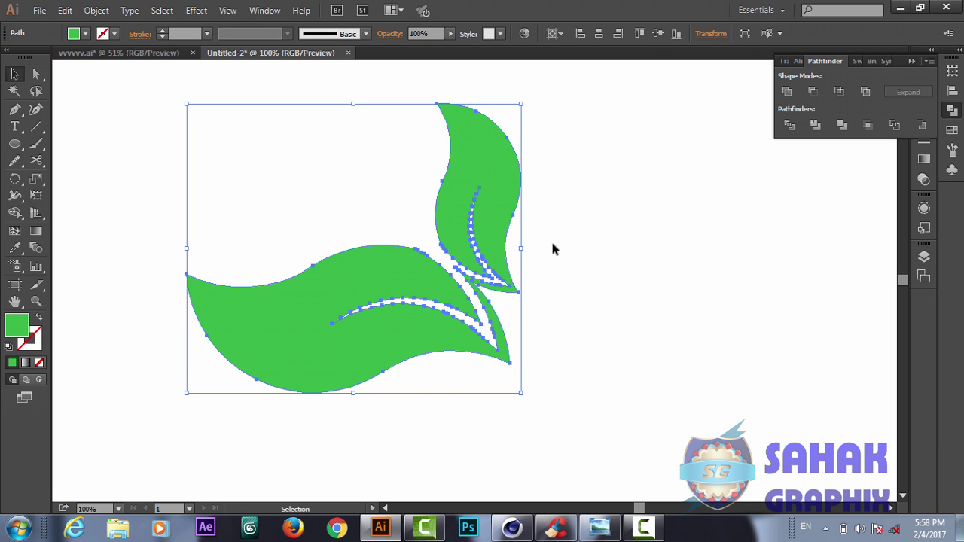
click(572, 360)
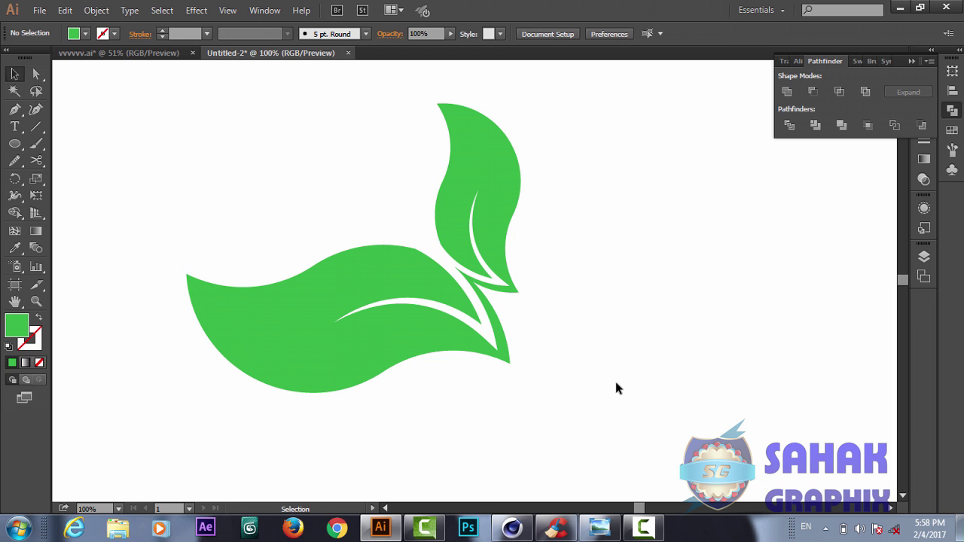
Draw a circle centred near the large leaf's base tip, reaching out to that leaf's far tip, and remove its fill.
key(ctrl+minus)
key(ctrl+minus)
key(ctrl+minus)
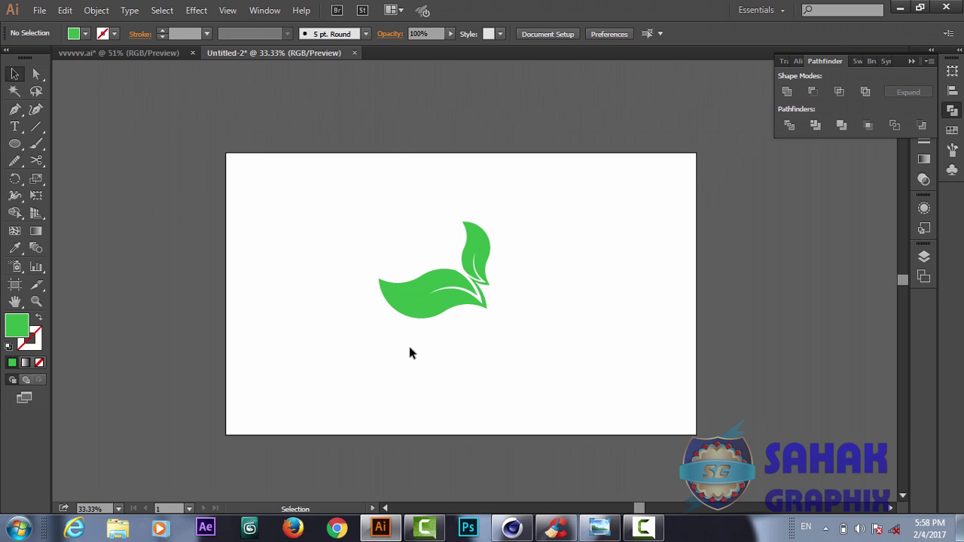
click(15, 144)
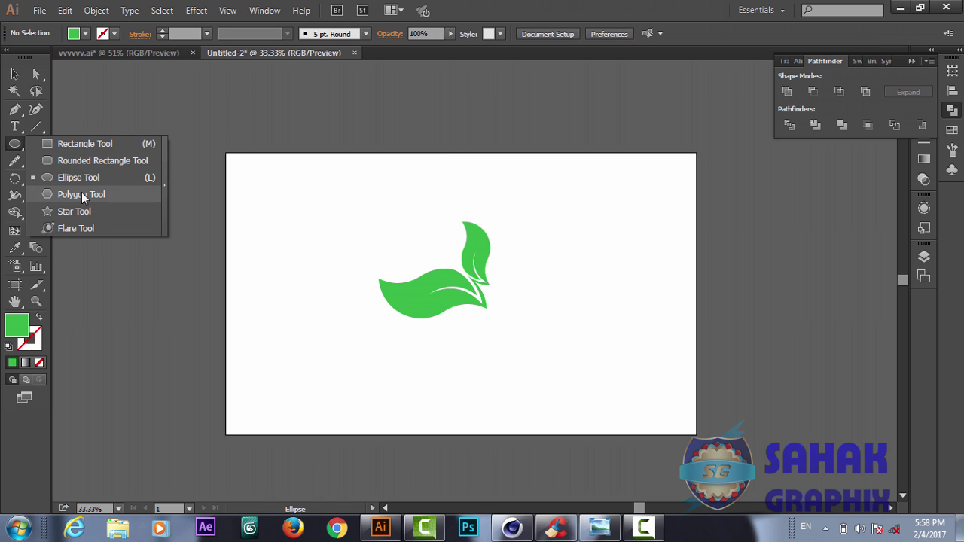
click(76, 183)
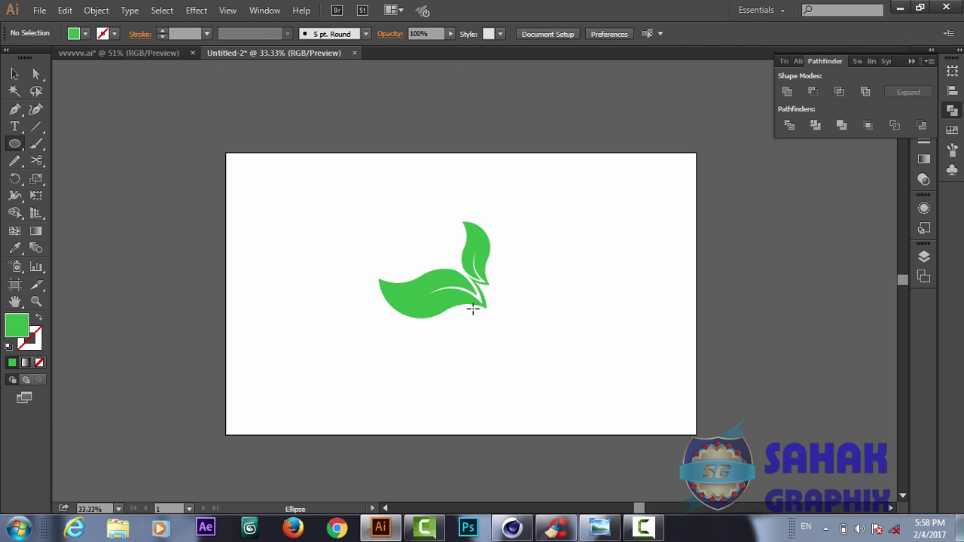
drag(472, 310, 565, 371)
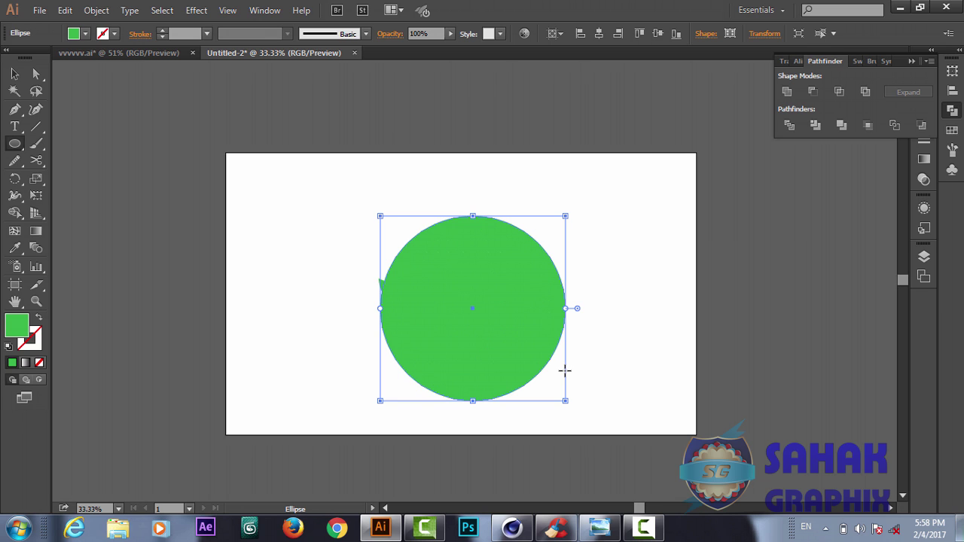
click(85, 33)
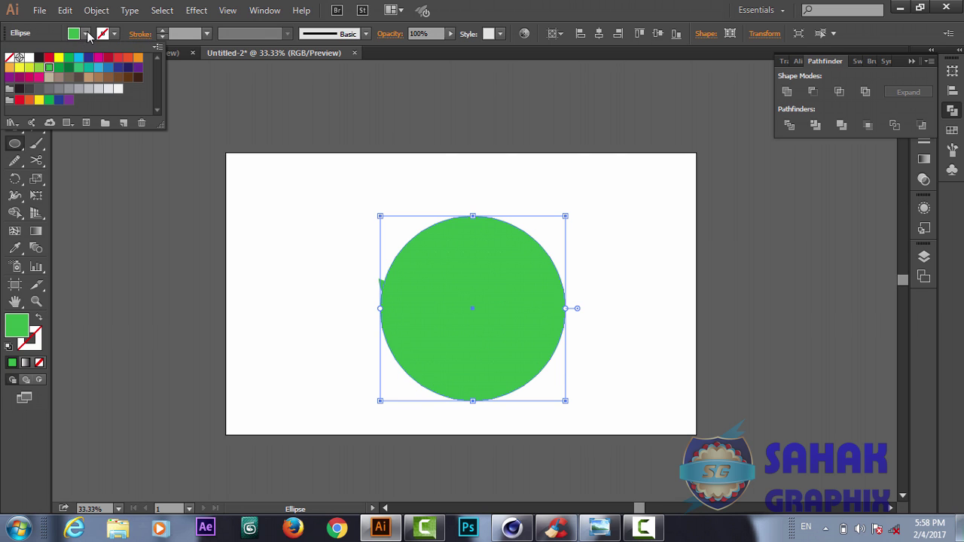
click(16, 58)
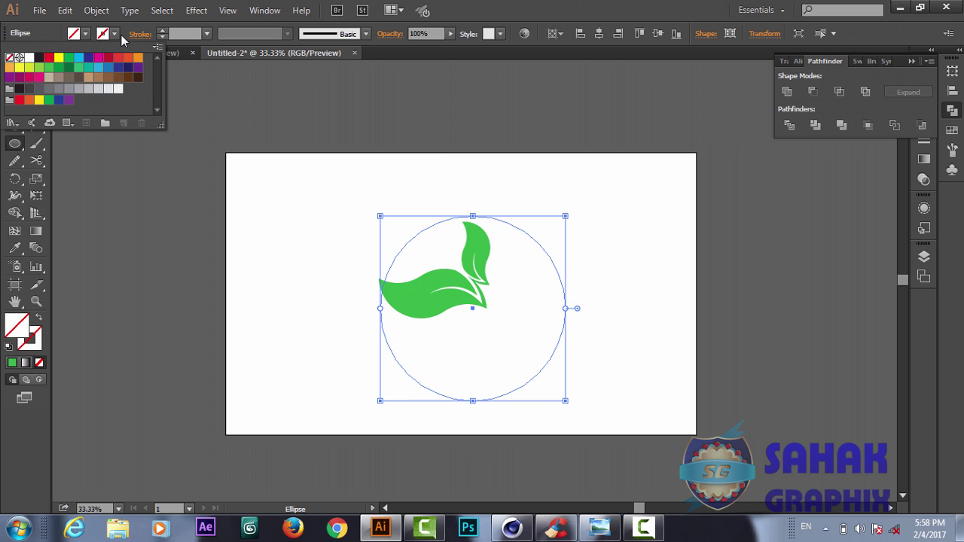
Give the unfilled circle a black stroke and increase its weight to 56 pt.
click(162, 32)
click(162, 32)
click(163, 32)
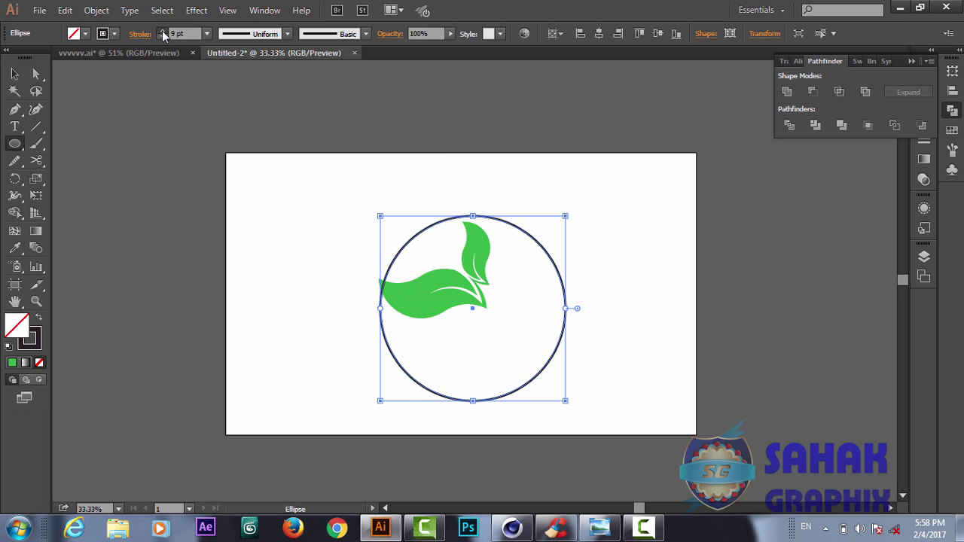
click(163, 32)
click(162, 32)
click(163, 32)
click(163, 32)
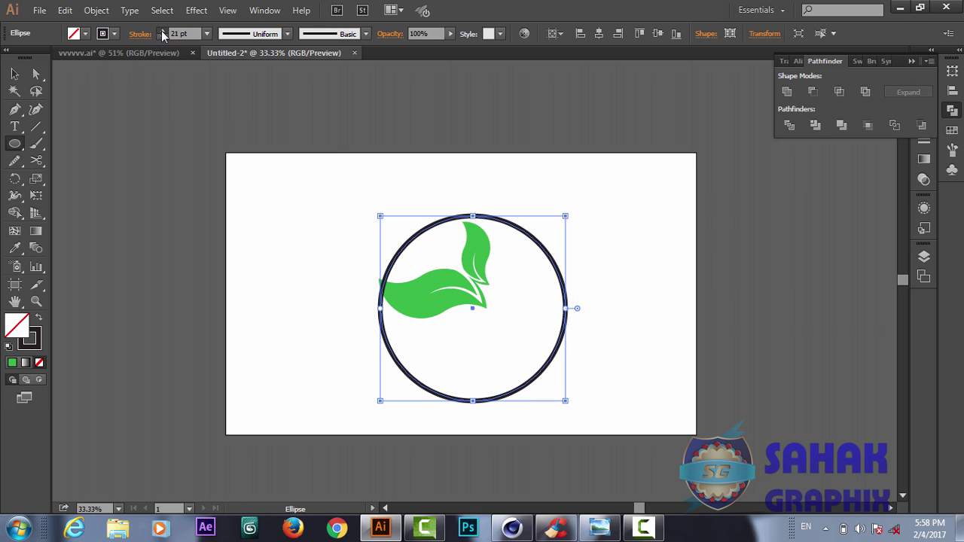
click(162, 32)
click(163, 31)
click(163, 31)
click(163, 31)
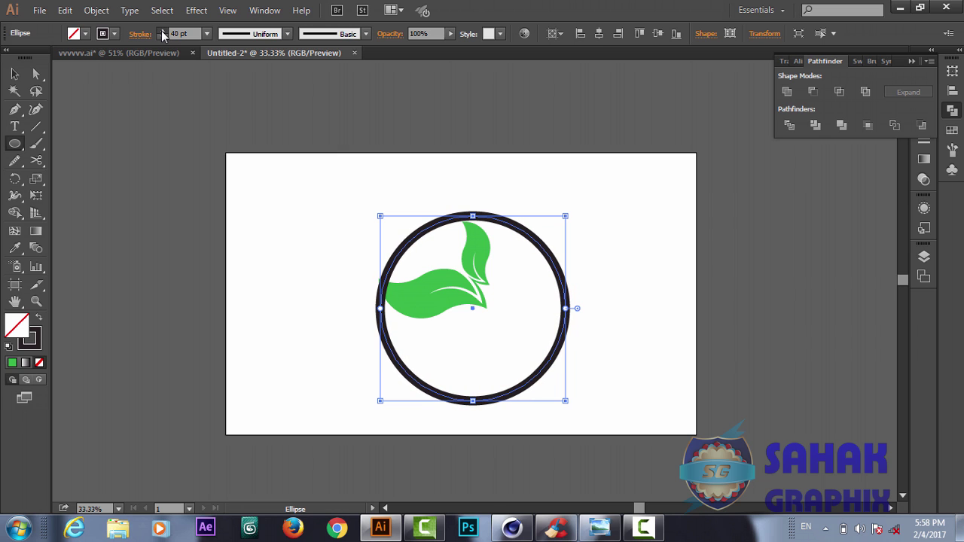
click(163, 32)
click(163, 32)
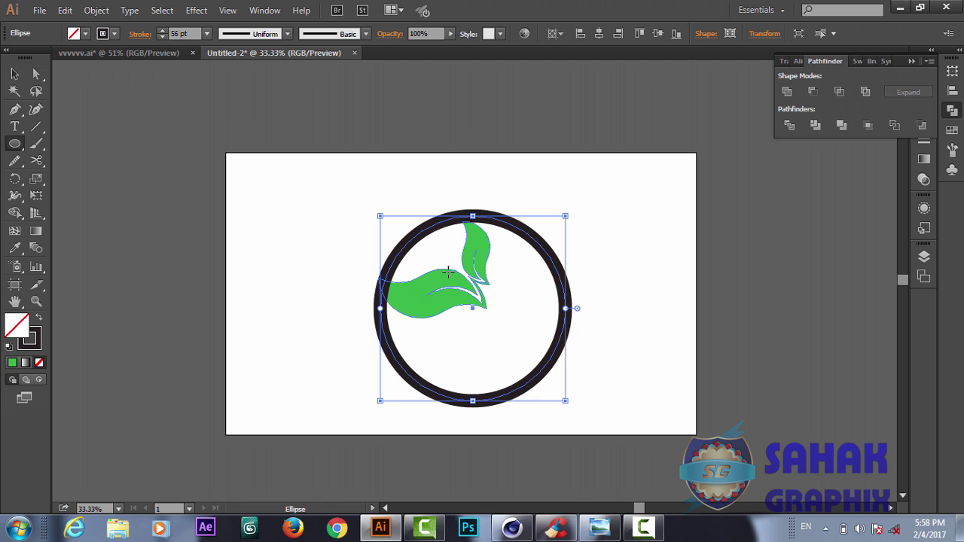
Move the ring so its lower-right edge meets the large leaf's base tip, and reduce its stroke weight to 37 pt.
key(v)
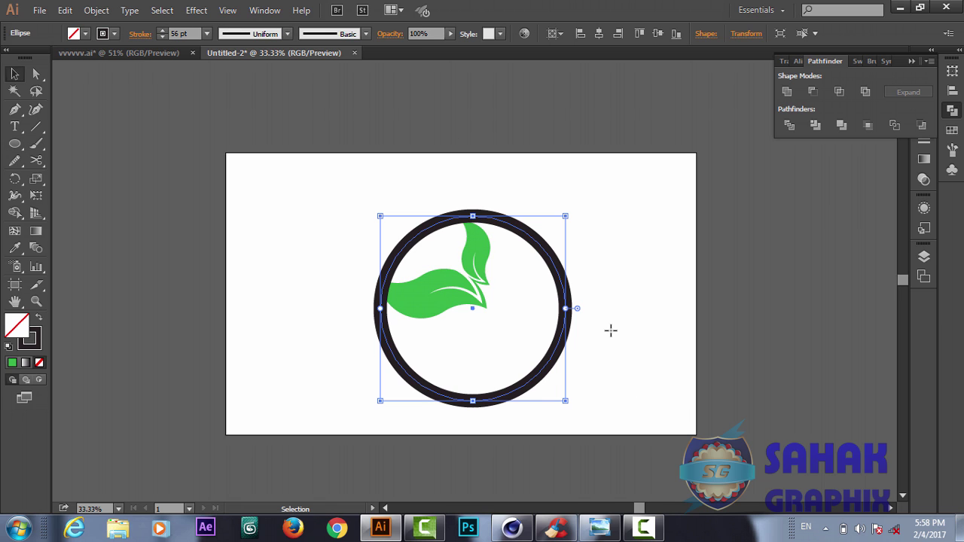
drag(547, 370, 485, 317)
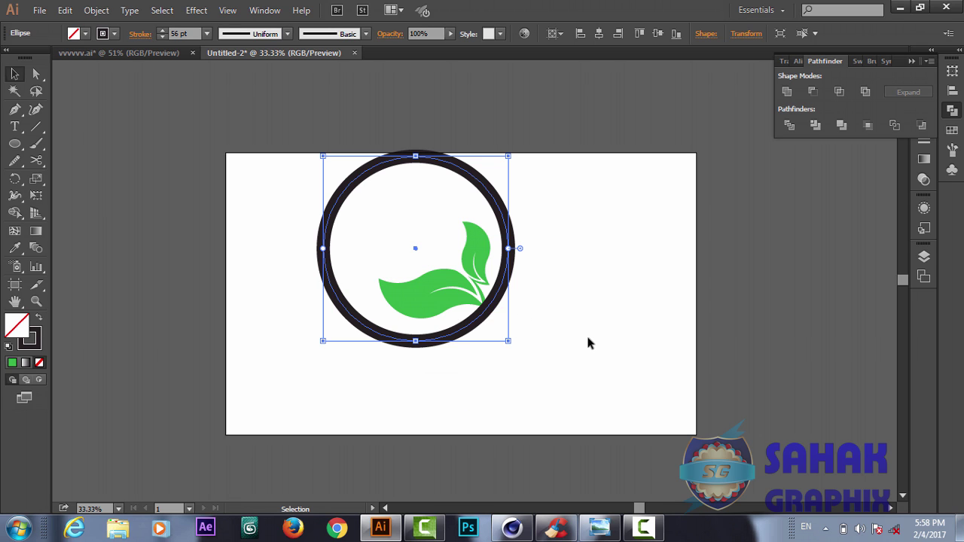
click(162, 37)
click(163, 36)
click(162, 36)
click(162, 37)
click(163, 36)
click(162, 36)
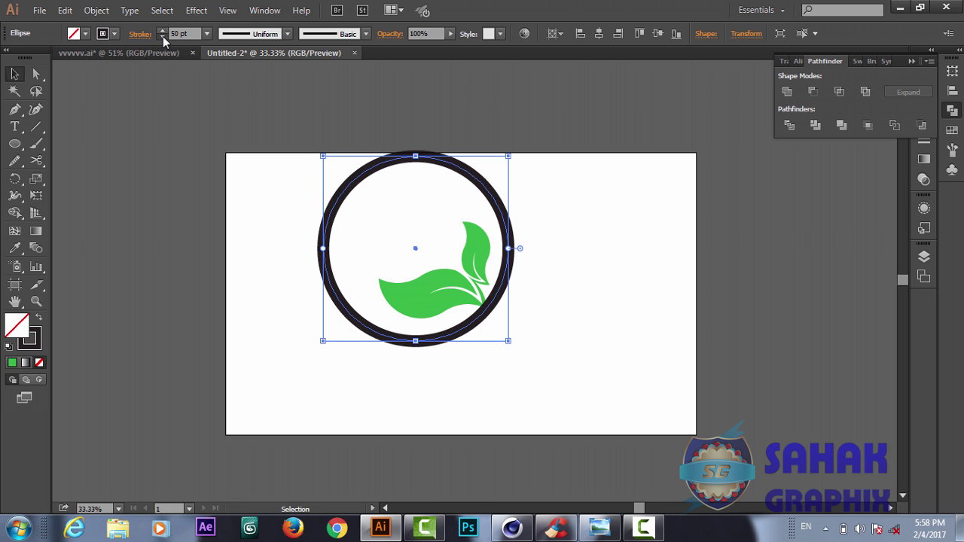
click(163, 36)
click(162, 36)
click(162, 36)
click(163, 36)
click(163, 36)
click(162, 36)
click(162, 36)
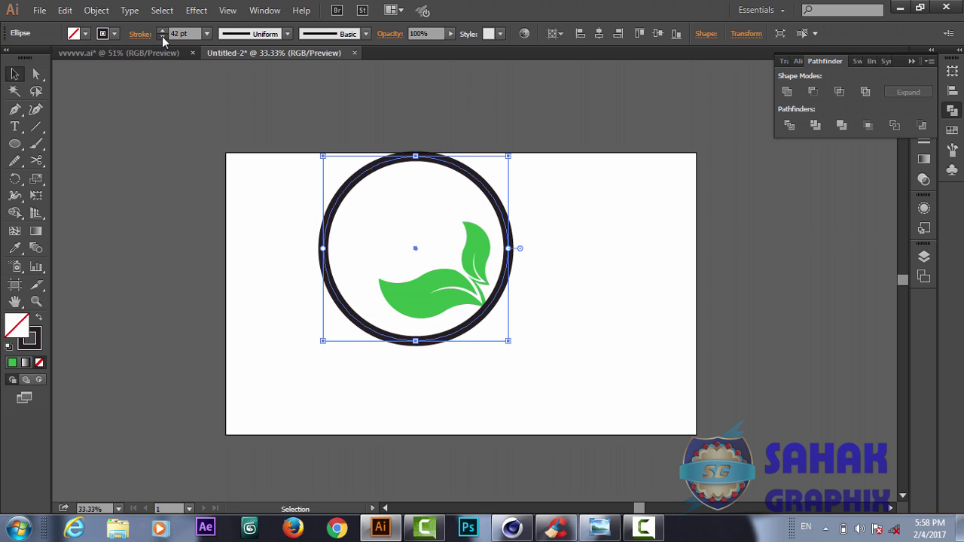
click(162, 37)
click(162, 36)
click(161, 36)
click(162, 36)
click(162, 36)
click(162, 36)
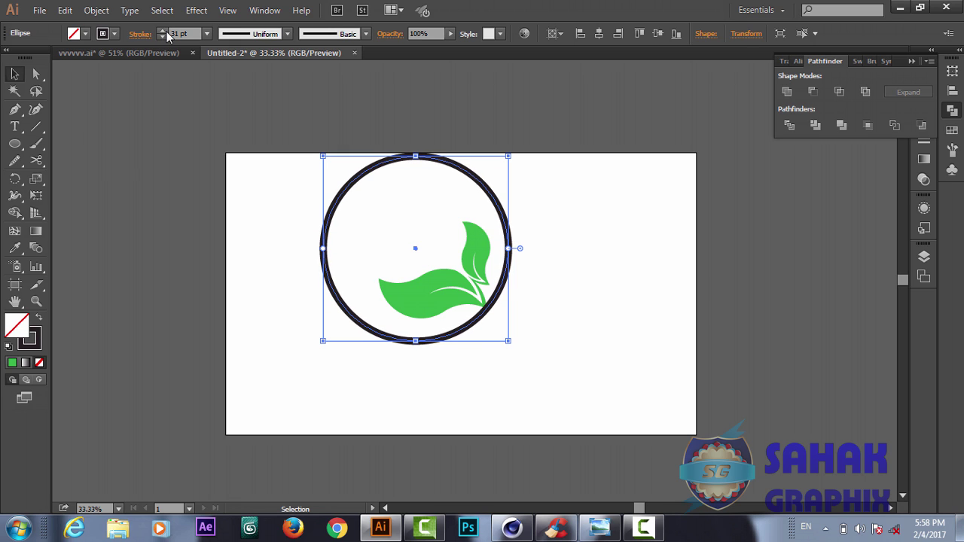
click(163, 36)
click(163, 31)
click(161, 31)
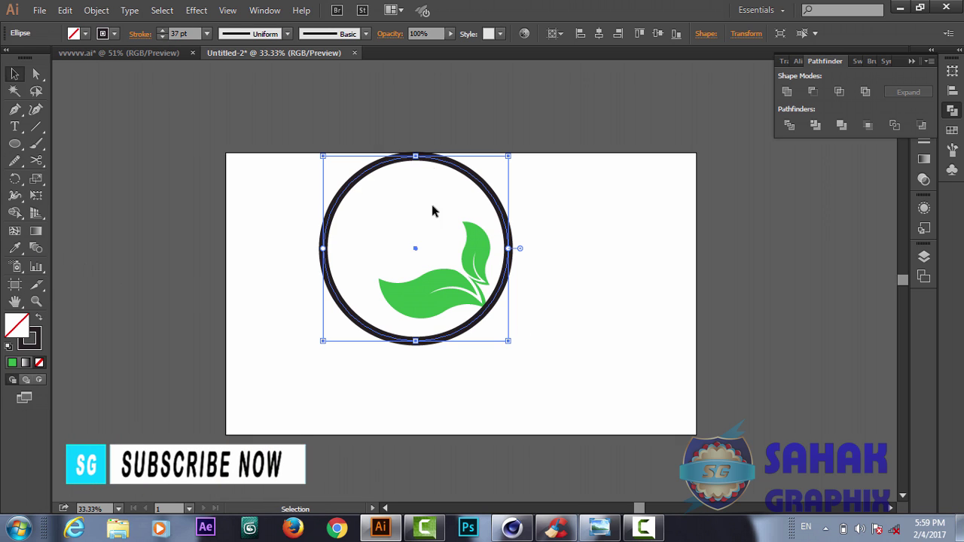
Try to copy the leaves' green onto the ring with the Eyedropper, and undo it.
click(16, 251)
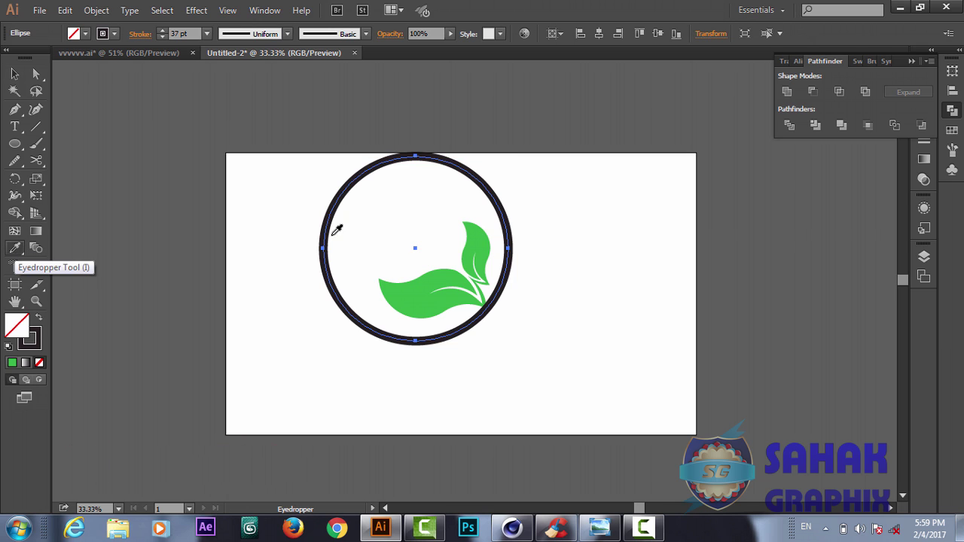
click(439, 294)
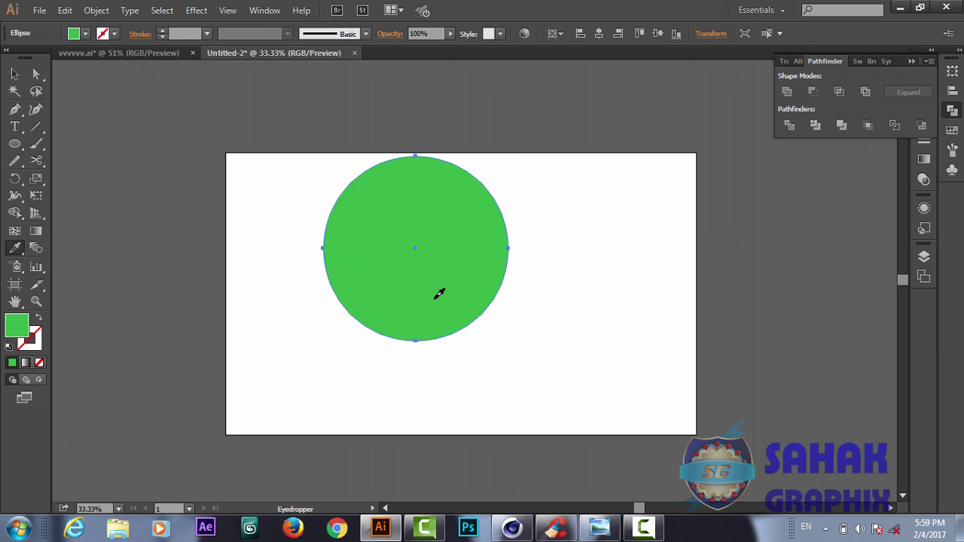
key(ctrl+z)
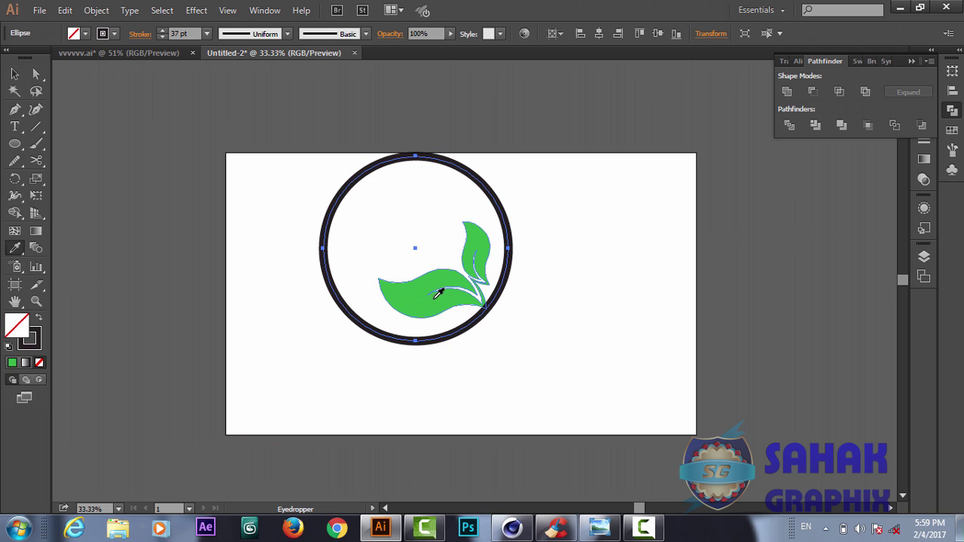
Set the ring's stroke to the bright green swatch that matches the leaves.
click(112, 34)
click(68, 59)
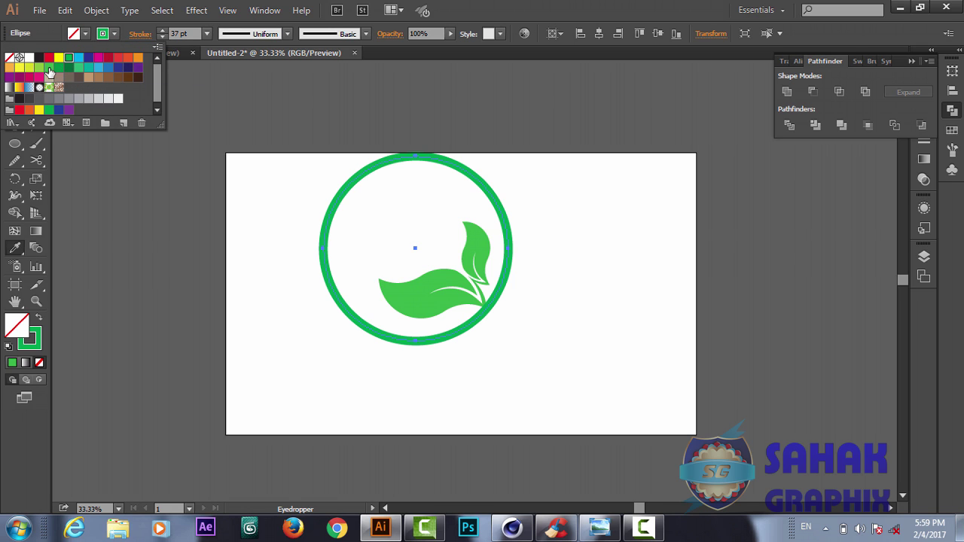
click(49, 67)
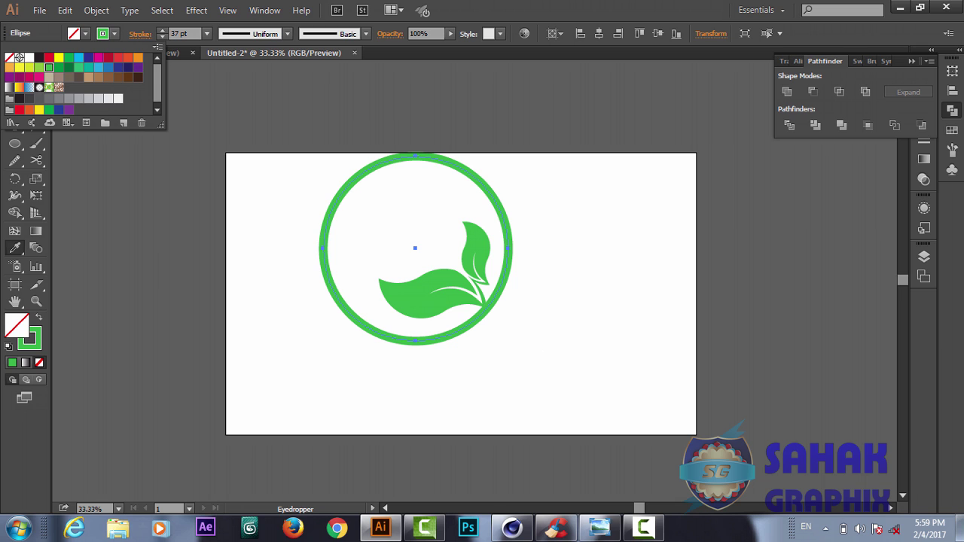
click(642, 527)
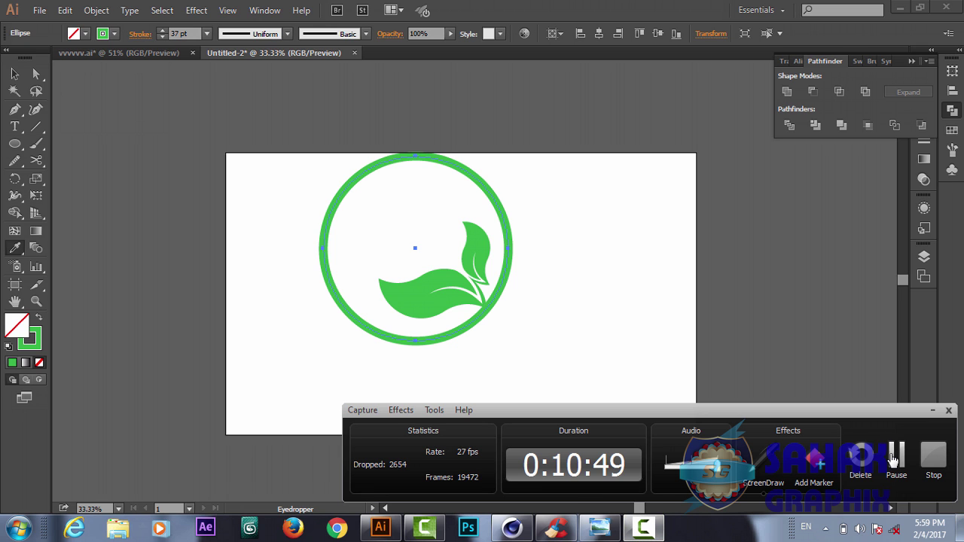
click(932, 410)
Group the ring with the leaves and center the group horizontally and vertically on the artboard.
key(v)
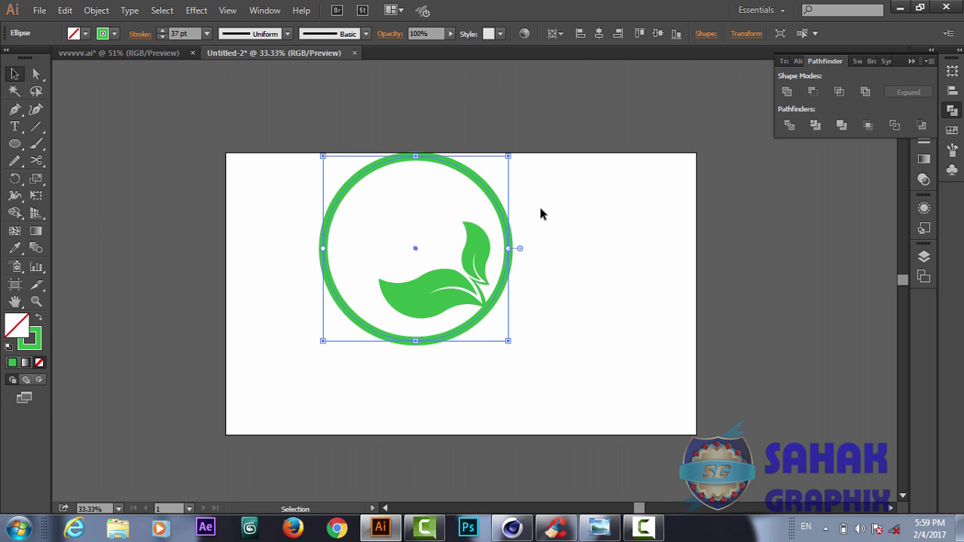
drag(540, 208, 360, 395)
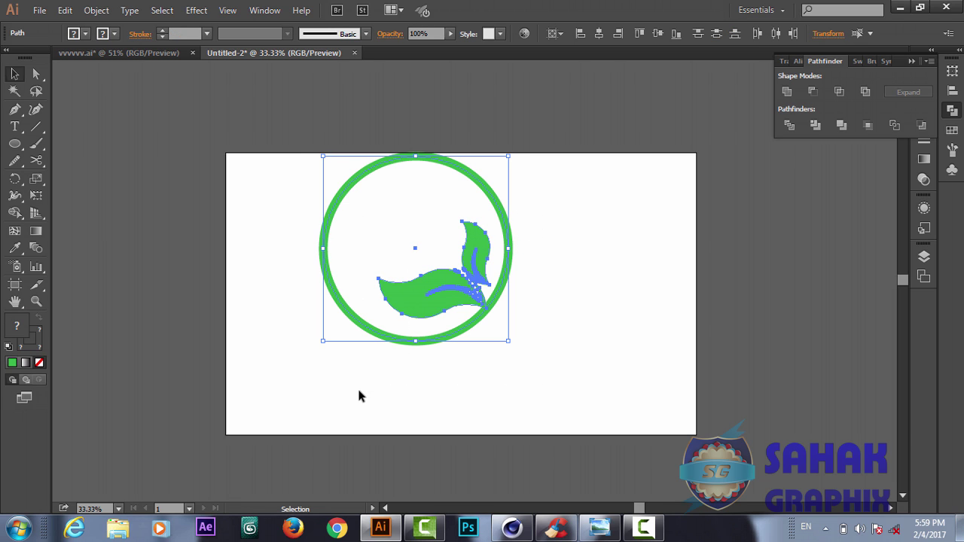
key(a)
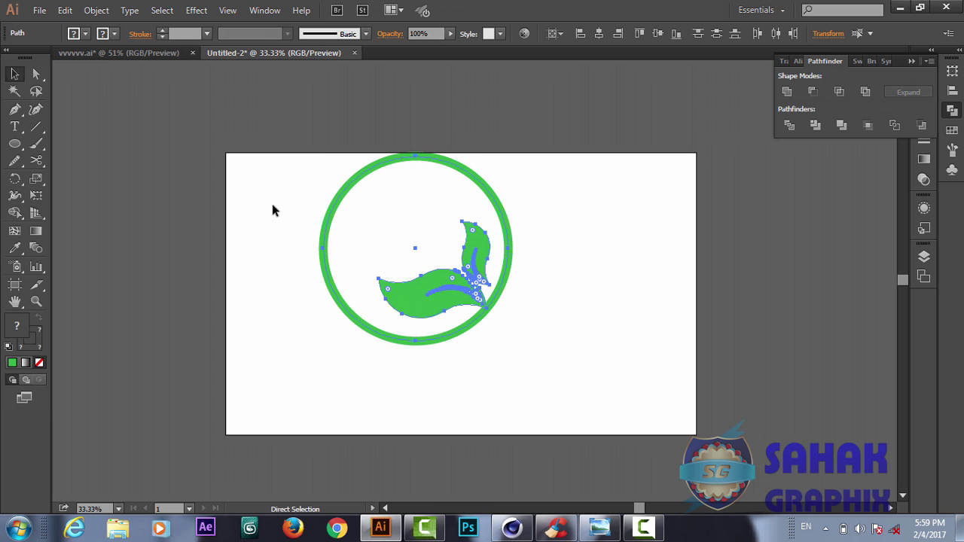
key(v)
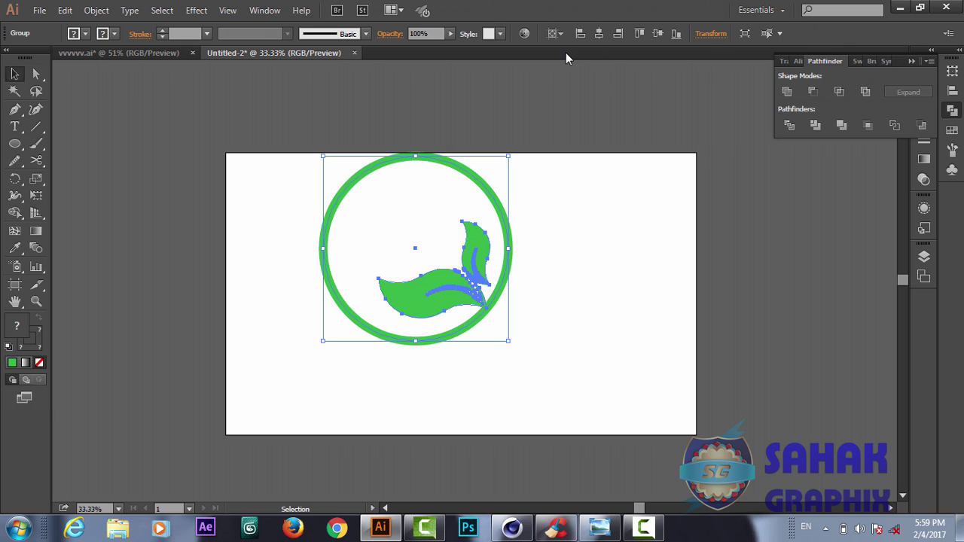
click(603, 38)
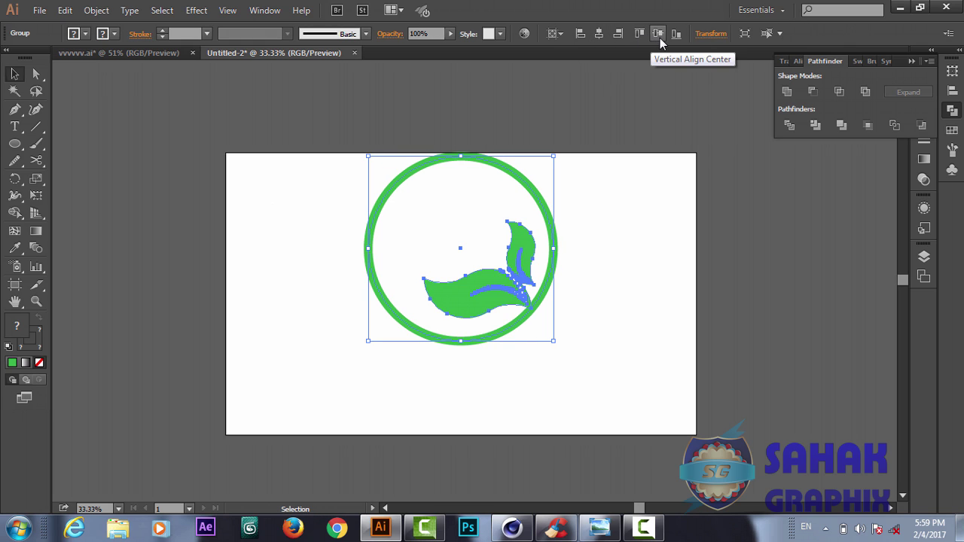
click(660, 37)
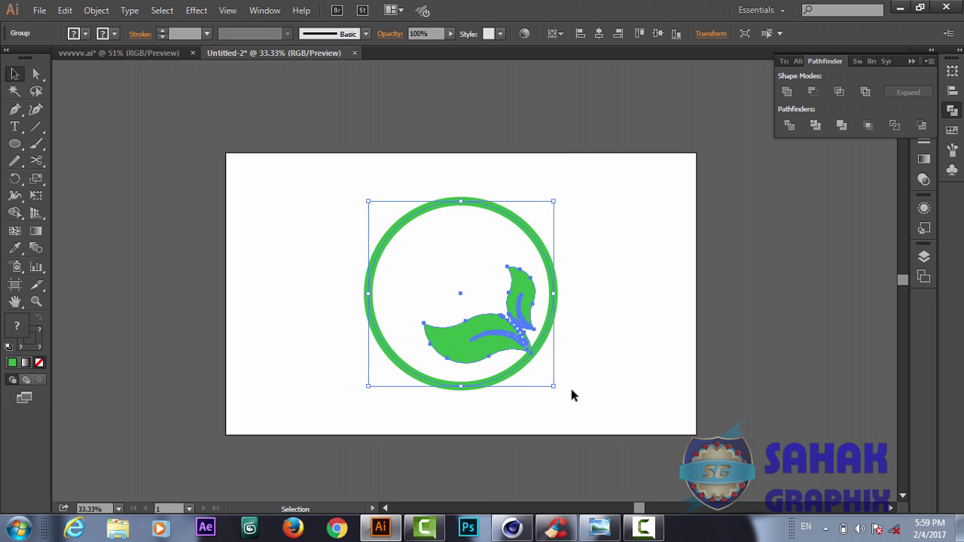
Rotate the ring-and-leaves group about 45° clockwise so the leaves rise from the ring's bottom, and deselect it.
drag(558, 393, 464, 430)
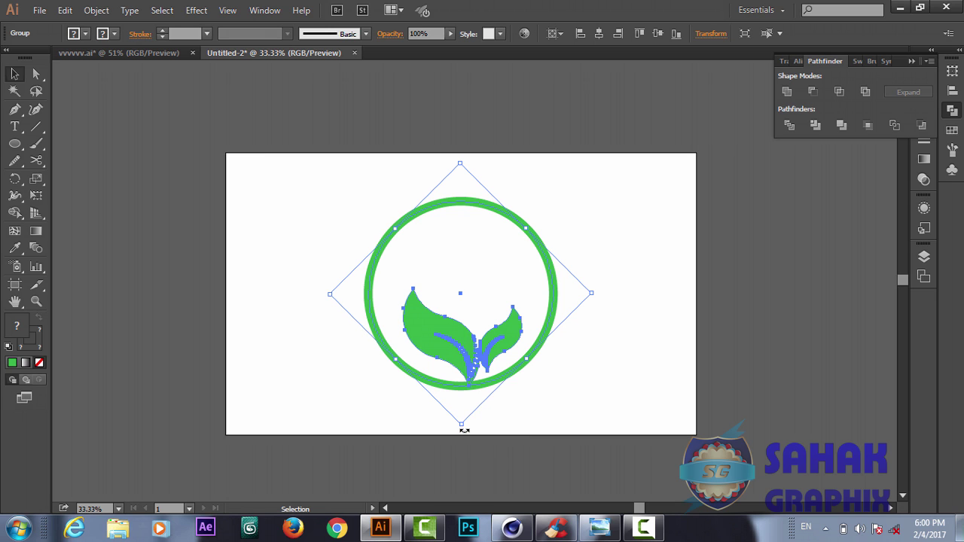
click(619, 314)
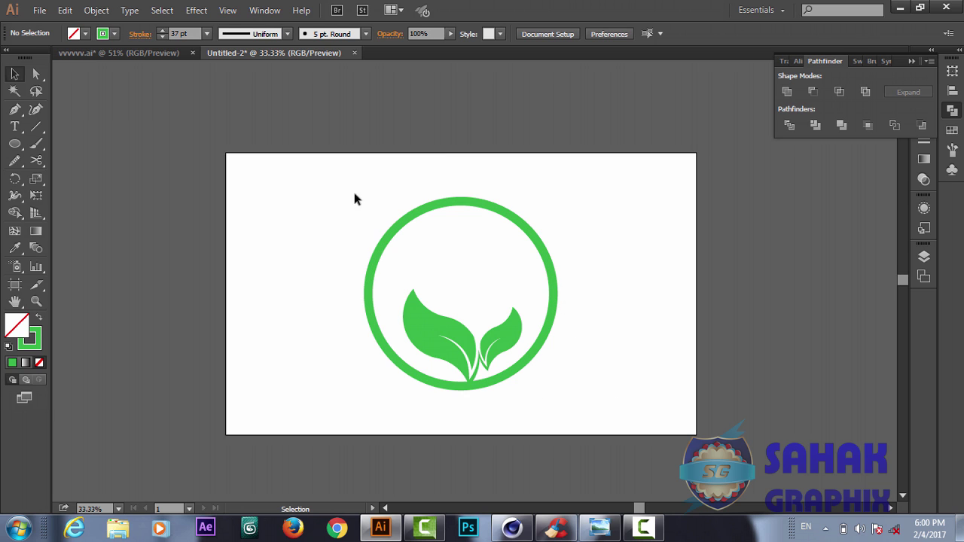
Check the finished vvvvvv.ai reference logo, then ungroup the ring and leaves in Untitled-2 and deselect them.
click(176, 55)
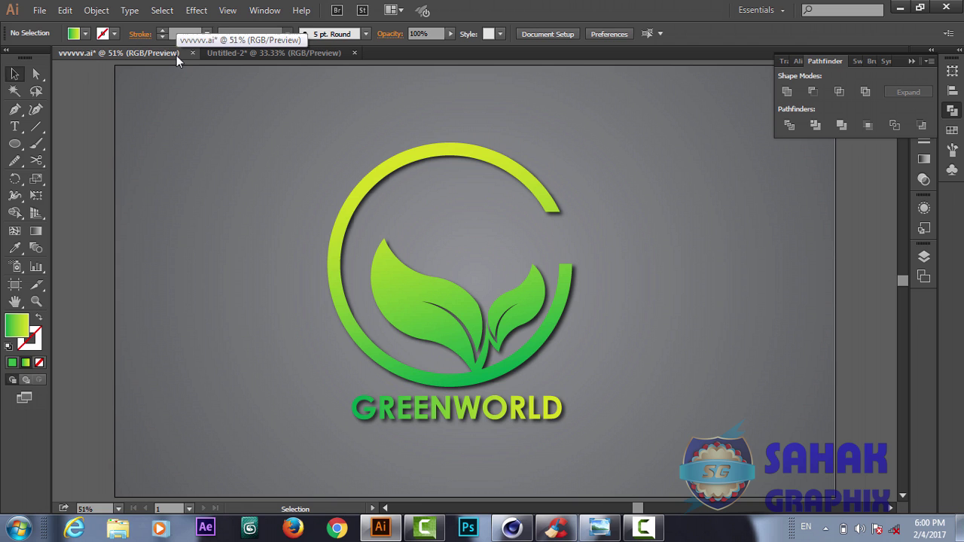
click(314, 57)
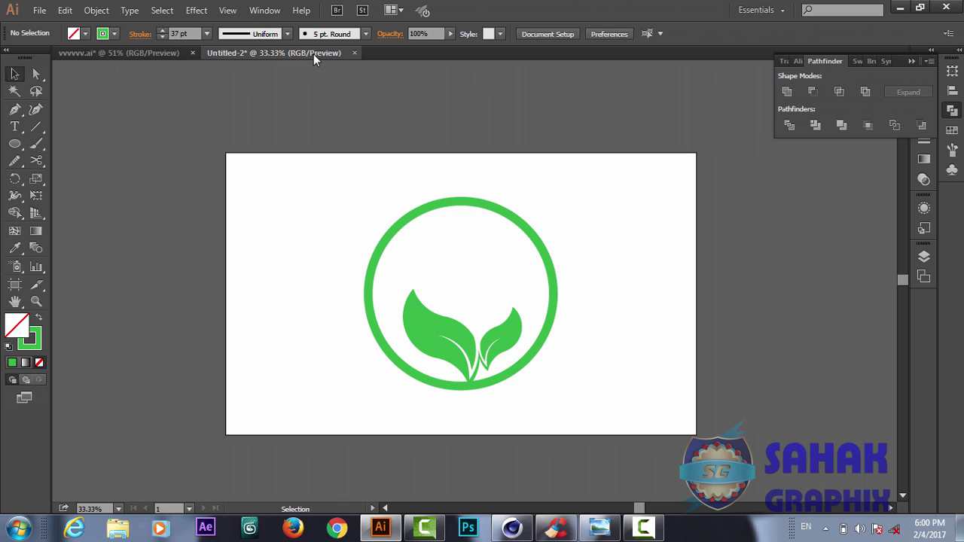
click(554, 303)
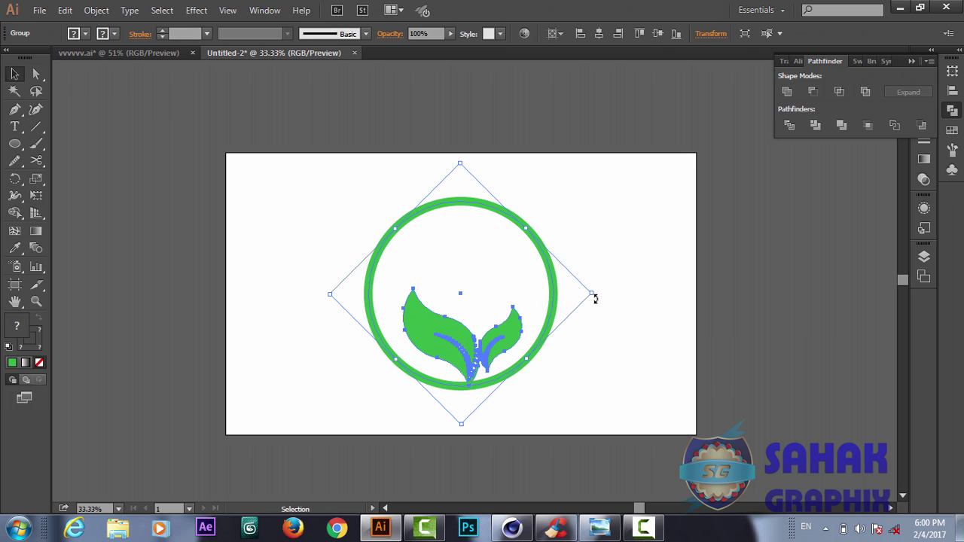
right_click(547, 311)
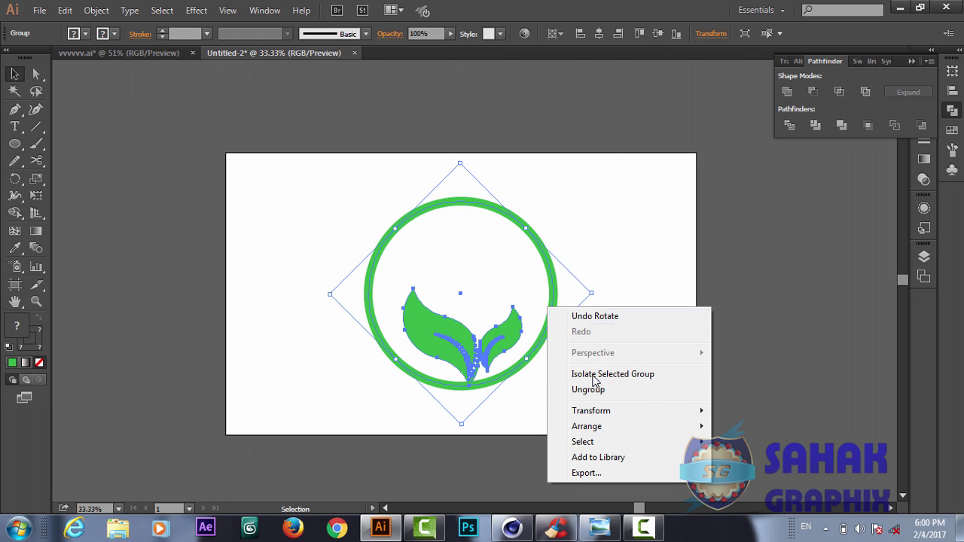
click(591, 390)
click(621, 341)
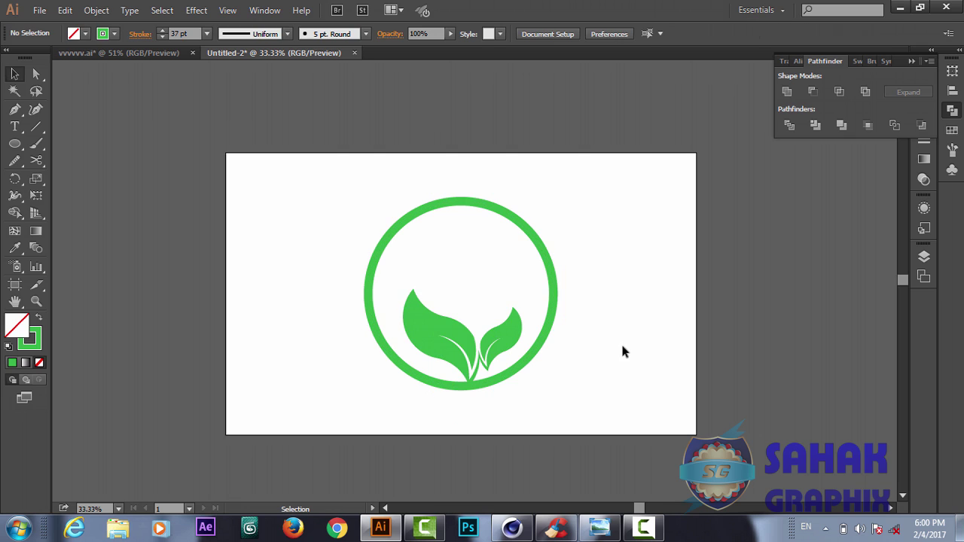
Scale the ring alone down proportionally about its center, to a stroke weight of about 31.1 pt.
click(551, 322)
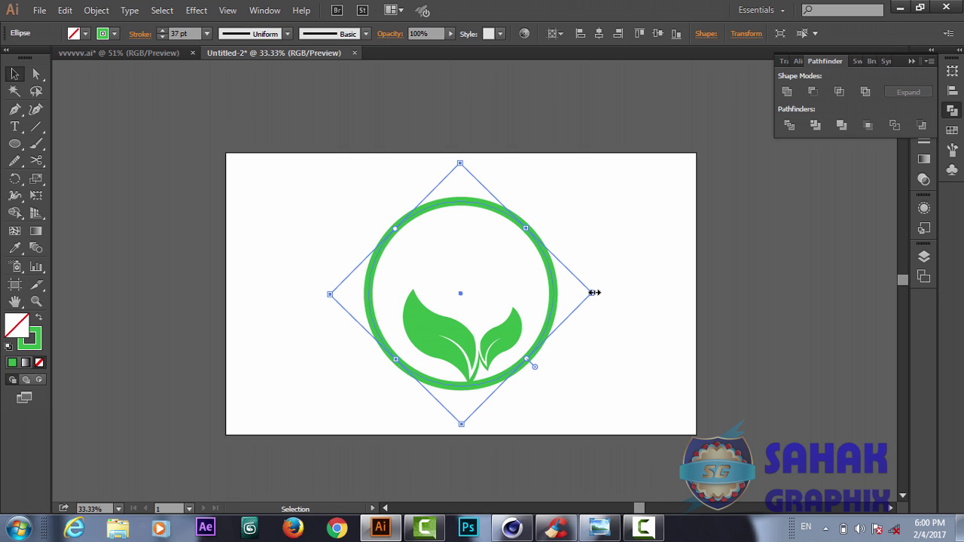
key(shift)
drag(595, 292, 579, 301)
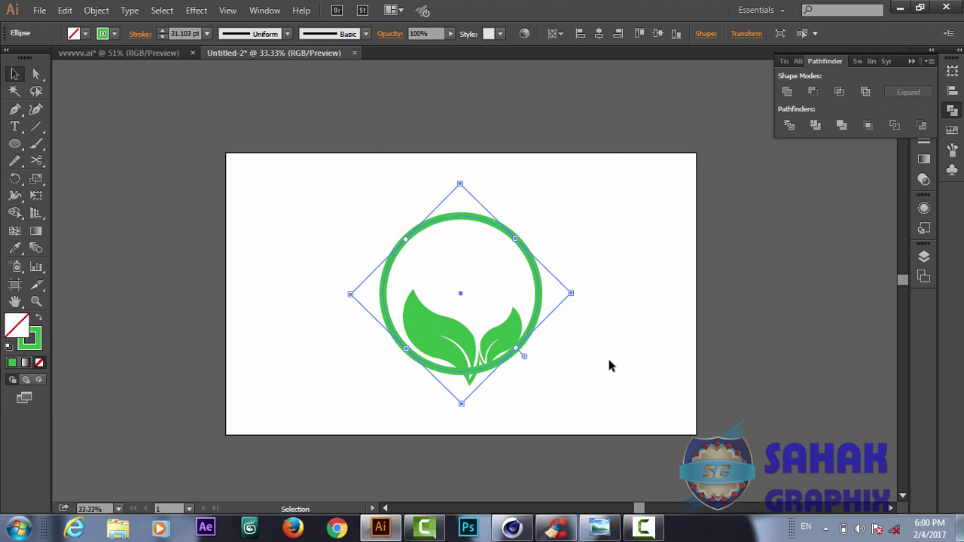
Nudge the smaller ring down until its bottom edge meets the base of the leaves' stem.
key(Down)
key(Down)
key(Down)
key(Down)
key(Down)
key(Down)
key(Down)
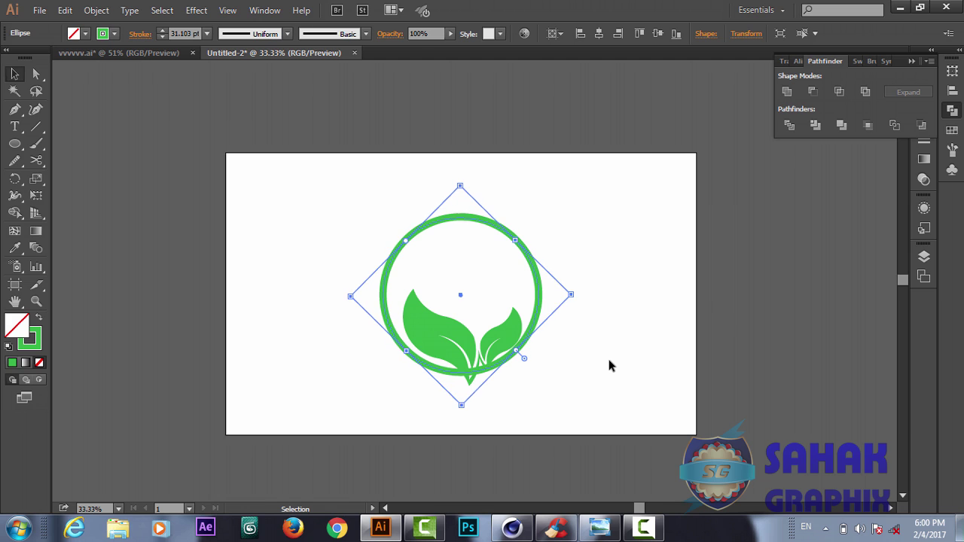
key(Down)
key(Down)
key(Down)
key(Down)
key(Down)
key(Down)
key(Down)
key(Down)
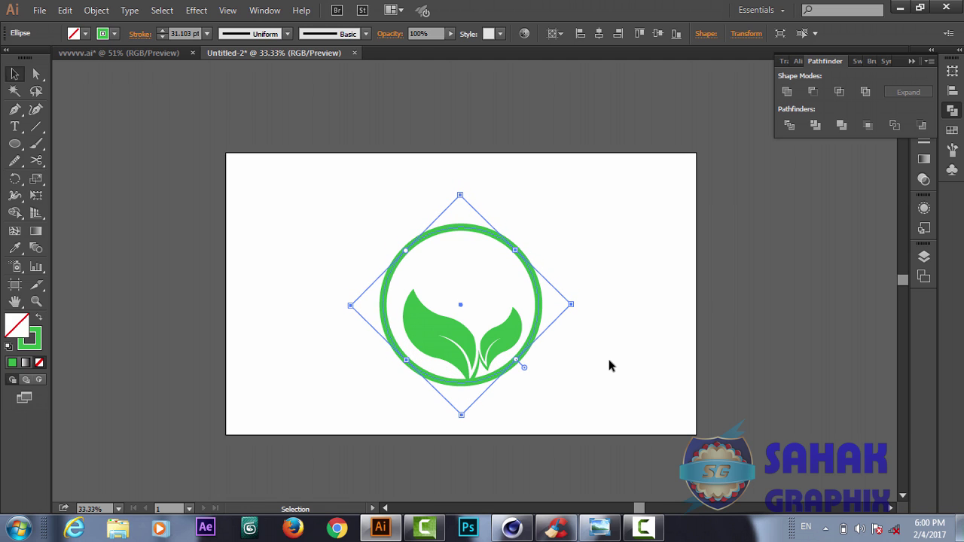
key(Down)
key(Down)
key(Down)
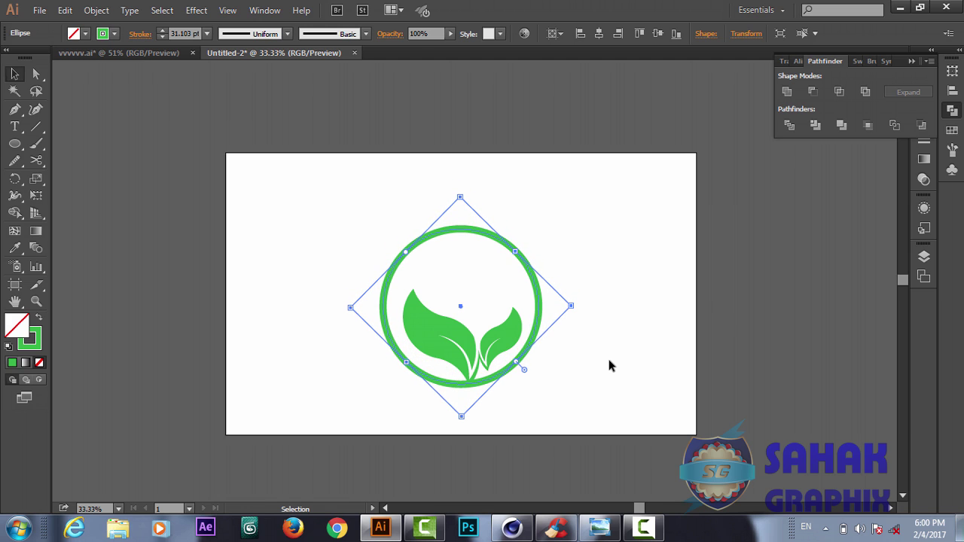
key(Down)
key(Down)
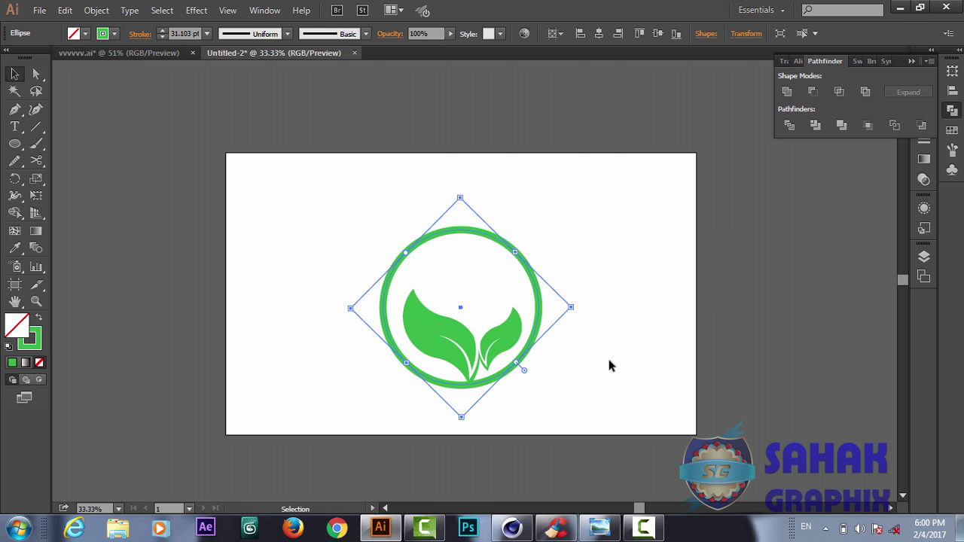
key(Down)
key(Down)
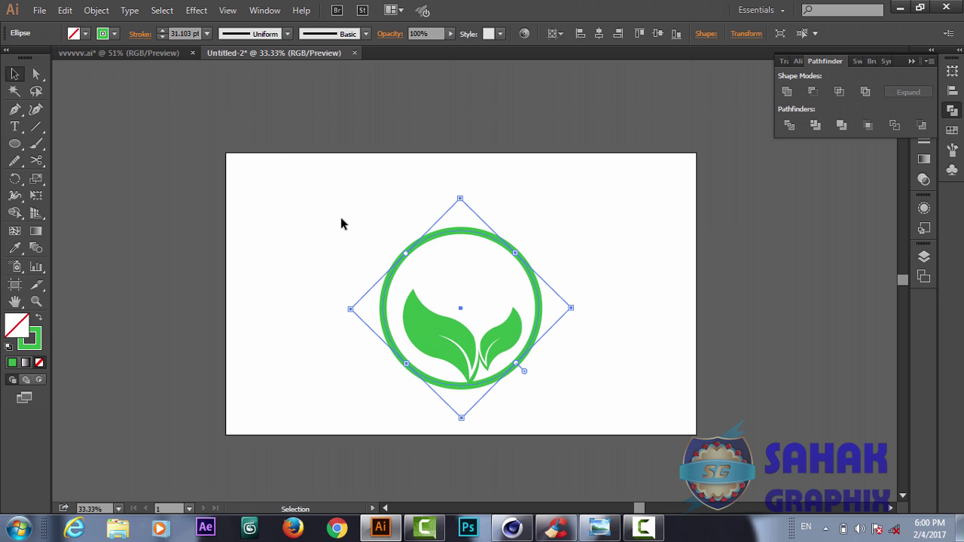
Compare with the vvvvvv.ai reference logo and shrink the ring slightly about its center, to a stroke of about 29.5 pt.
click(140, 53)
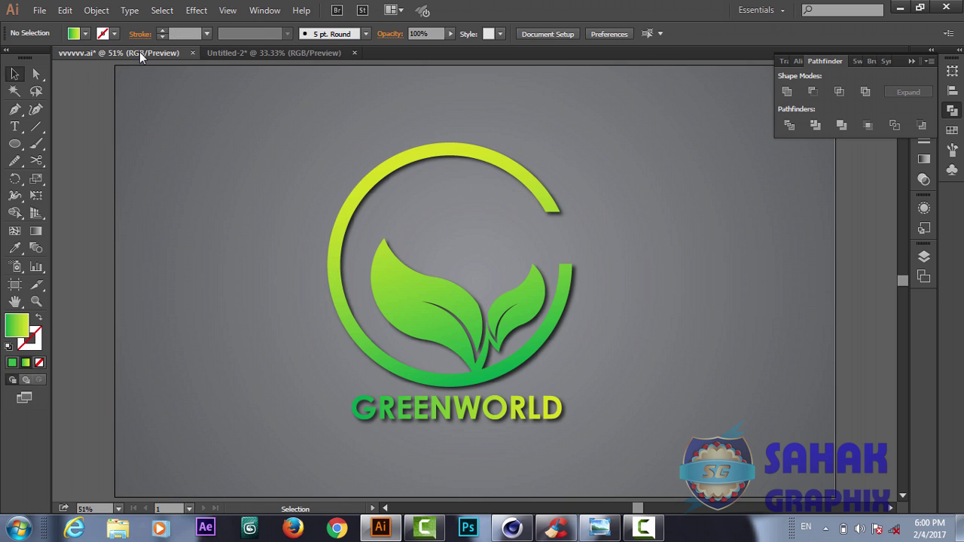
click(271, 54)
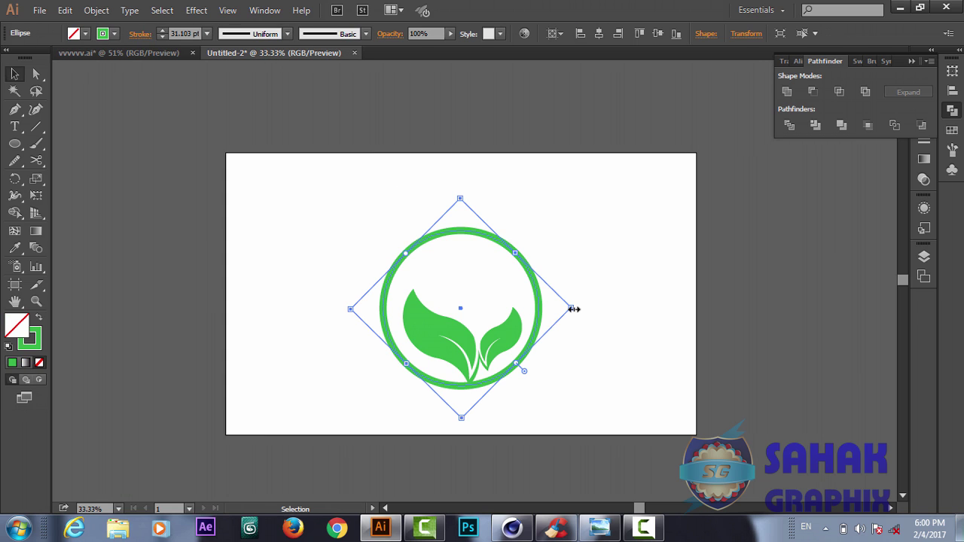
drag(573, 308, 566, 310)
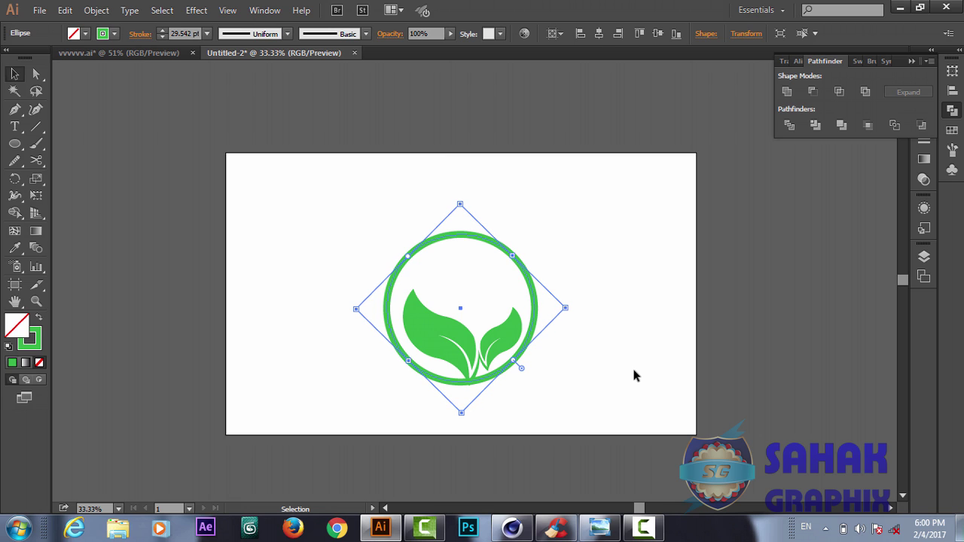
Nudge the reduced ring down so its bottom overlaps the stem's tip, and deselect it.
key(Down)
key(Down)
key(Down)
key(Down)
key(Down)
key(Down)
key(Down)
key(Down)
key(Down)
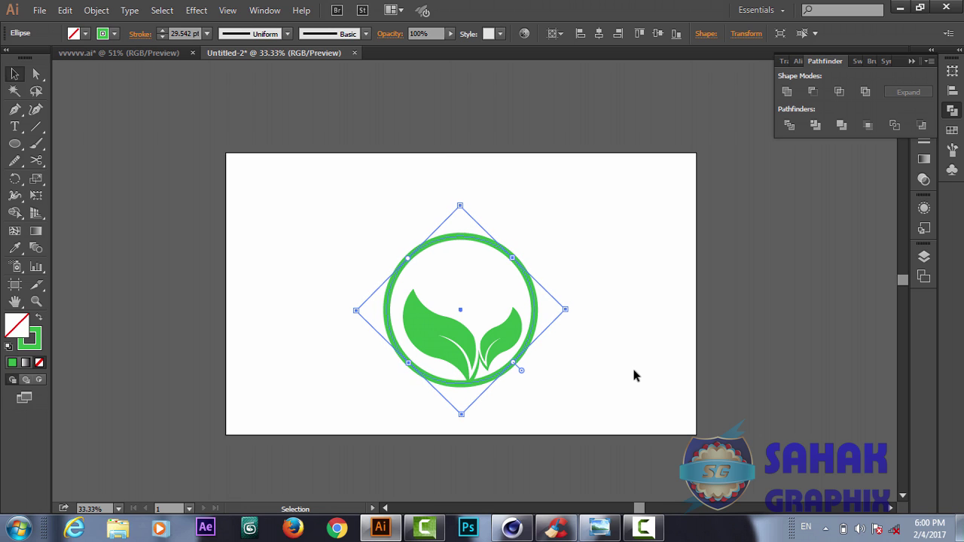
key(Down)
key(Down)
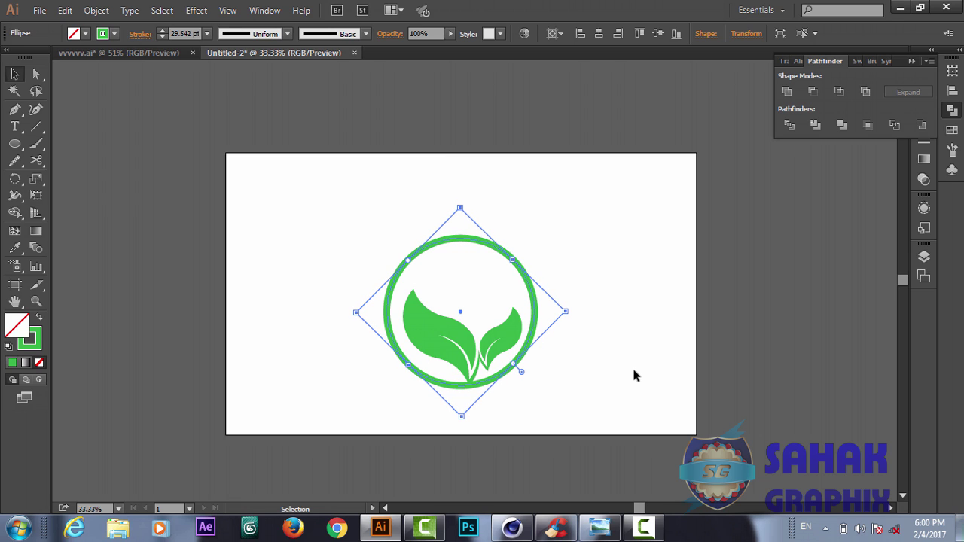
key(Down)
key(Down)
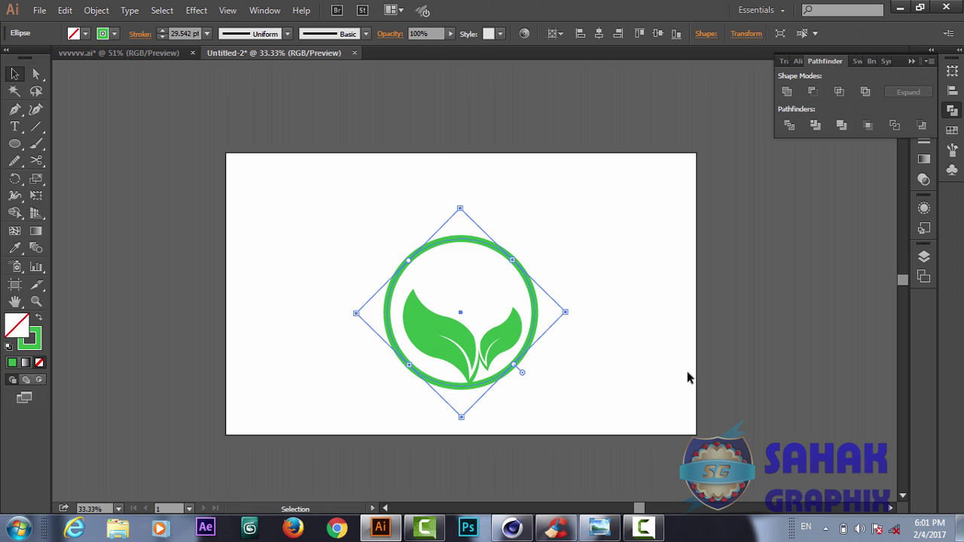
click(621, 355)
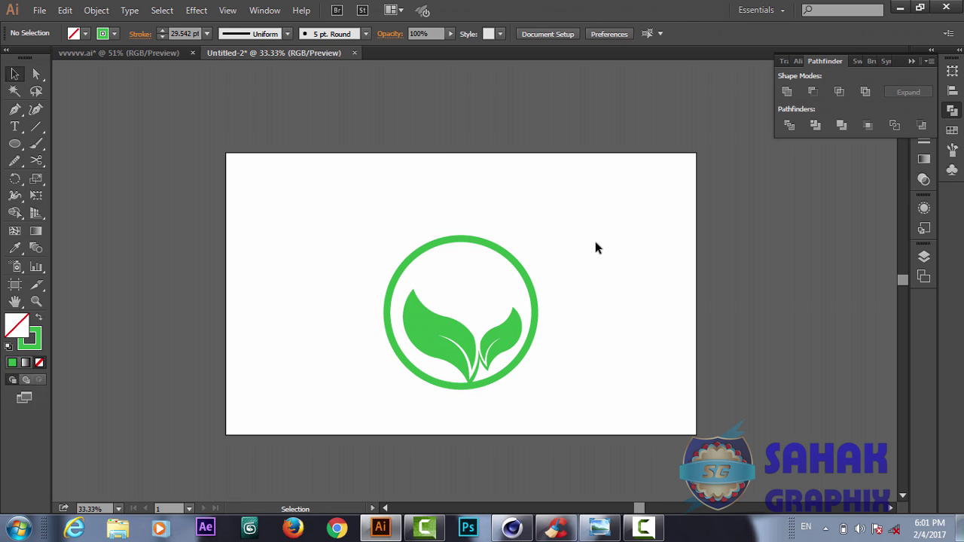
Compare with the vvvvvv.ai reference again and enlarge the ring slightly about its center, to a stroke of about 31.1 pt.
click(146, 54)
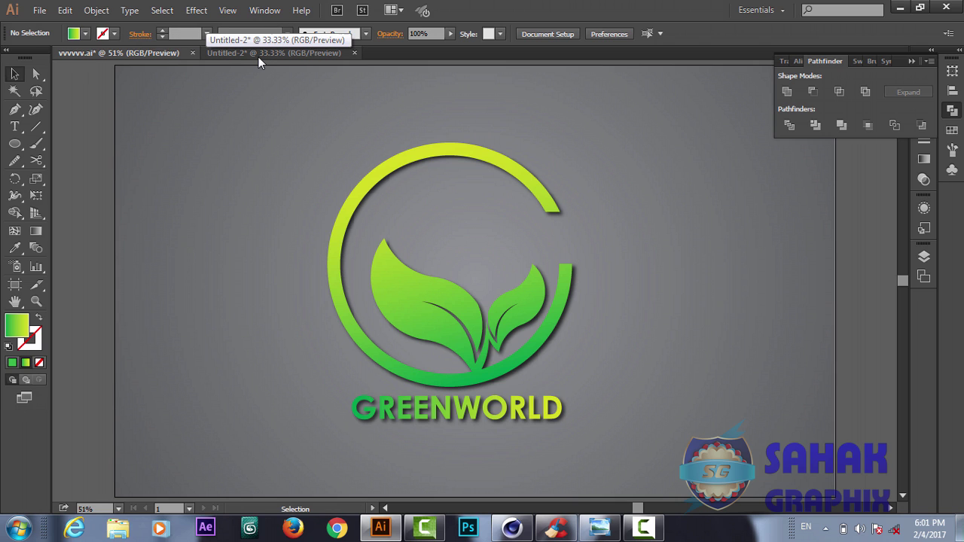
click(309, 53)
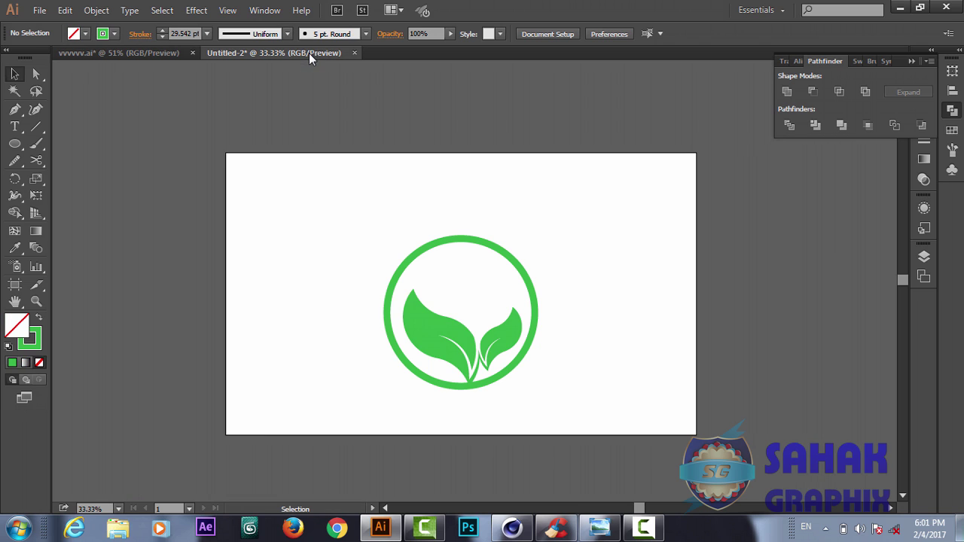
click(532, 316)
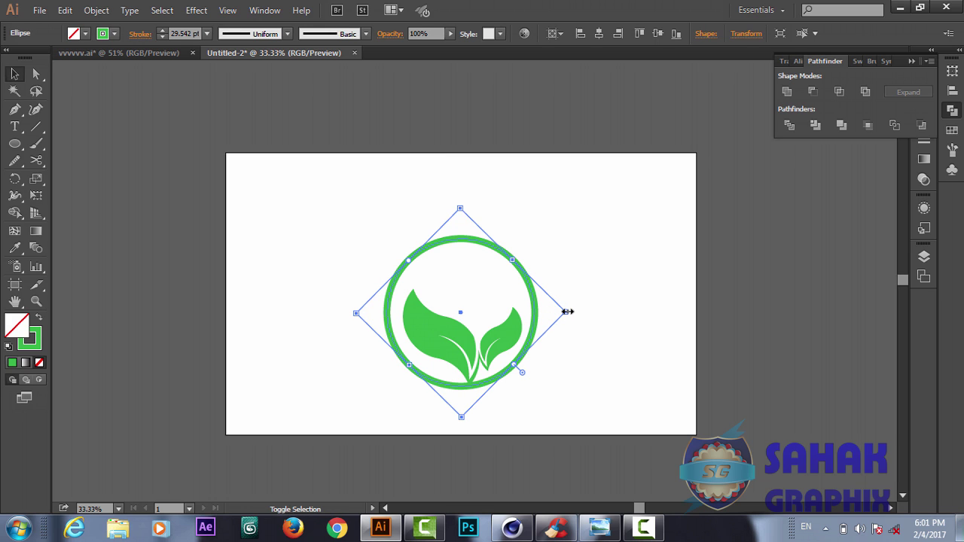
drag(568, 311, 573, 312)
Nudge the enlarged ring up until the stem's tip rests within the ring's bottom band.
key(Up)
key(Up)
key(Up)
key(Up)
key(Up)
key(Up)
key(Up)
key(Up)
key(Up)
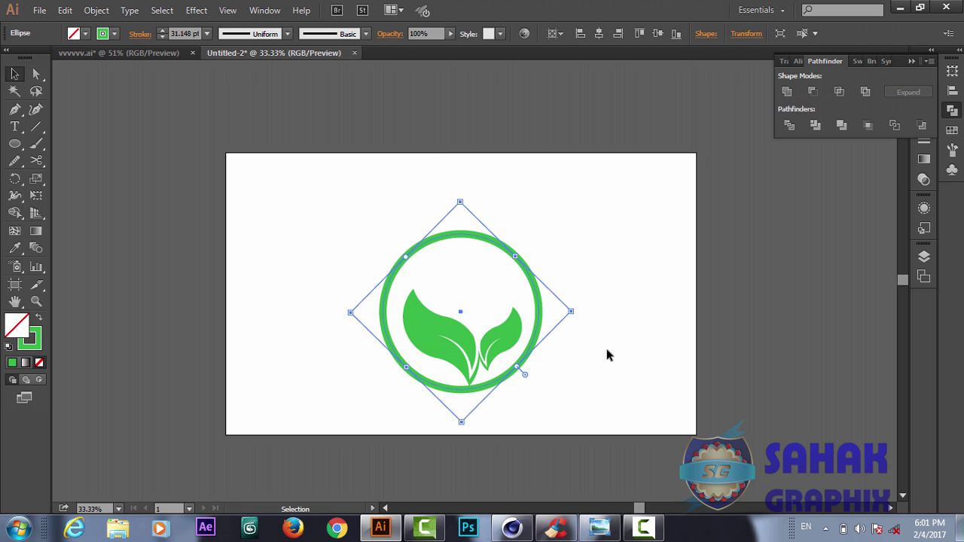
key(Up)
key(Up)
key(Up)
key(Up)
key(Up)
key(Up)
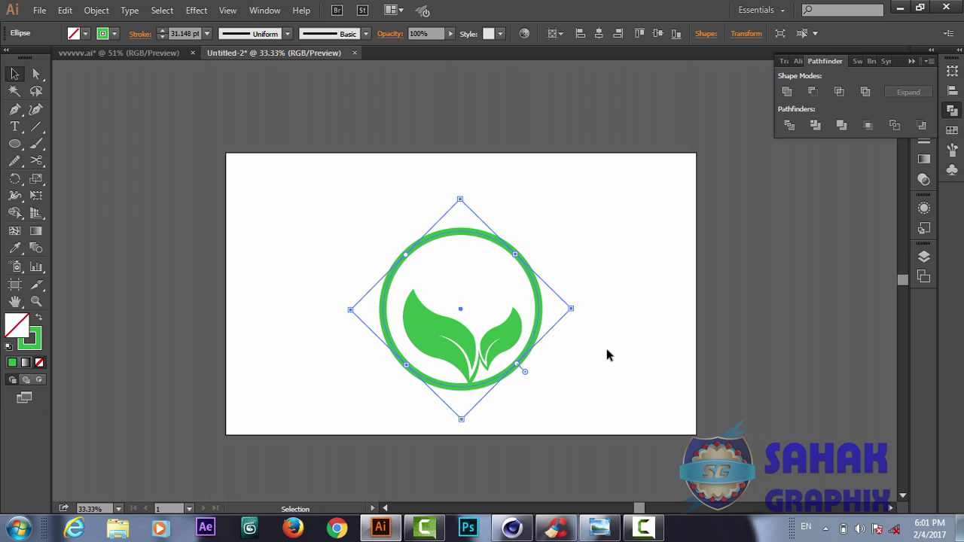
Nudge the ring slightly to the left to balance the space around both leaves, and deselect it.
key(Left)
key(Left)
key(Left)
key(Left)
key(Left)
key(Left)
key(Left)
key(Left)
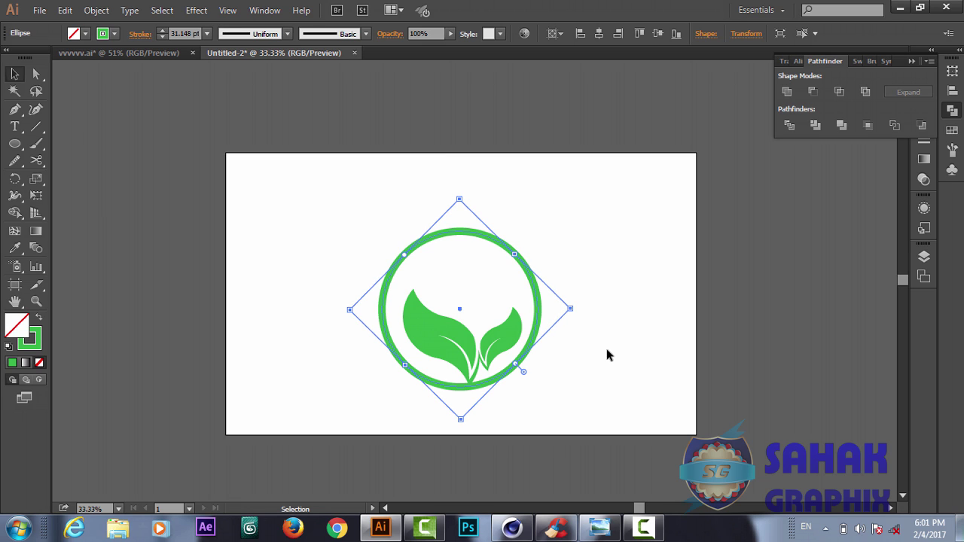
key(Left)
key(Left)
key(Left)
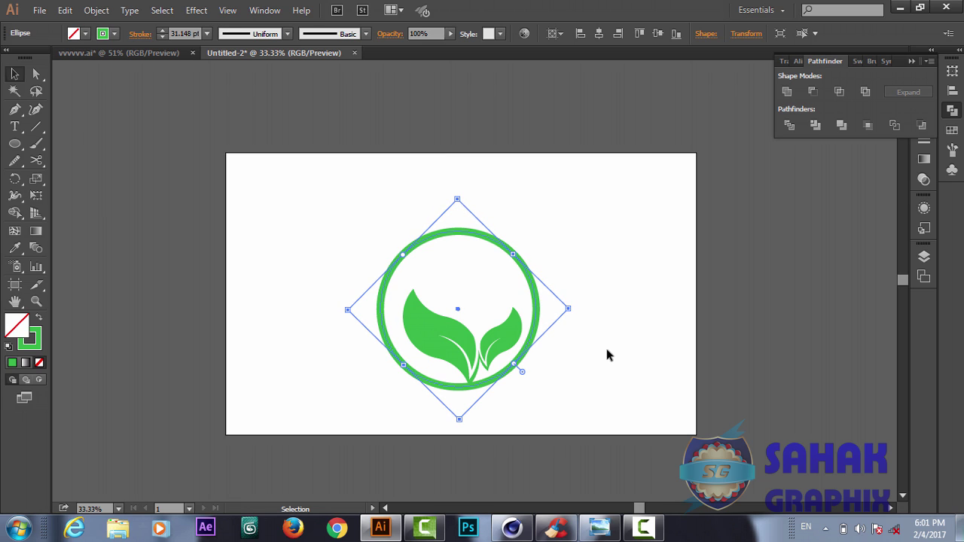
click(737, 316)
Try to unite the stroked ring and the leaves with Pathfinder, and undo it.
drag(576, 218, 315, 472)
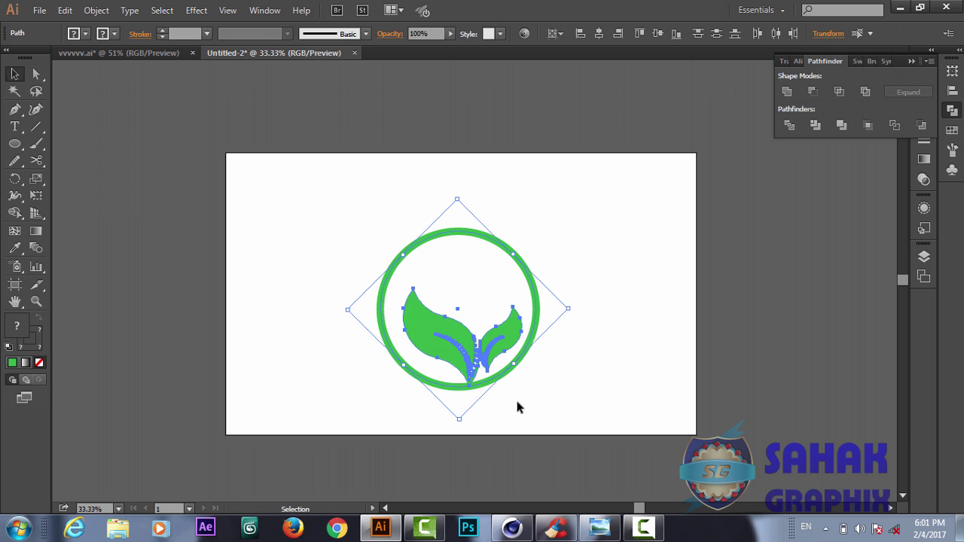
click(789, 92)
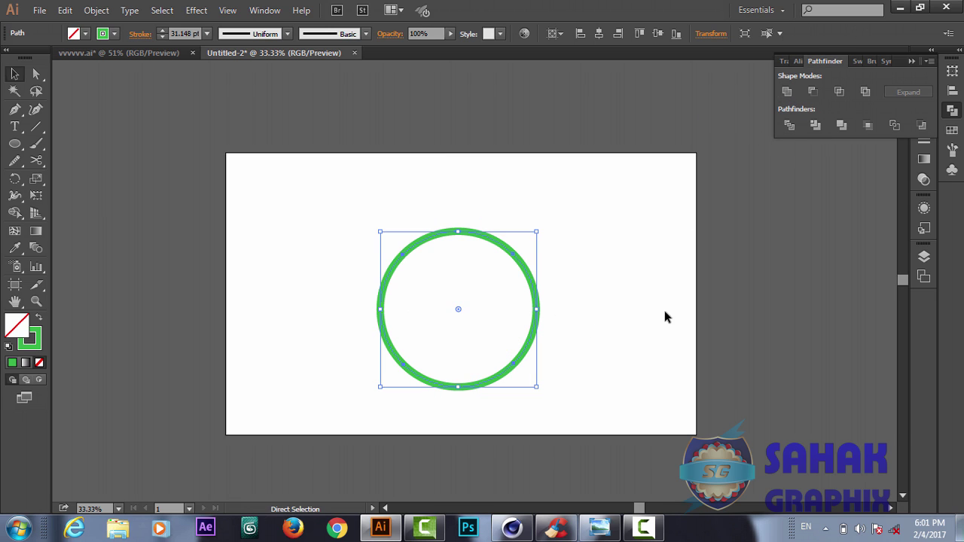
key(ctrl+z)
click(584, 416)
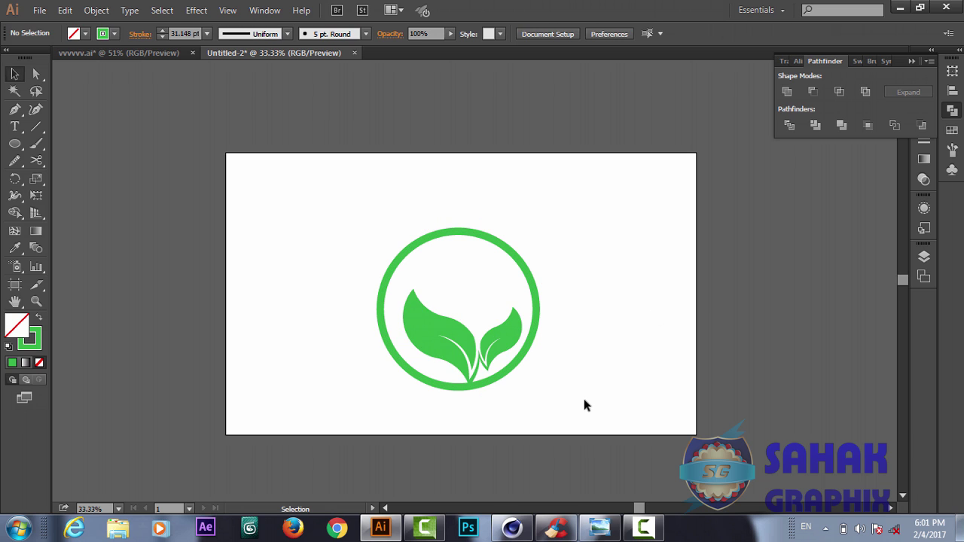
Expand the ring's fill and stroke so that its outline becomes a filled shape.
click(537, 320)
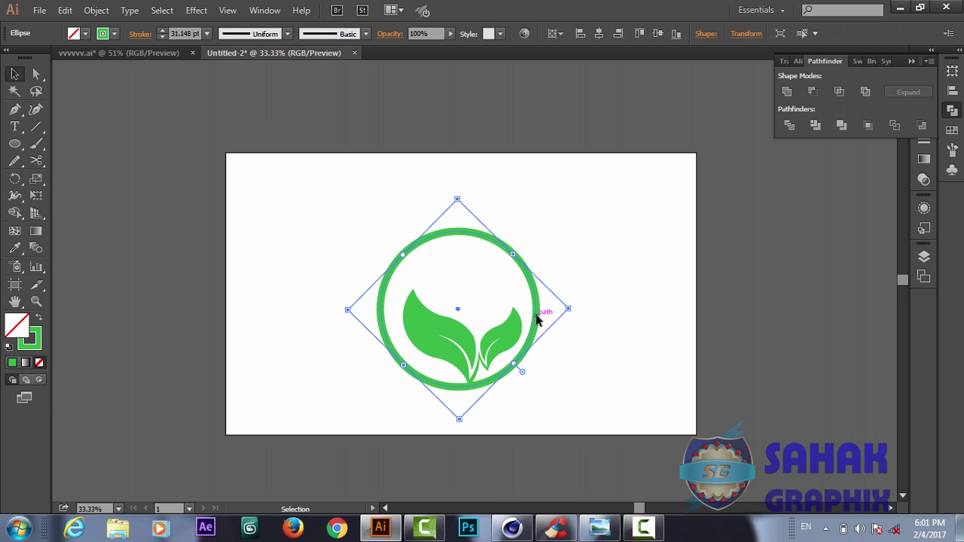
click(94, 11)
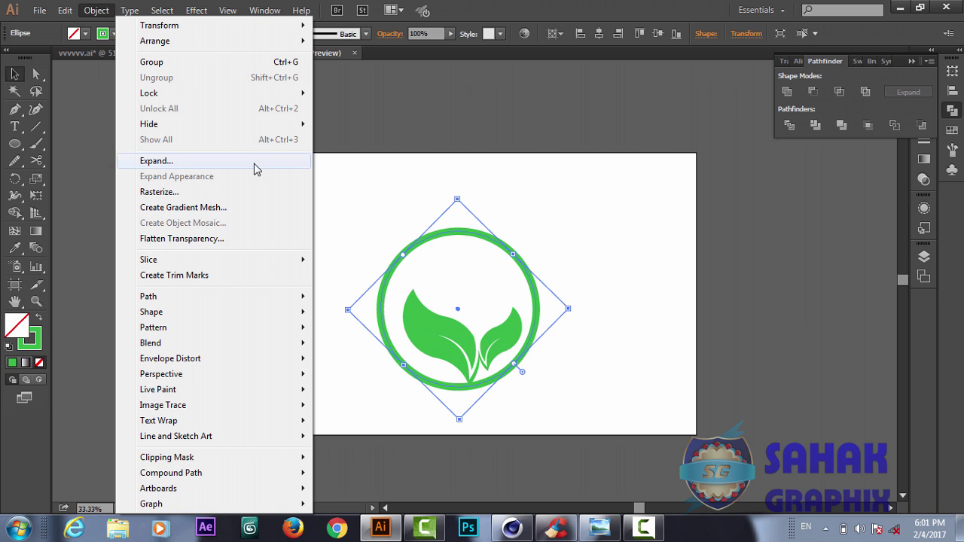
click(187, 166)
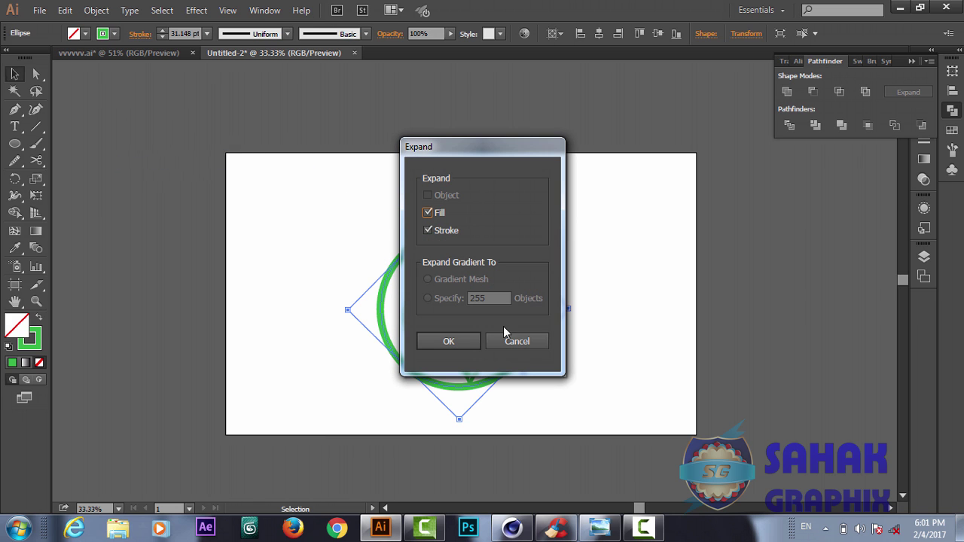
click(441, 342)
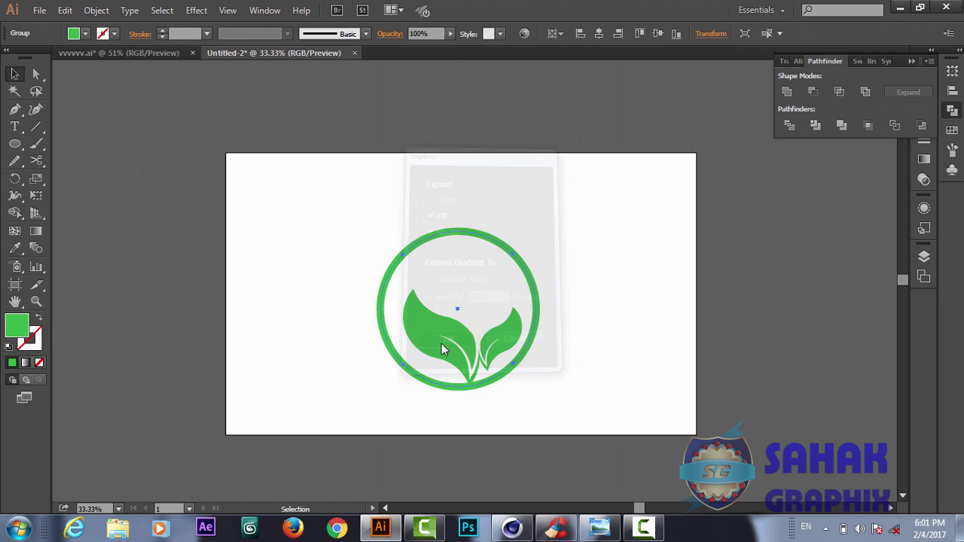
Unite the expanded ring and the leaves into one shape with Pathfinder, and deselect the result.
click(581, 293)
drag(561, 246, 320, 442)
click(790, 92)
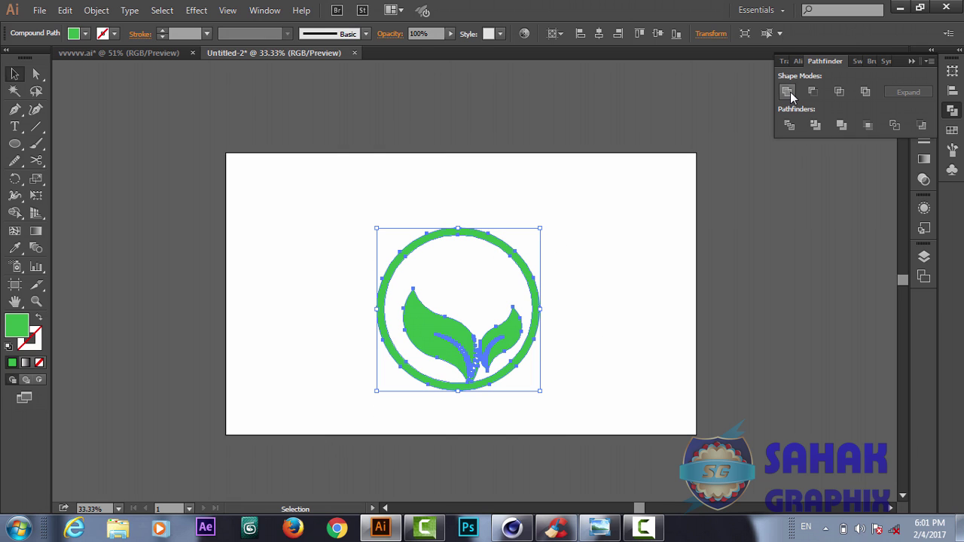
click(645, 335)
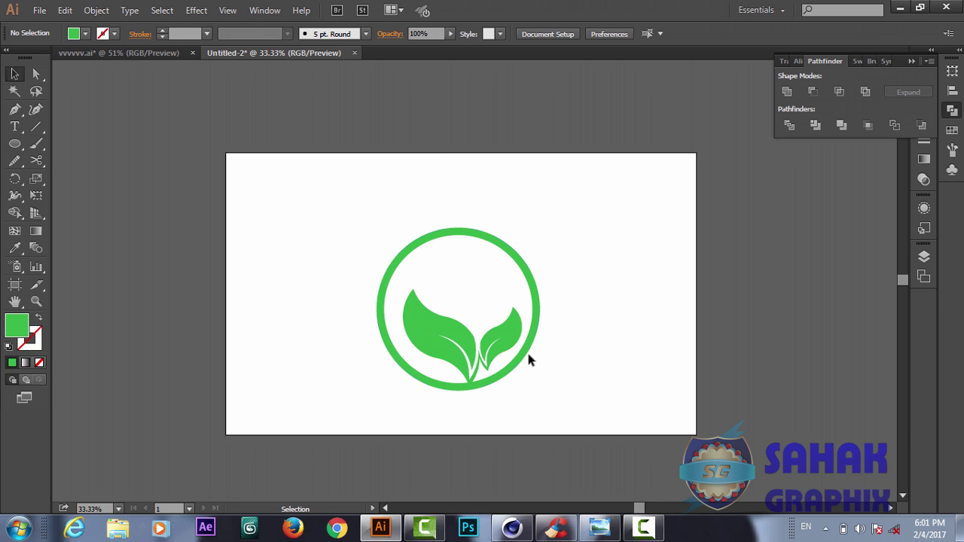
Fill the united leaf-and-ring shape with a linear gradient.
click(527, 357)
click(637, 298)
click(518, 361)
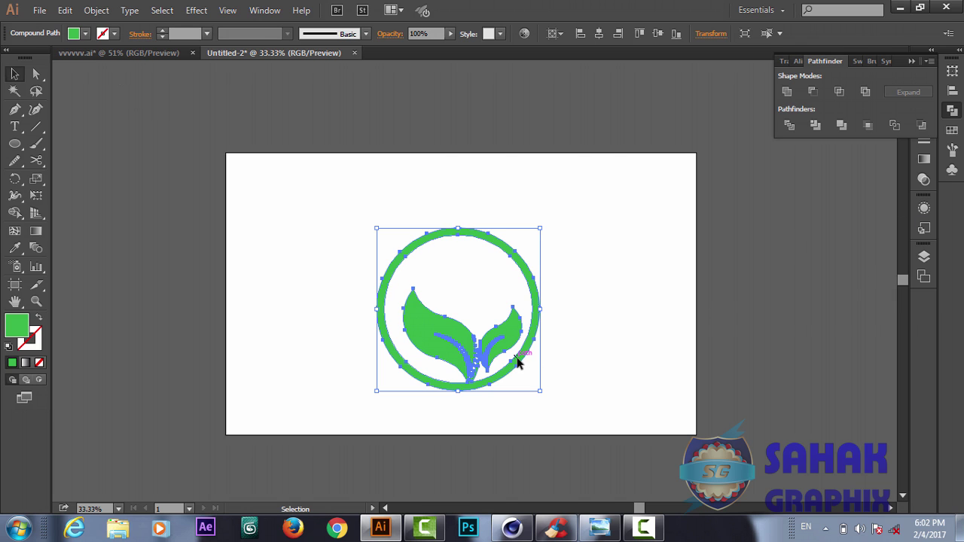
click(927, 158)
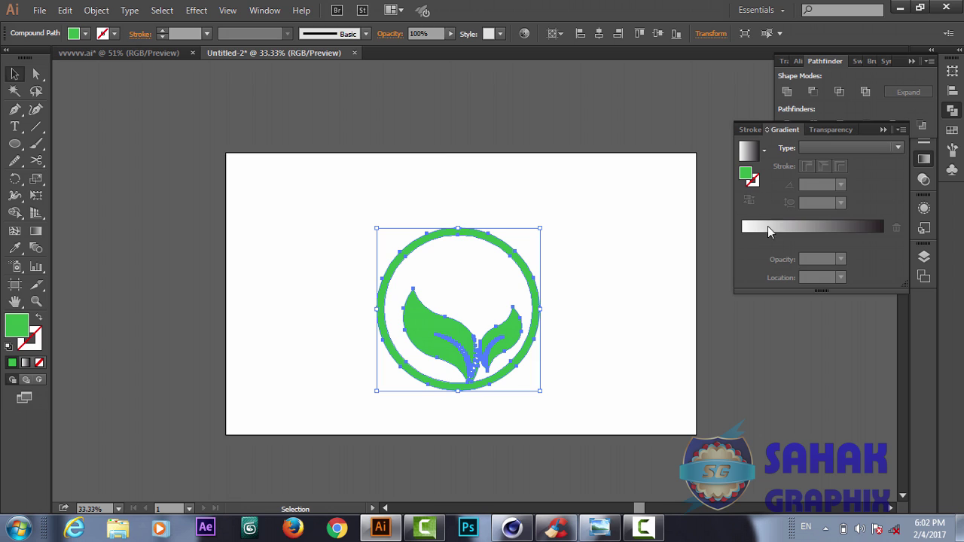
click(776, 227)
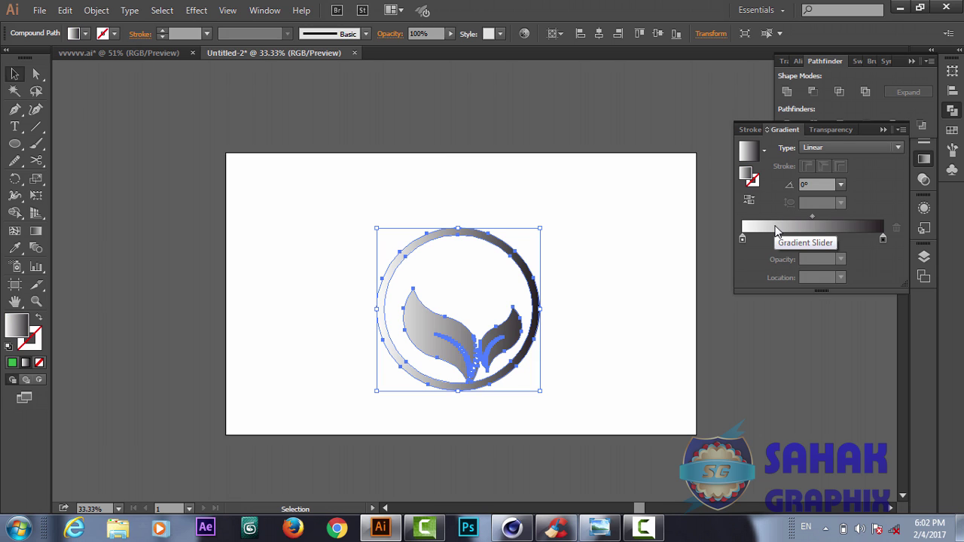
Recolour the gradient's black end stop with the dark green swatch C=90 M=30 Y=95 K=30.
double_click(883, 239)
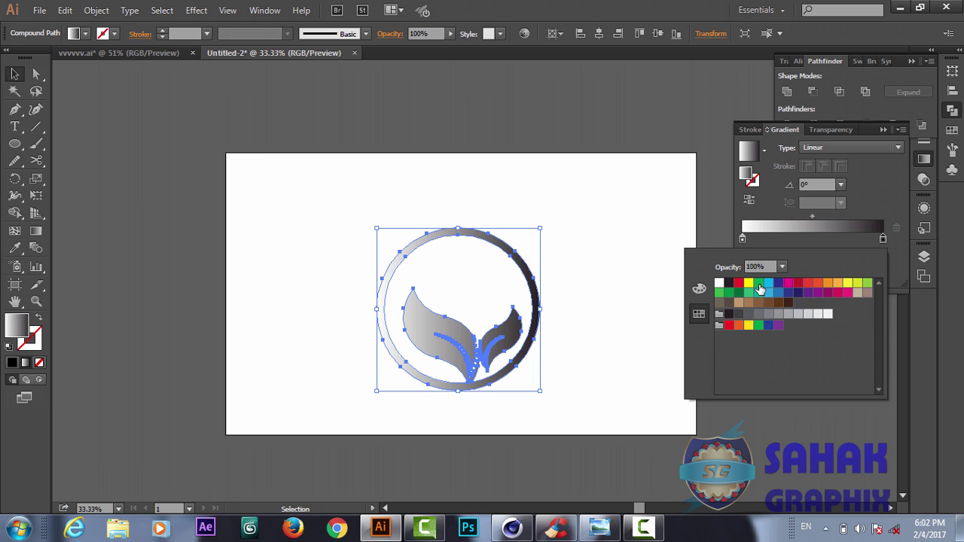
click(759, 284)
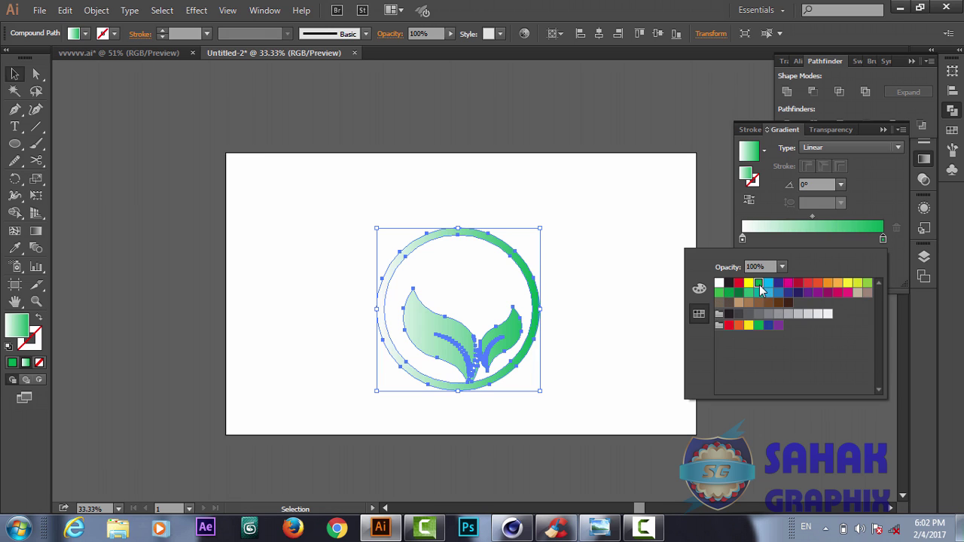
click(759, 326)
click(739, 293)
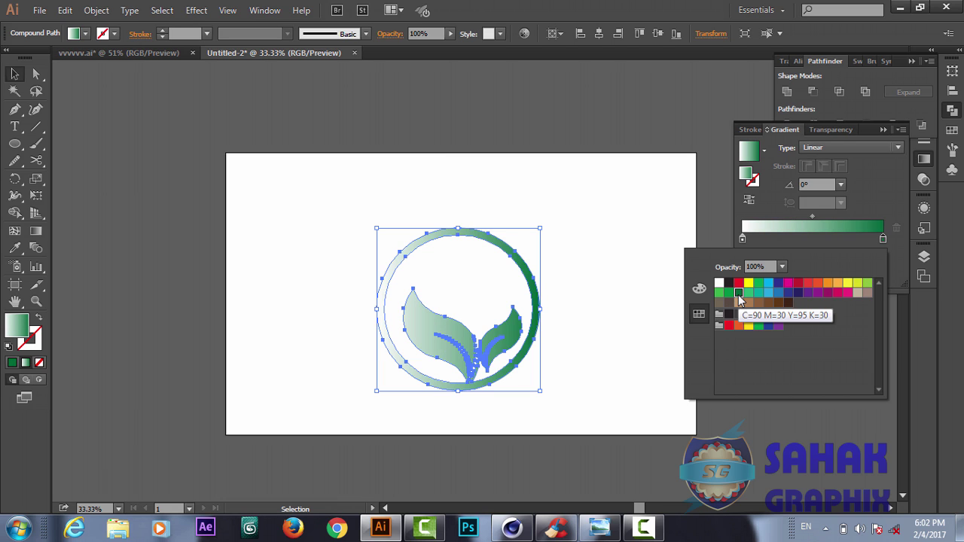
Recolour the gradient's white start stop with a bright yellow-green swatch.
click(741, 241)
double_click(741, 241)
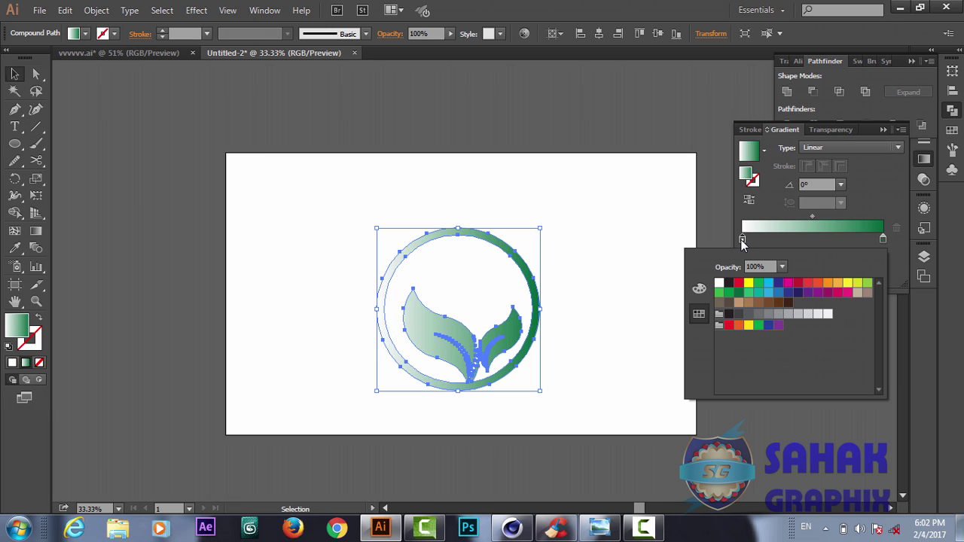
click(867, 285)
click(860, 286)
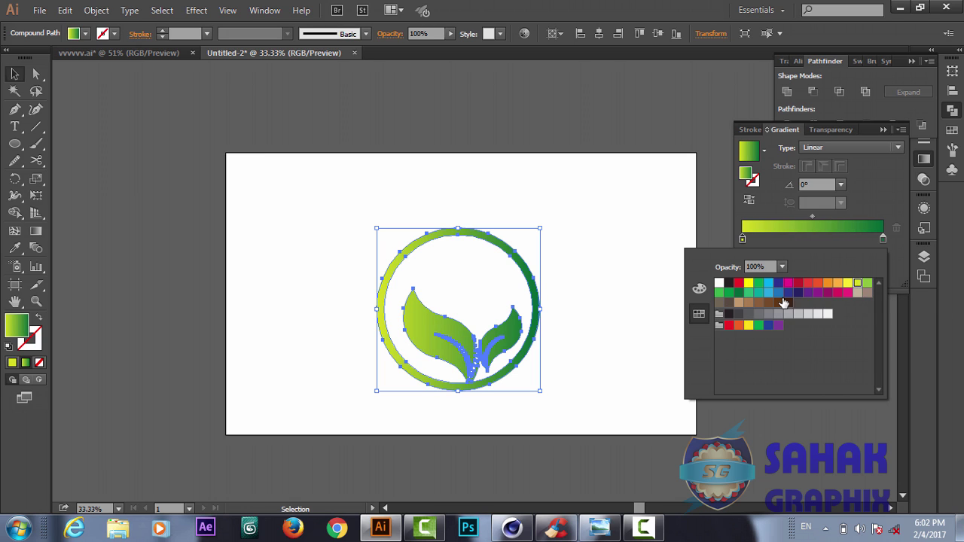
click(881, 239)
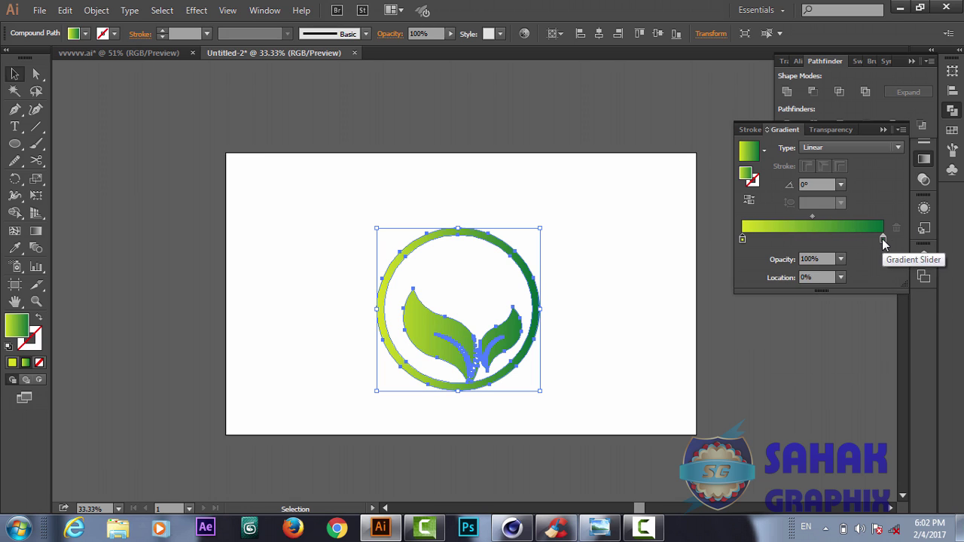
double_click(882, 239)
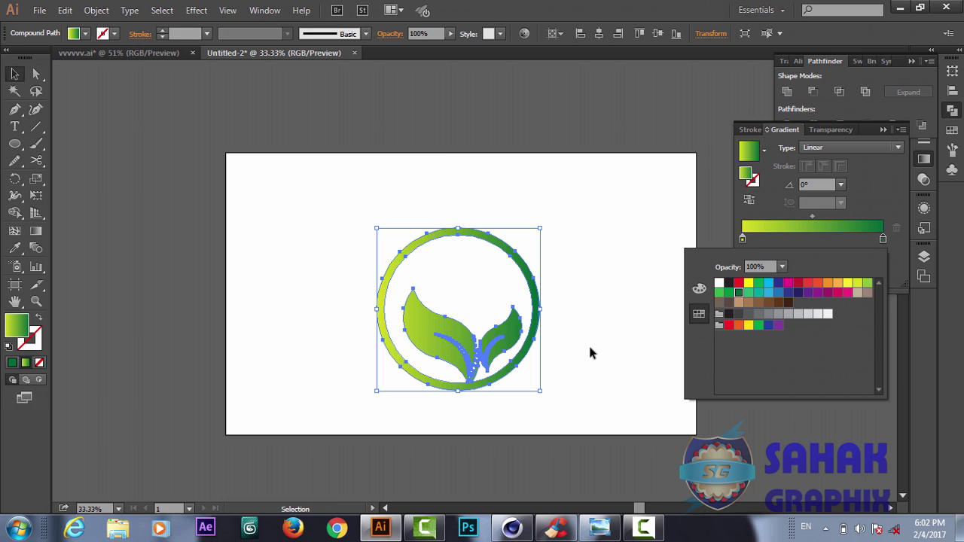
key(Escape)
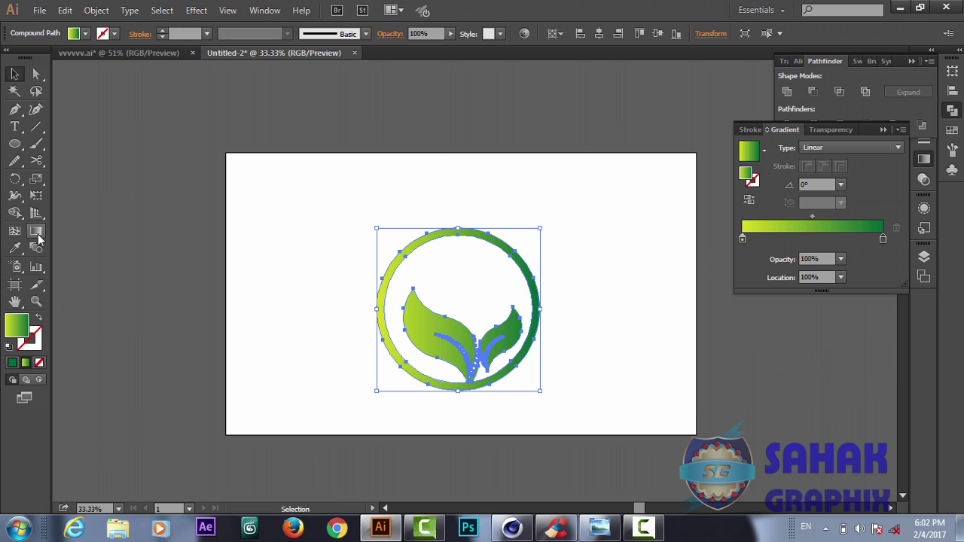
Reverse the gradient, run it at about 105.6° from below the ring to its upper edge with the Gradient tool, and deselect the logo.
click(36, 231)
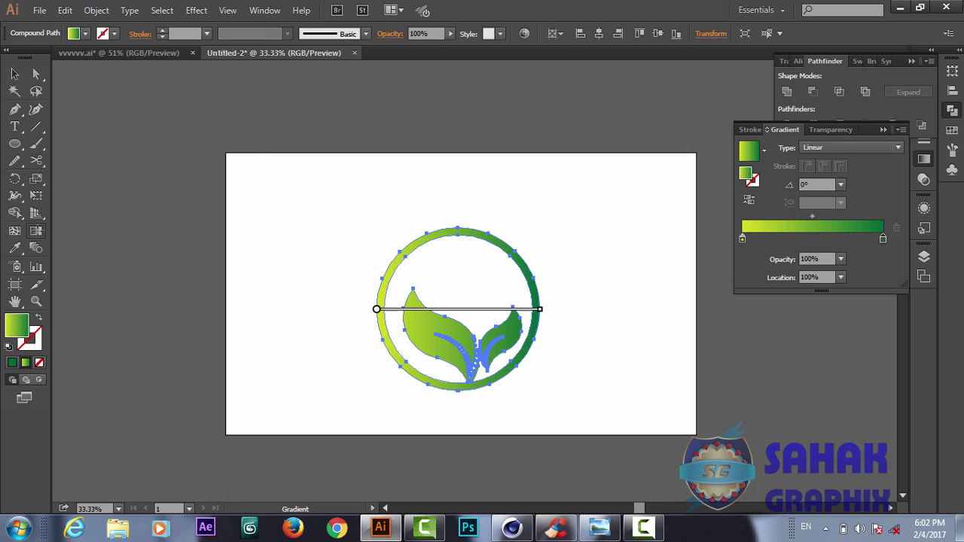
drag(461, 392, 455, 224)
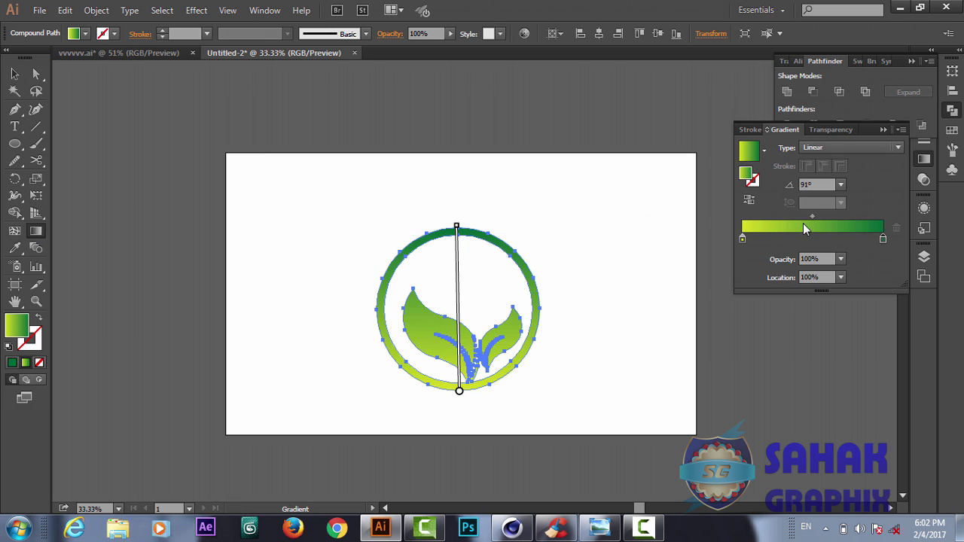
click(758, 200)
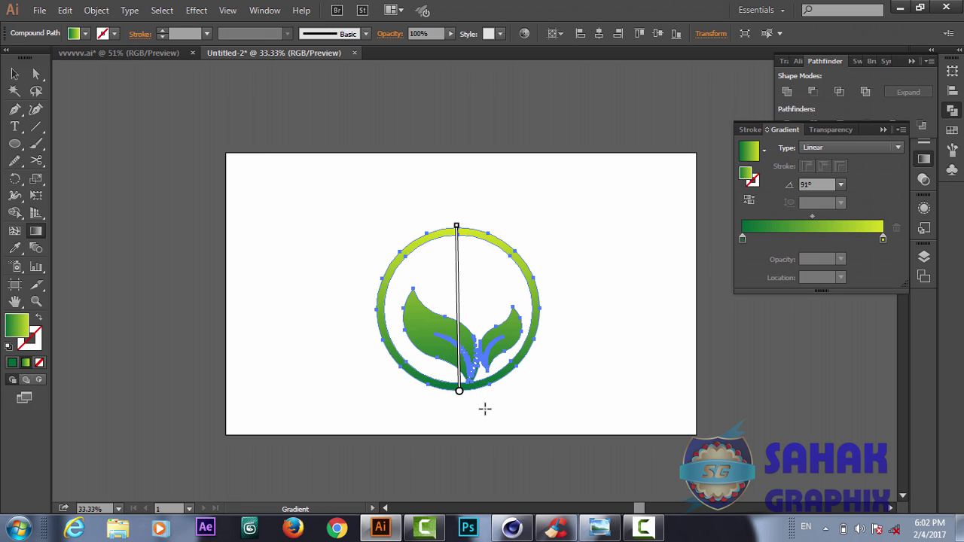
mouse_move(484, 407)
mouse_down()
mouse_move(432, 220)
mouse_move(437, 240)
mouse_up()
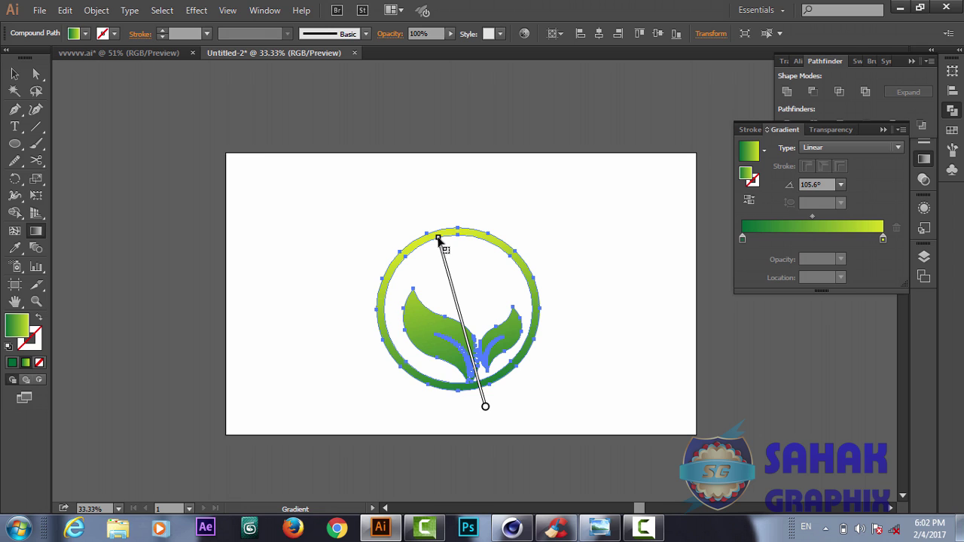
key(v)
click(602, 350)
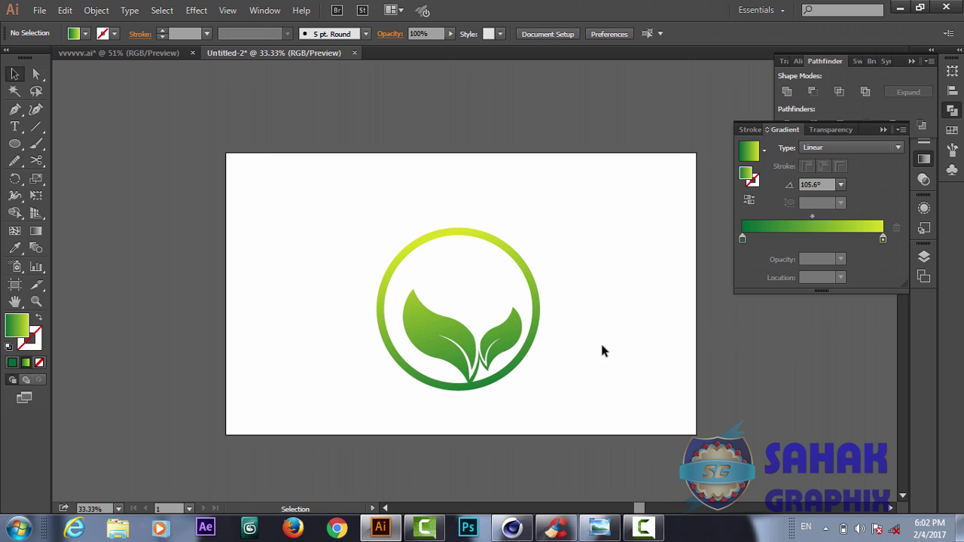
Move the logo slightly upward to make room beneath the ring, and deselect it.
key(ctrl+plus)
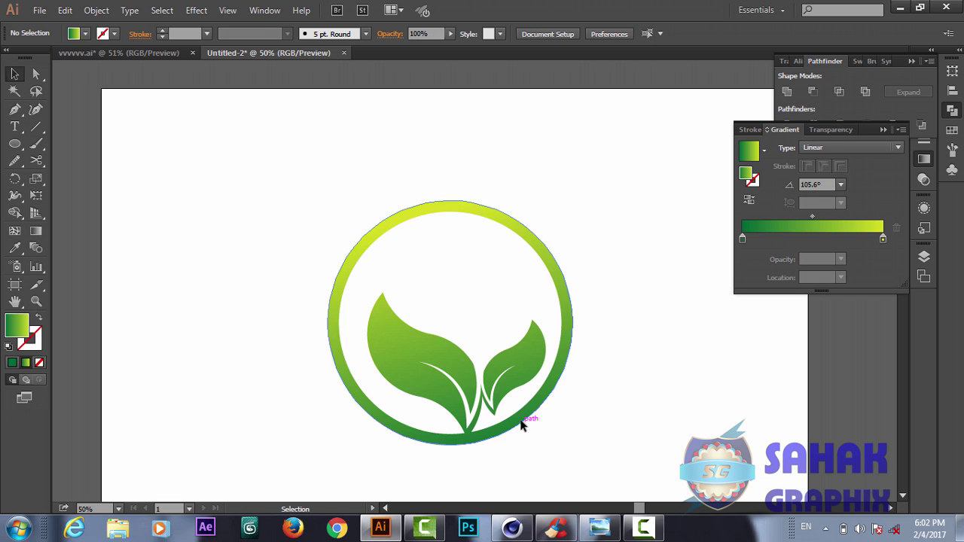
drag(502, 435, 500, 399)
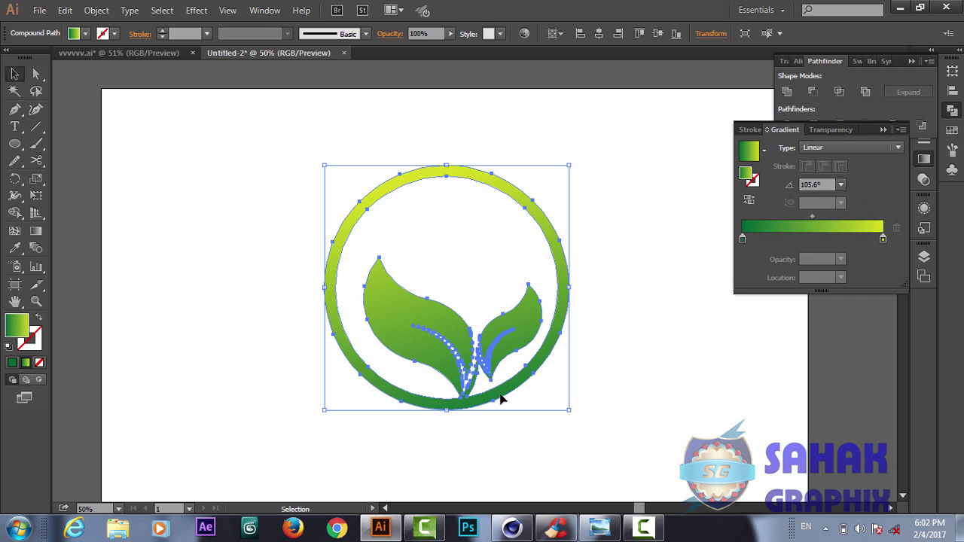
click(662, 383)
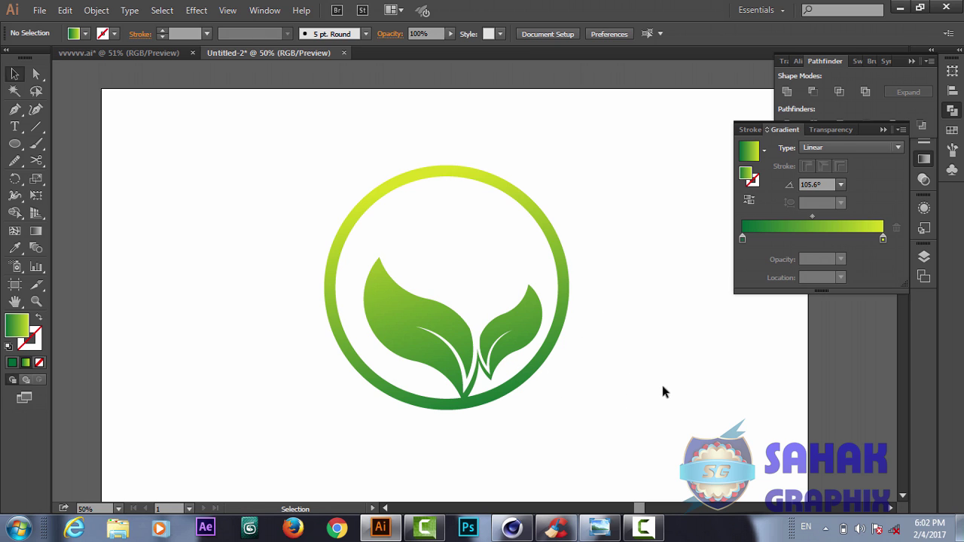
Add the text GREENWORIL below the ring, dismissing the power adapter warning.
click(15, 127)
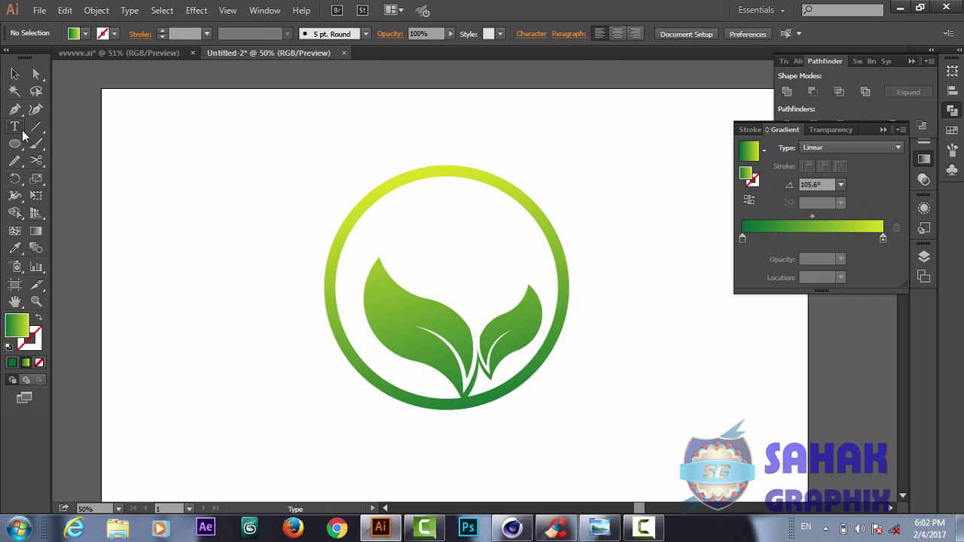
click(396, 447)
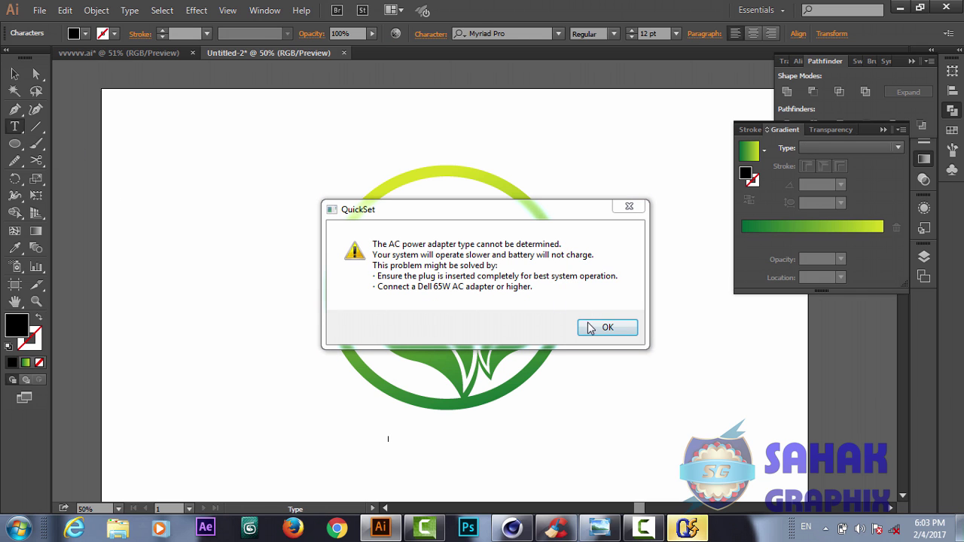
click(592, 328)
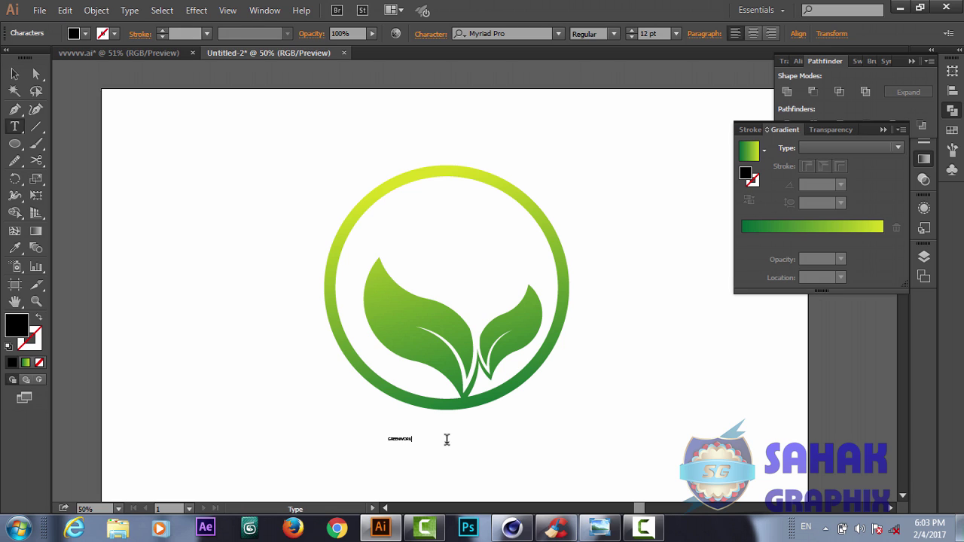
Set the font size of the whole GREENWORIL text to 72 pt.
drag(419, 441, 349, 430)
click(675, 34)
click(693, 252)
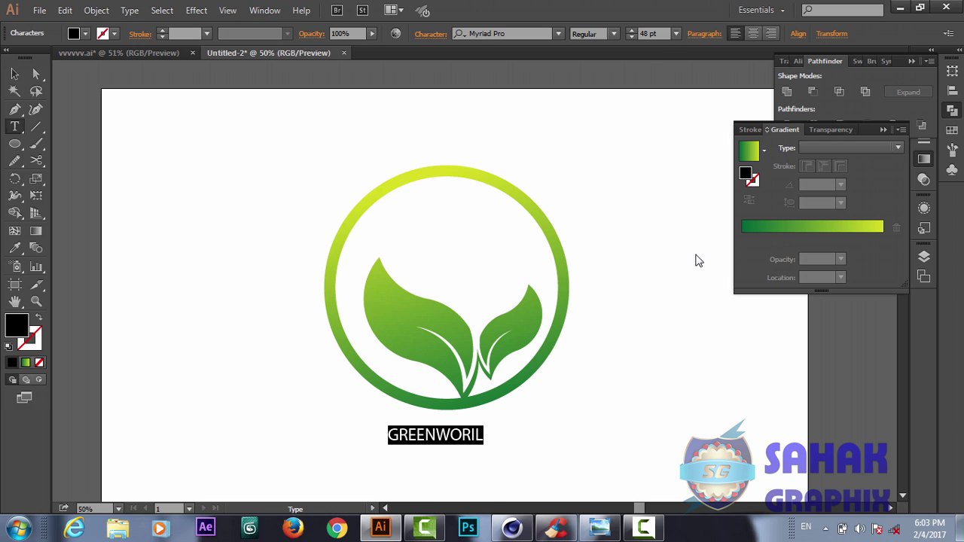
click(675, 36)
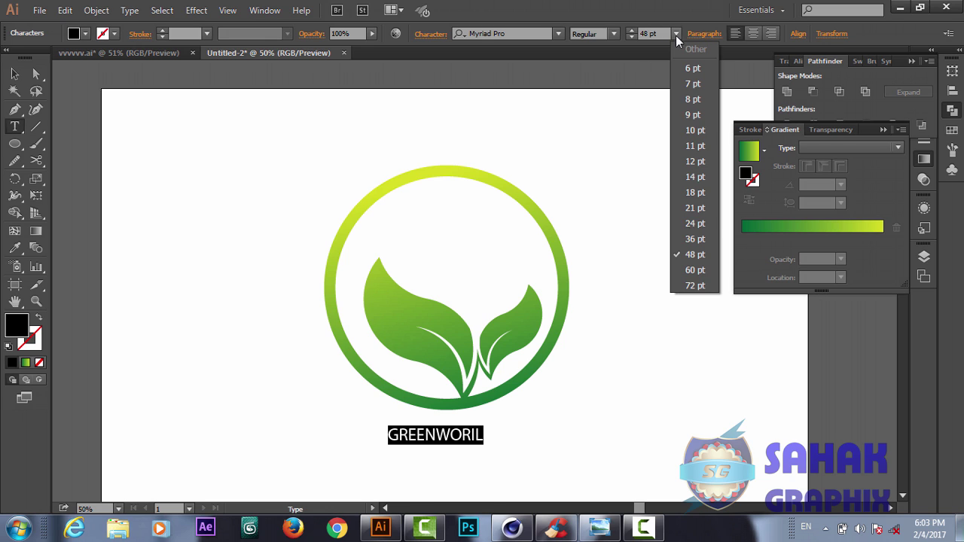
click(699, 286)
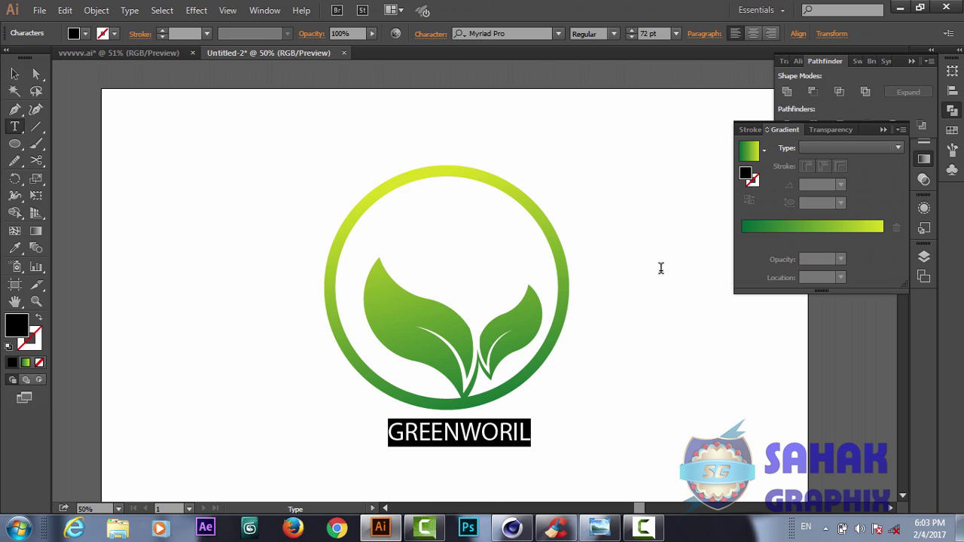
Find the Century Gothic Bold font and apply it to the whole text.
click(557, 33)
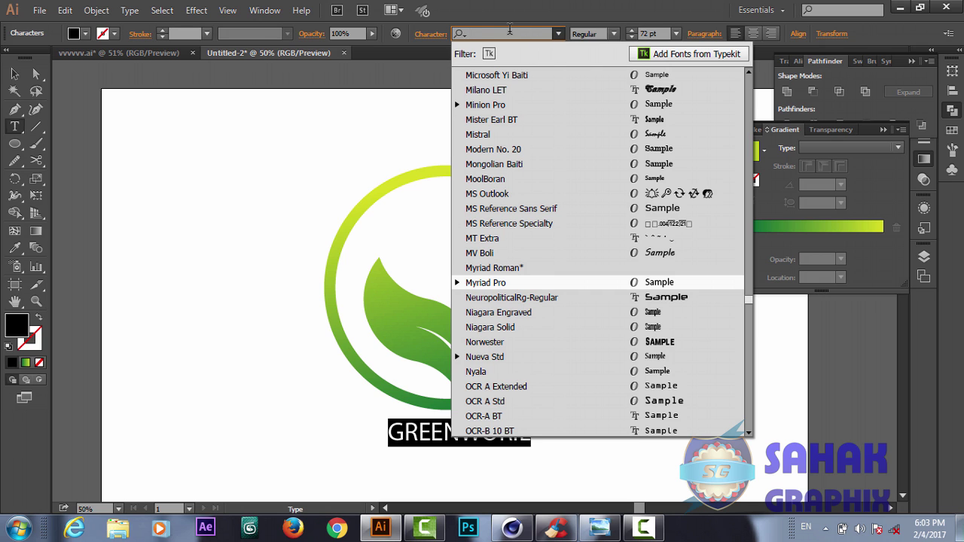
text(C)
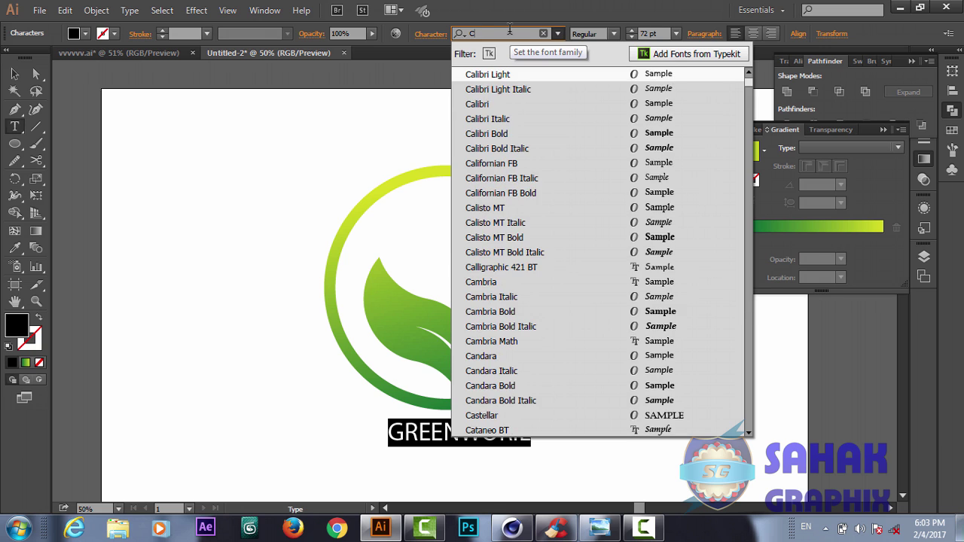
text(EN)
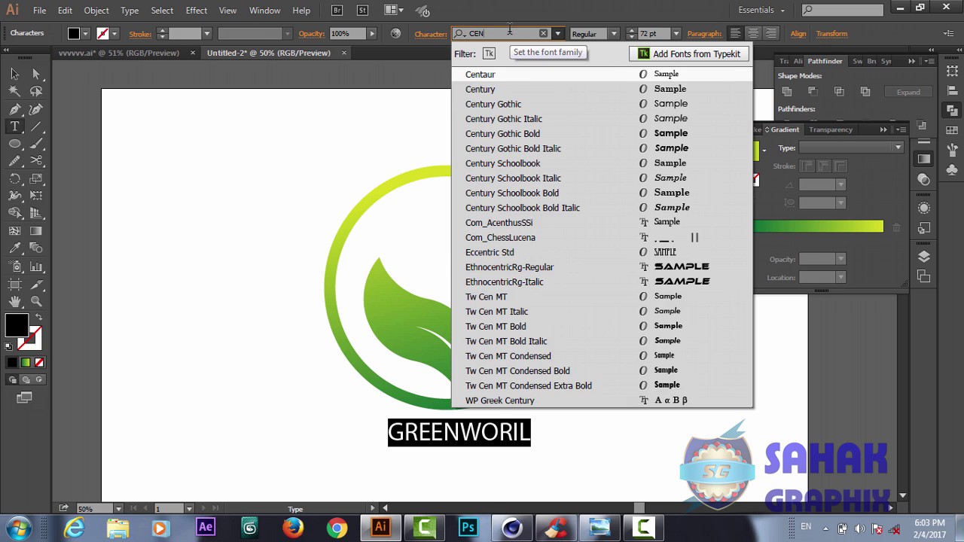
click(503, 133)
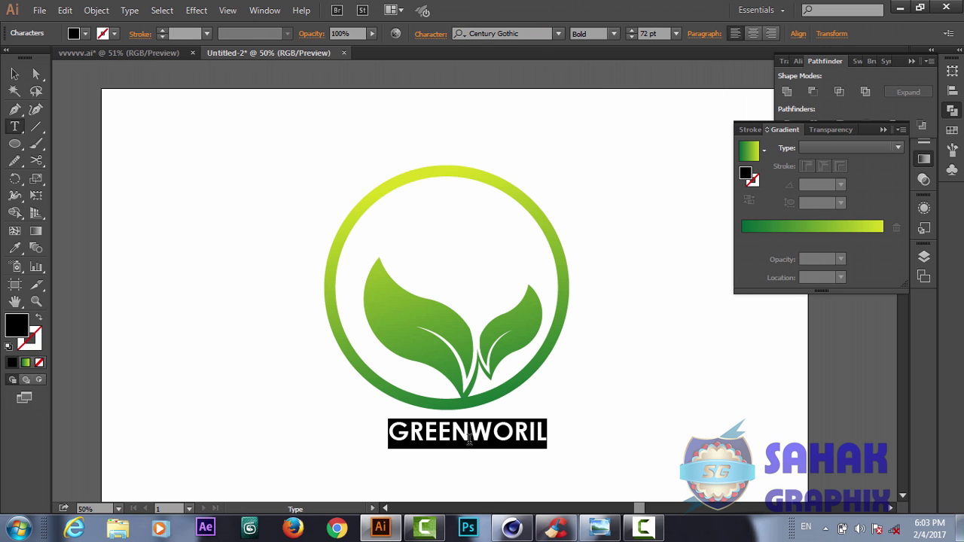
Set the letters WORIL to the Regular style, leaving GREEN in bold.
drag(471, 433, 548, 434)
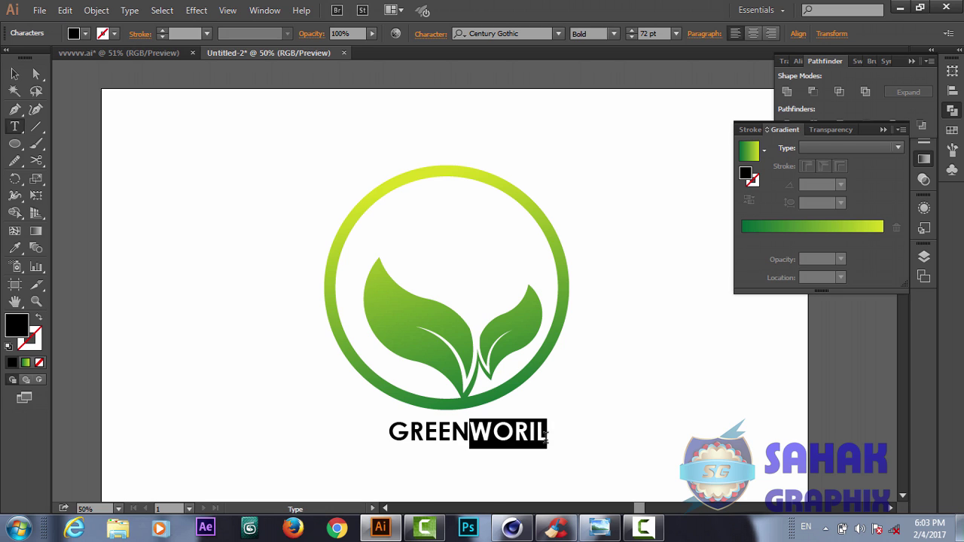
click(615, 34)
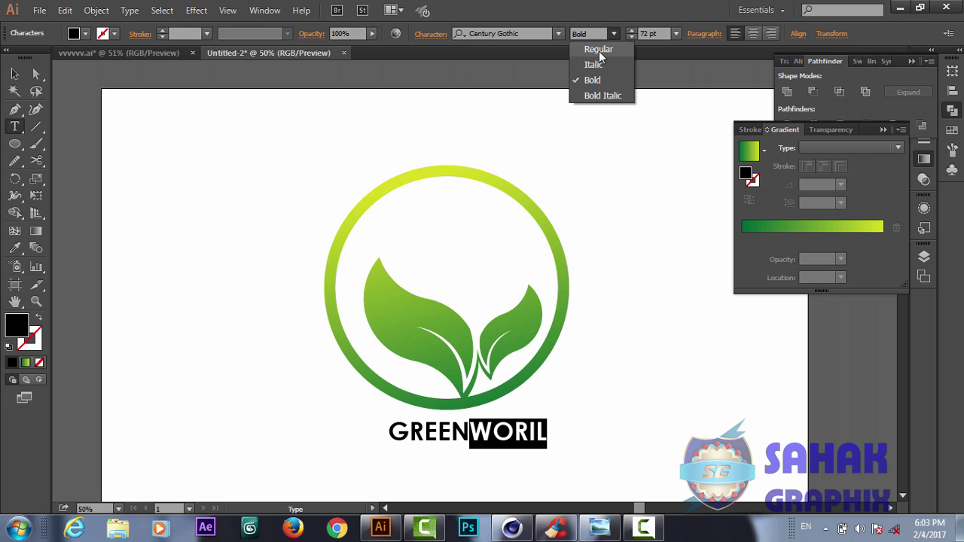
click(599, 52)
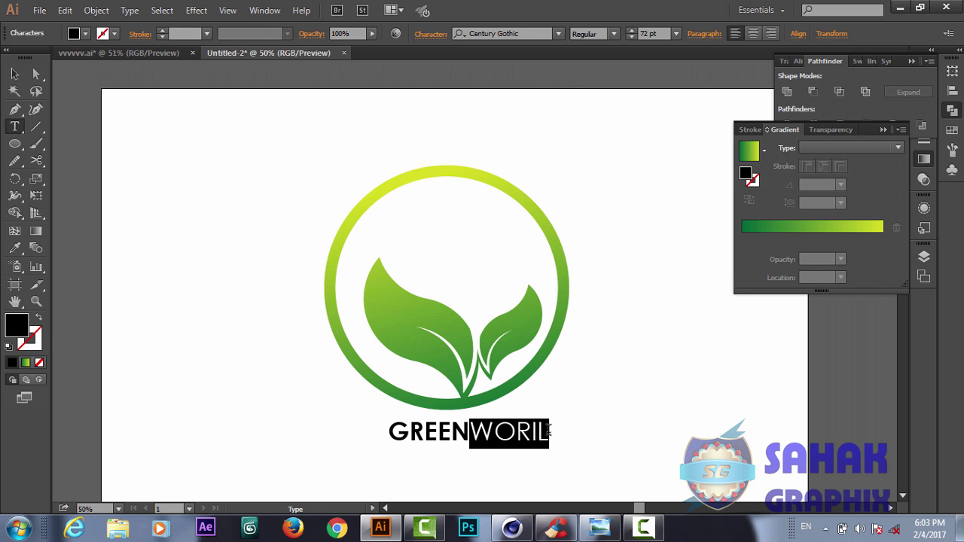
Enlarge the whole GREENWORIL text to 92 pt.
drag(552, 431, 346, 430)
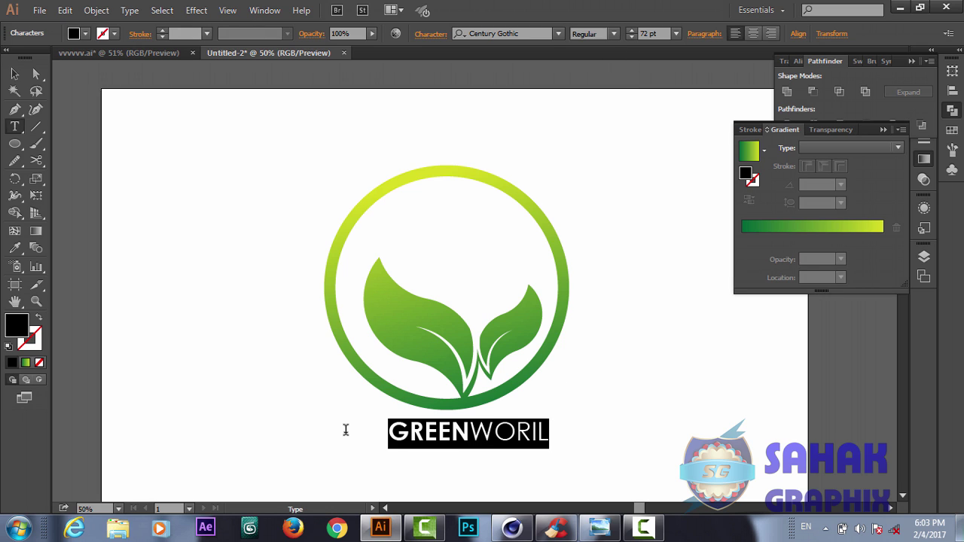
click(631, 30)
click(631, 30)
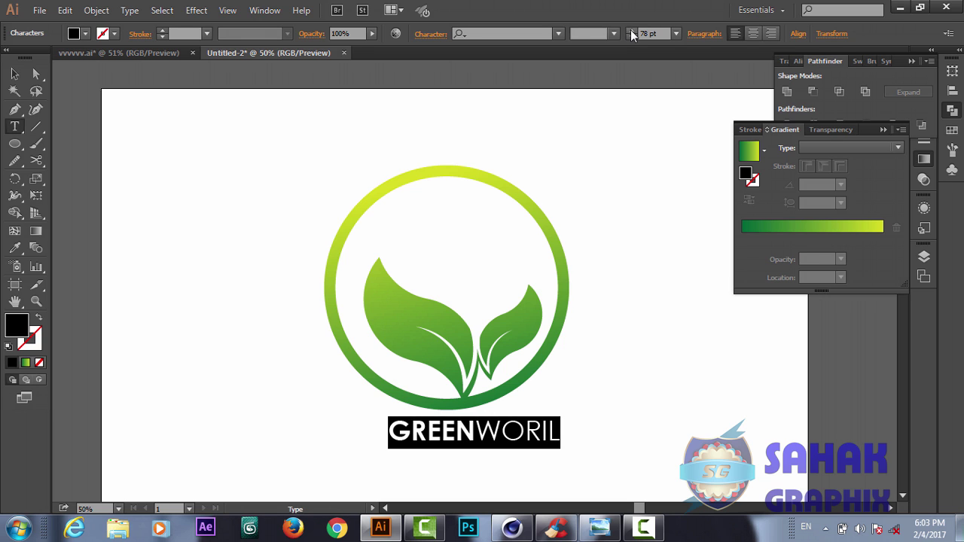
click(631, 30)
click(630, 30)
click(631, 30)
click(630, 30)
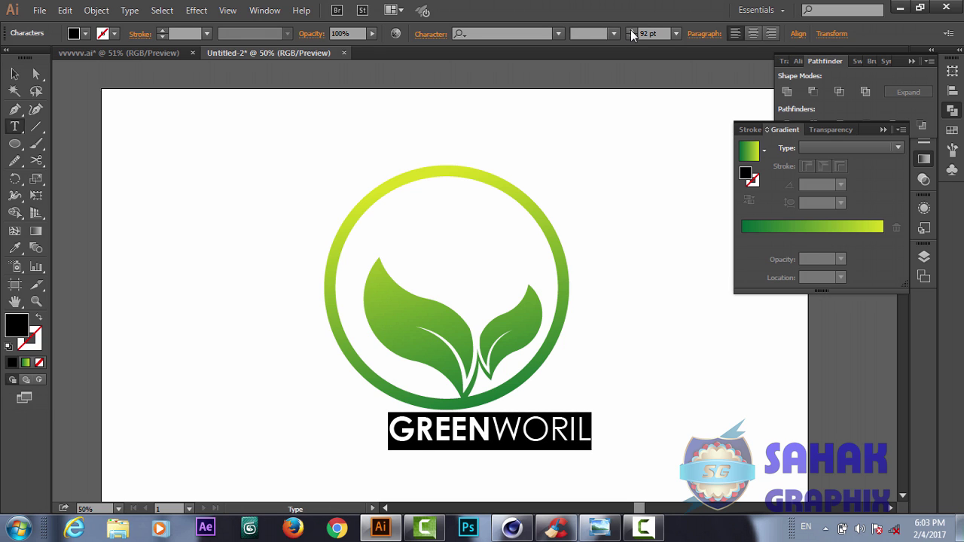
Enlarge the whole GREENWORIL text to 105 pt and centre it below the ring.
click(630, 30)
click(630, 30)
click(630, 30)
click(630, 30)
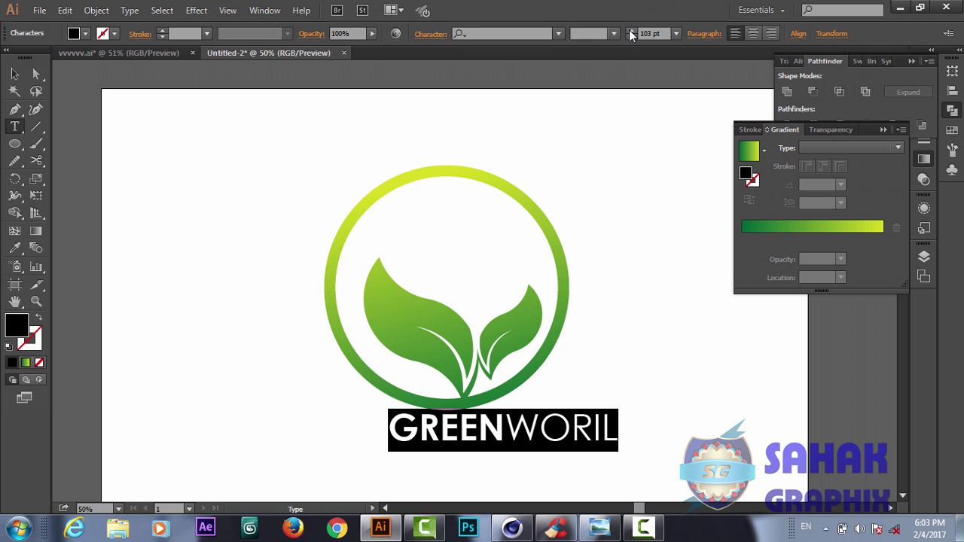
click(631, 30)
click(14, 73)
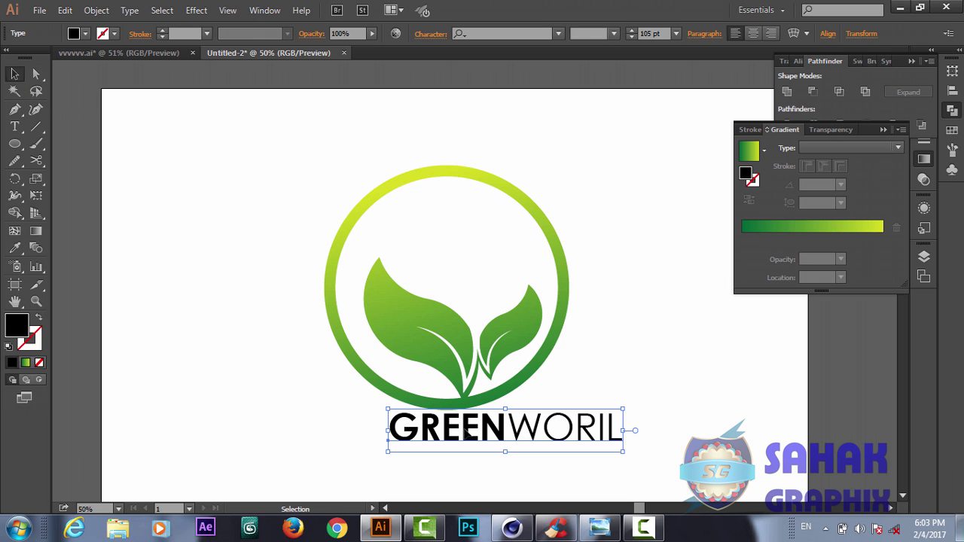
drag(503, 431, 448, 437)
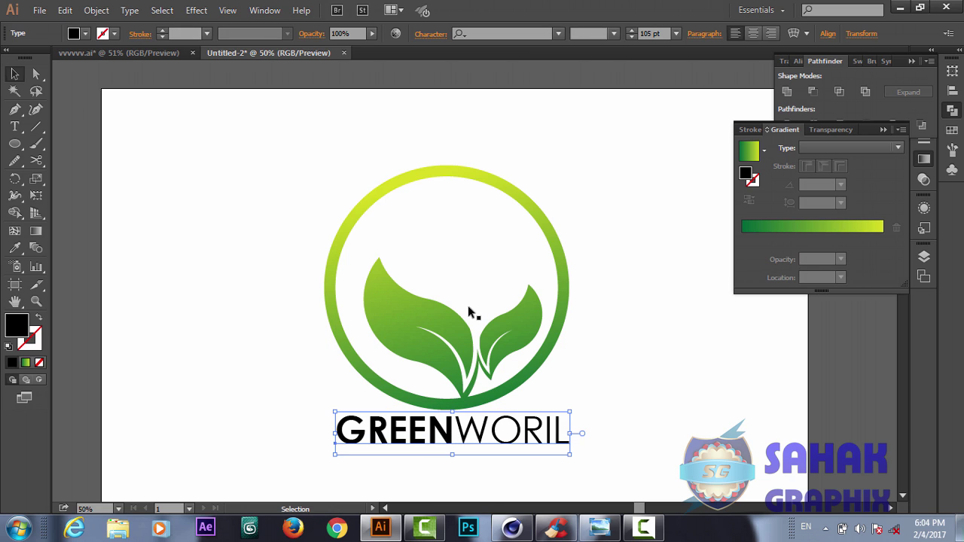
Try to apply the ring's green-yellow gradient to the letters WORIL with the Eyedropper.
click(14, 127)
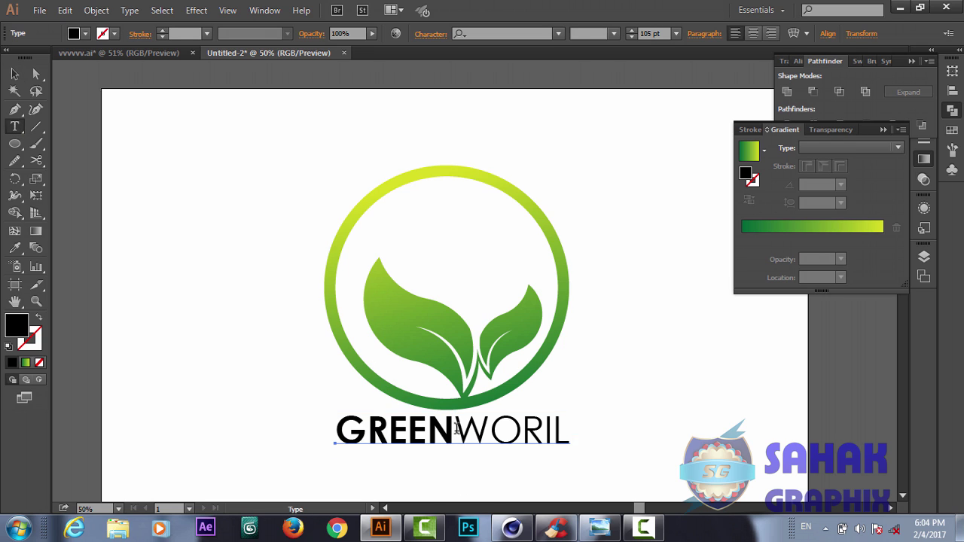
drag(454, 437, 585, 439)
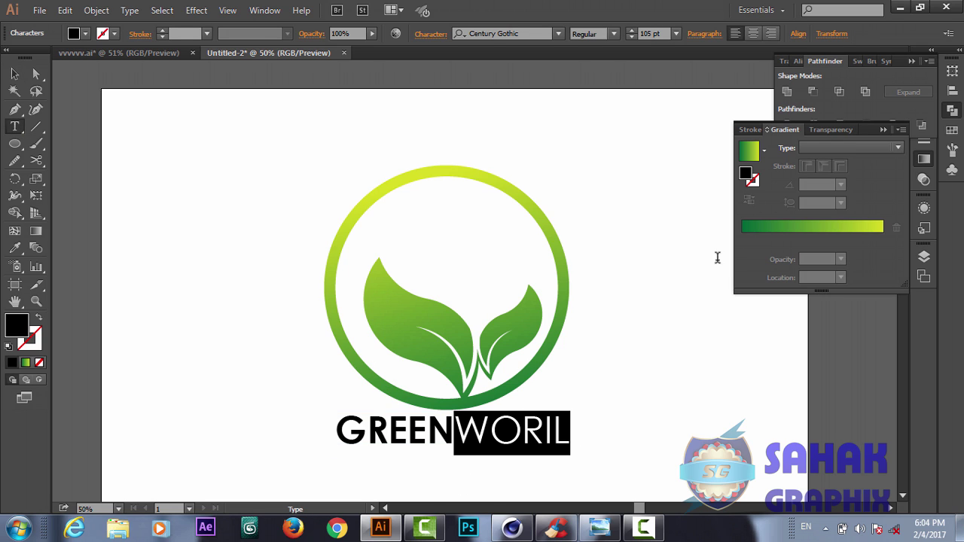
click(16, 250)
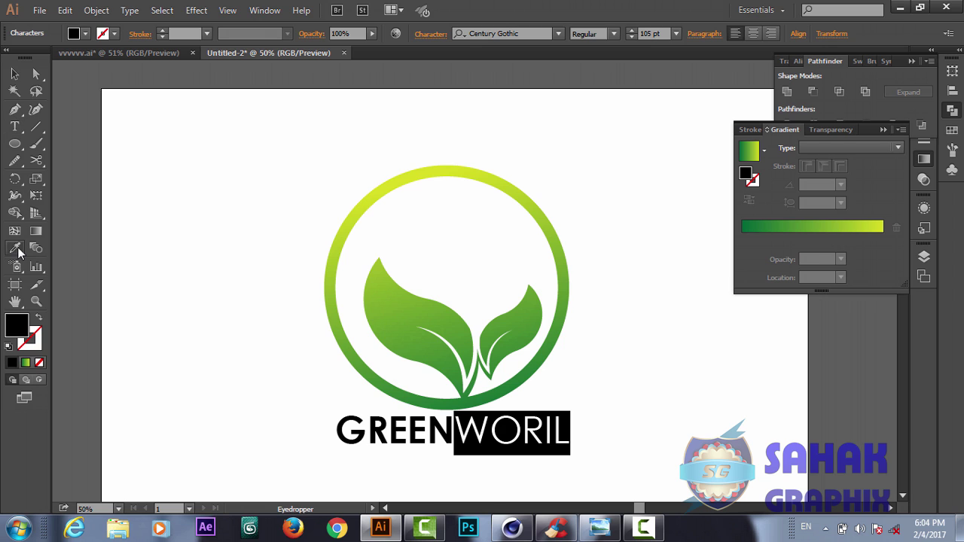
click(398, 181)
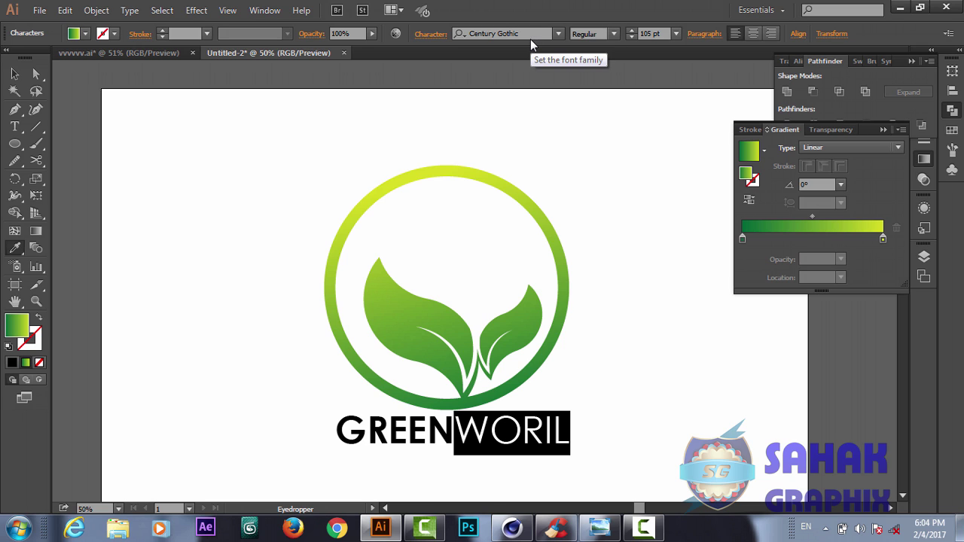
click(15, 75)
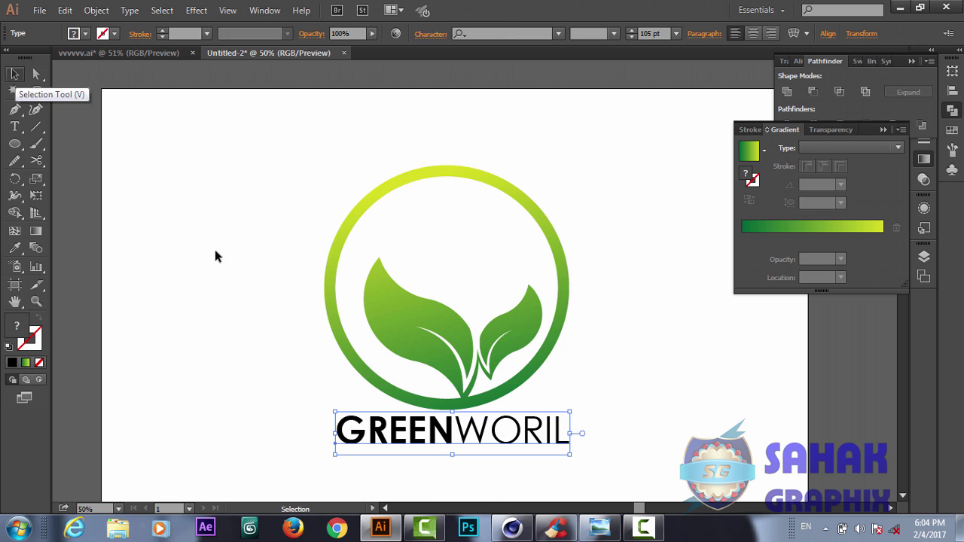
Expand the GREENWORIL text into shapes with Object and Fill enabled.
right_click(448, 431)
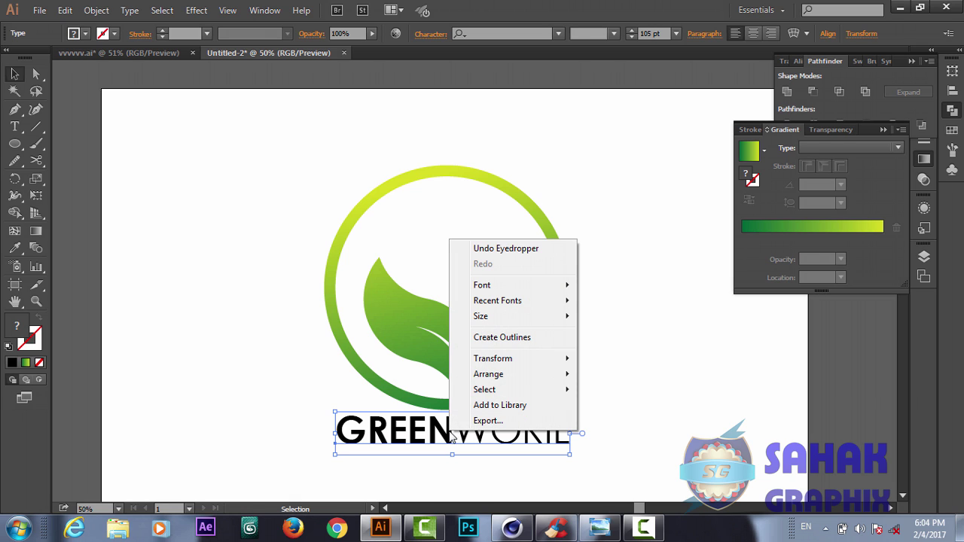
click(378, 434)
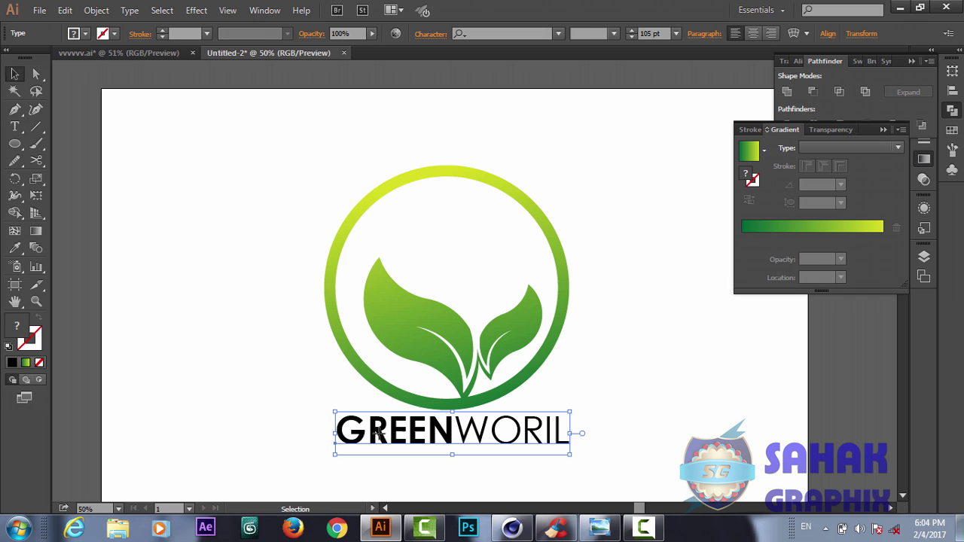
click(96, 10)
click(175, 162)
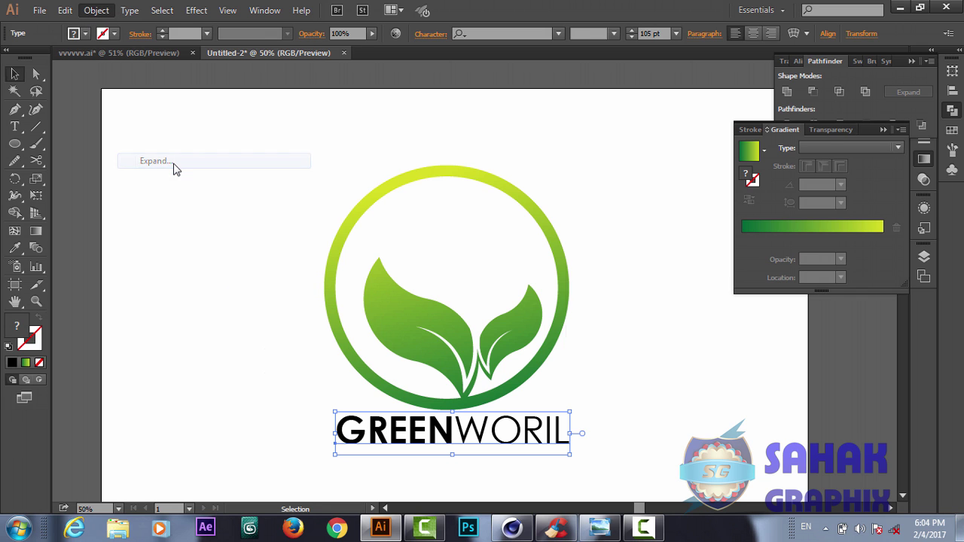
click(434, 341)
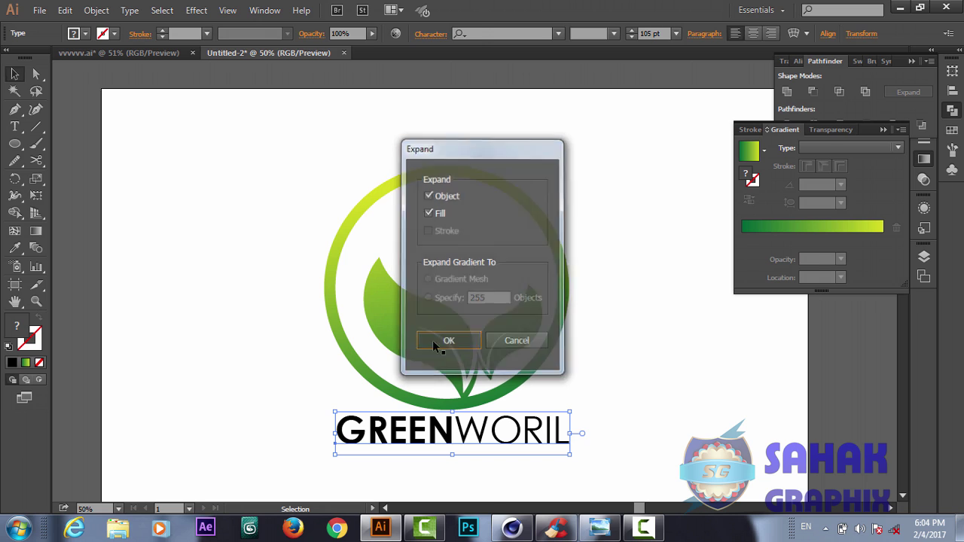
click(631, 459)
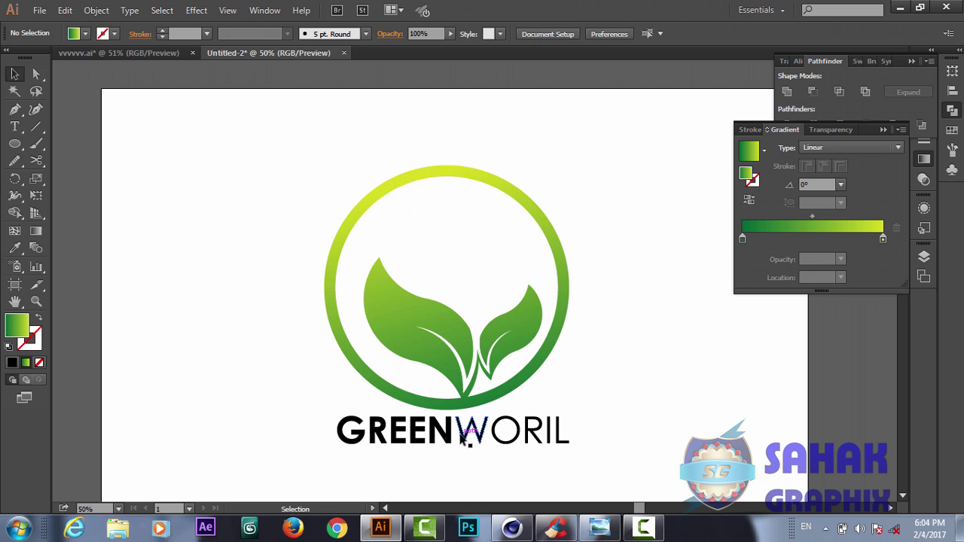
Ungroup the expanded GREENWORIL lettering into separate letter shapes.
click(574, 419)
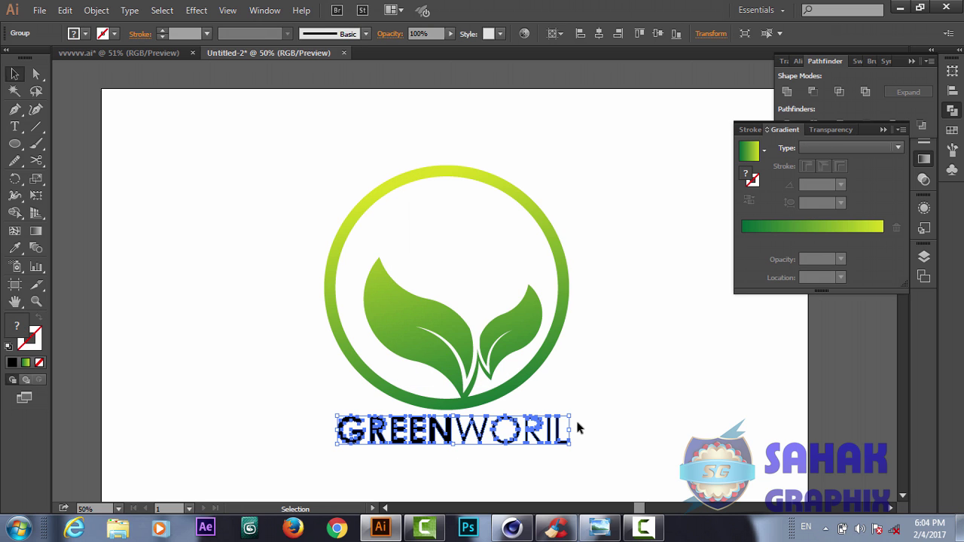
right_click(515, 439)
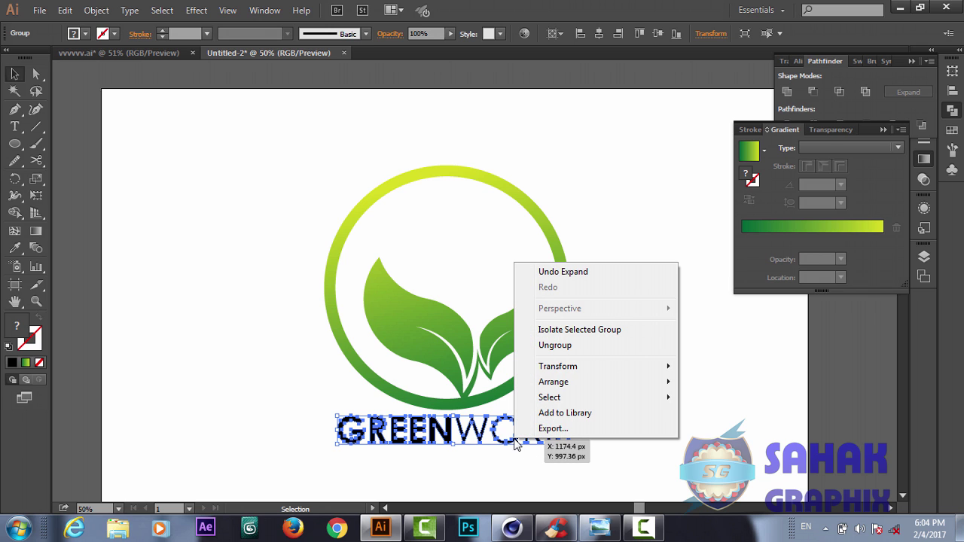
click(565, 346)
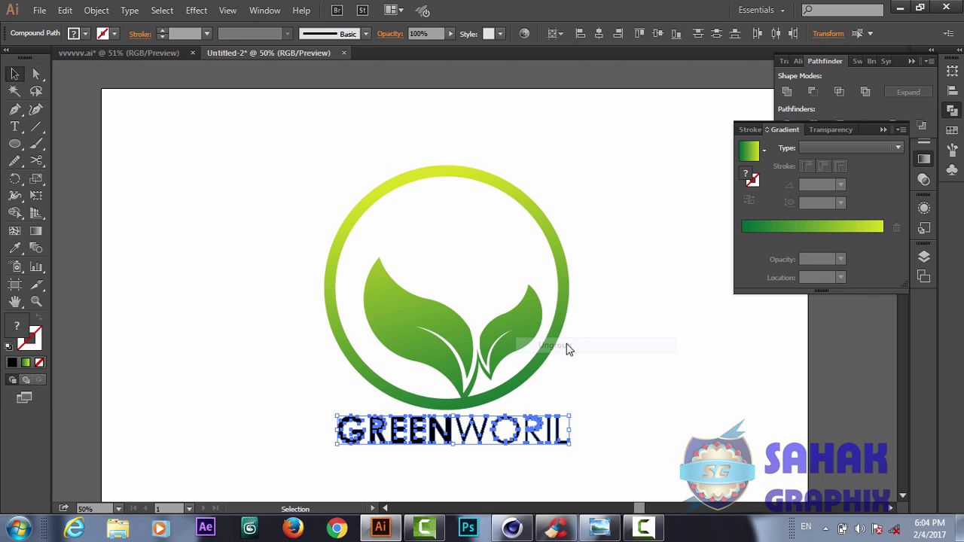
click(626, 450)
Fill the letters WORIL with a solid yellow swatch.
drag(460, 452, 563, 416)
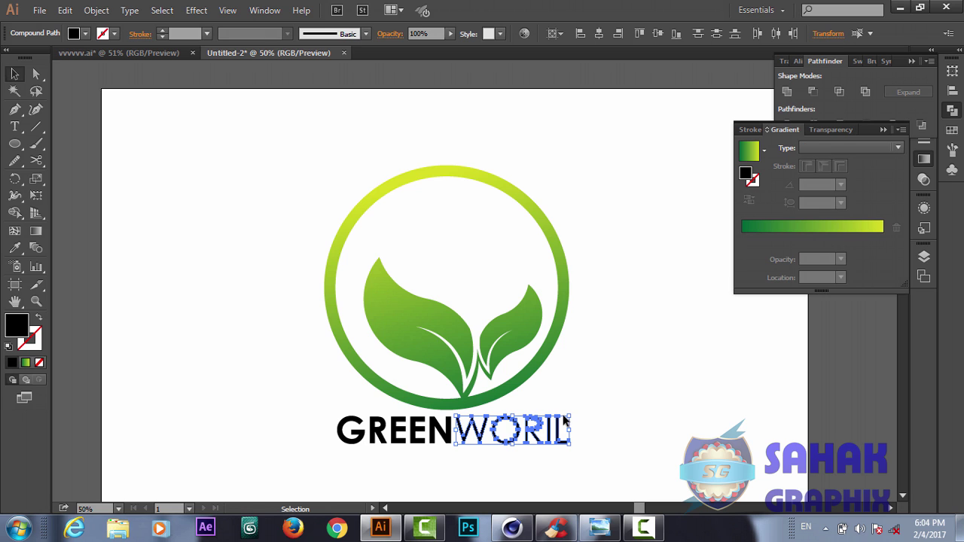
click(85, 33)
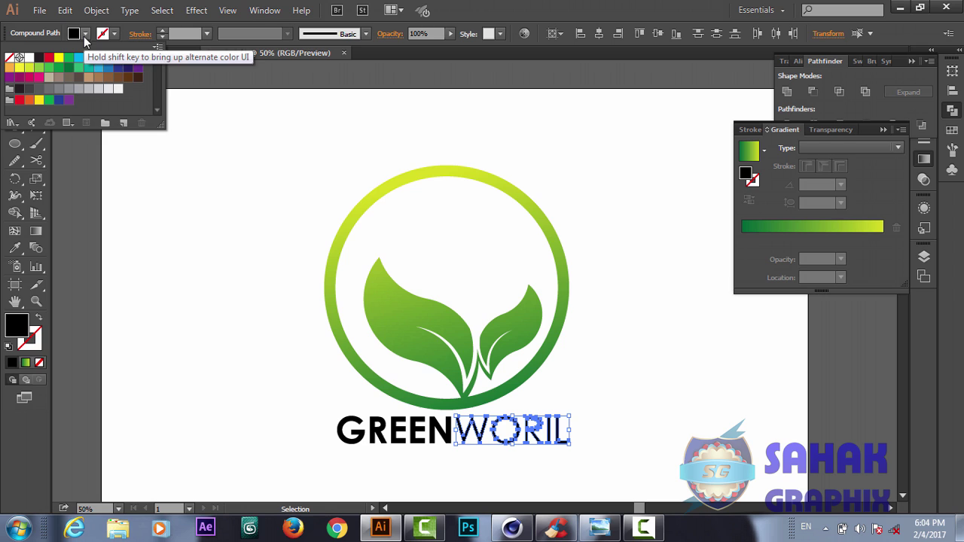
click(19, 67)
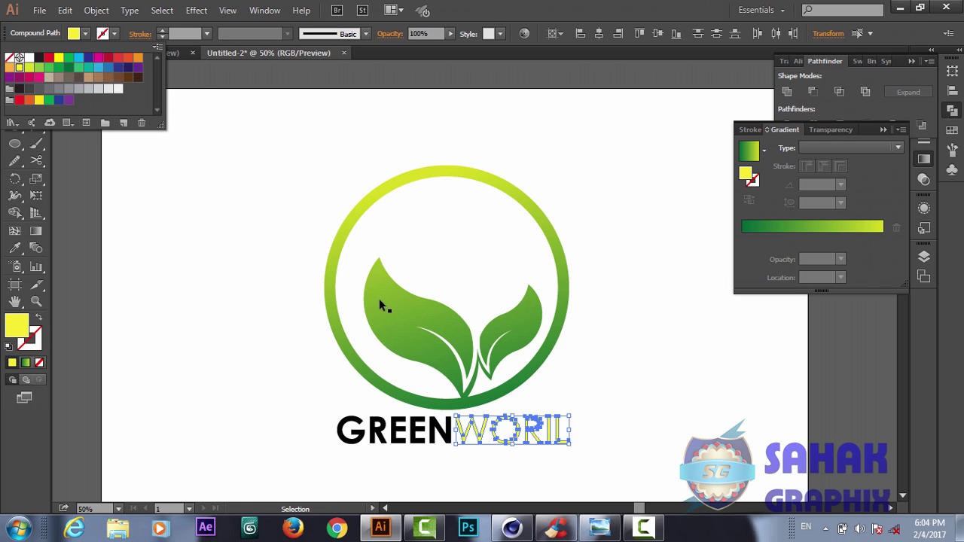
key(Escape)
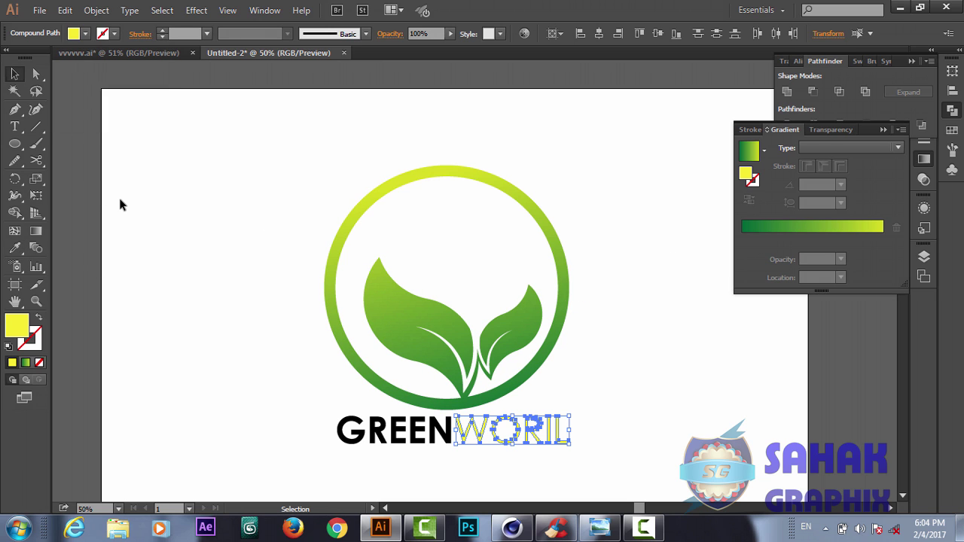
Fill the letters GREEN with the green swatch C=75 M=0 Y=100 K=0 and deselect them.
drag(329, 450, 450, 434)
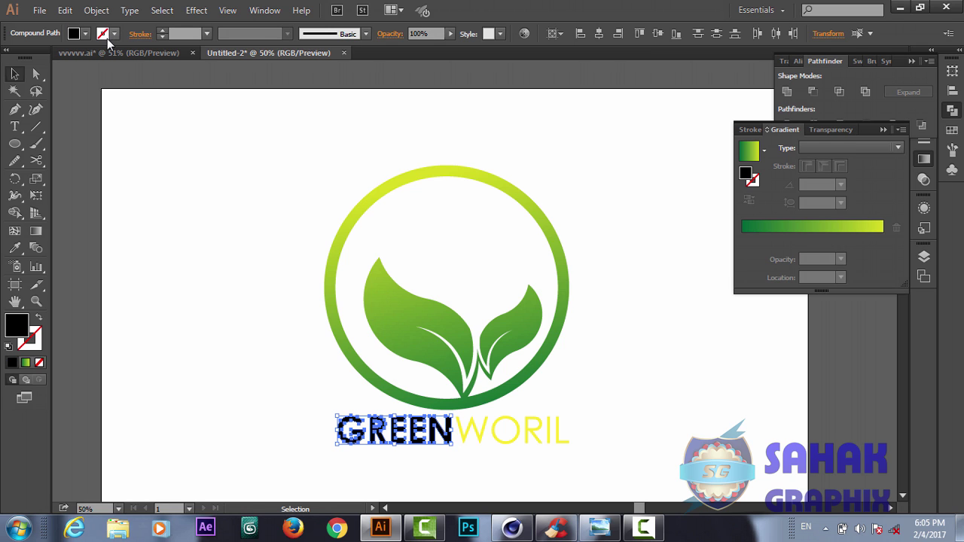
click(84, 34)
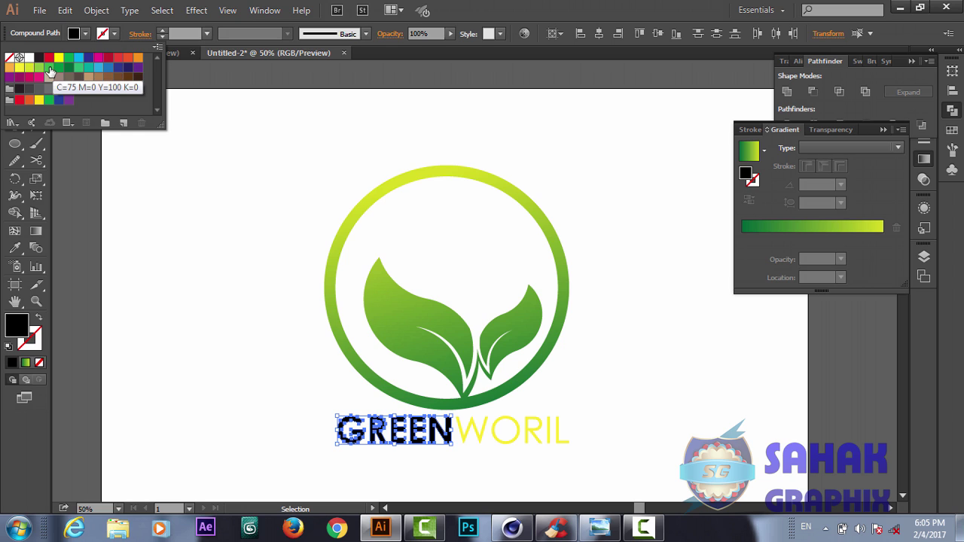
click(49, 69)
click(632, 391)
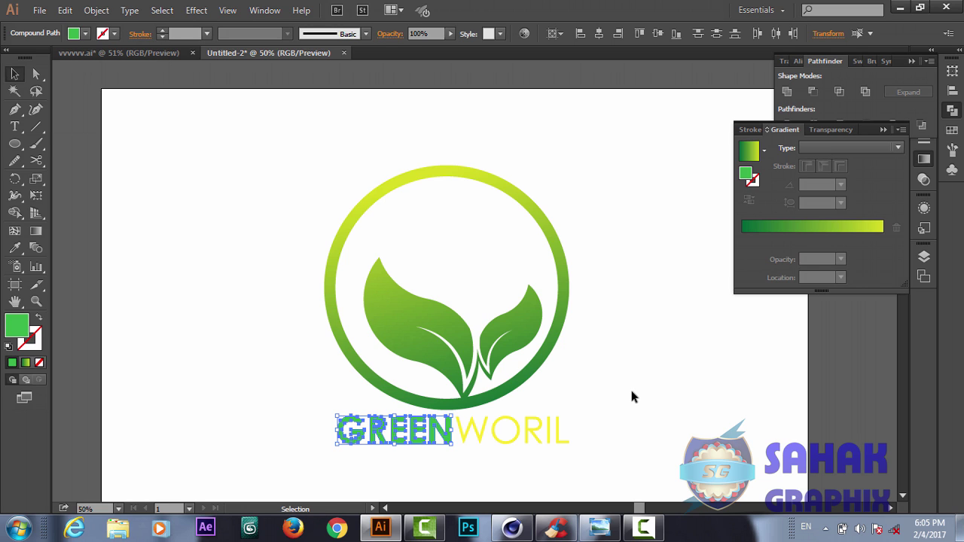
click(632, 391)
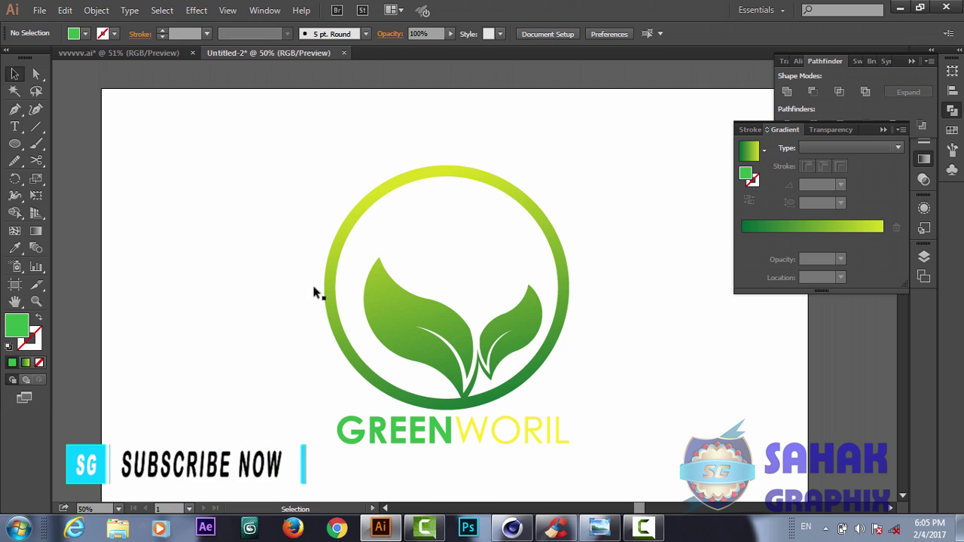
Switch to Cinema 4D to view the 3D version of the leaf-and-ring logo, and return to Illustrator.
click(507, 535)
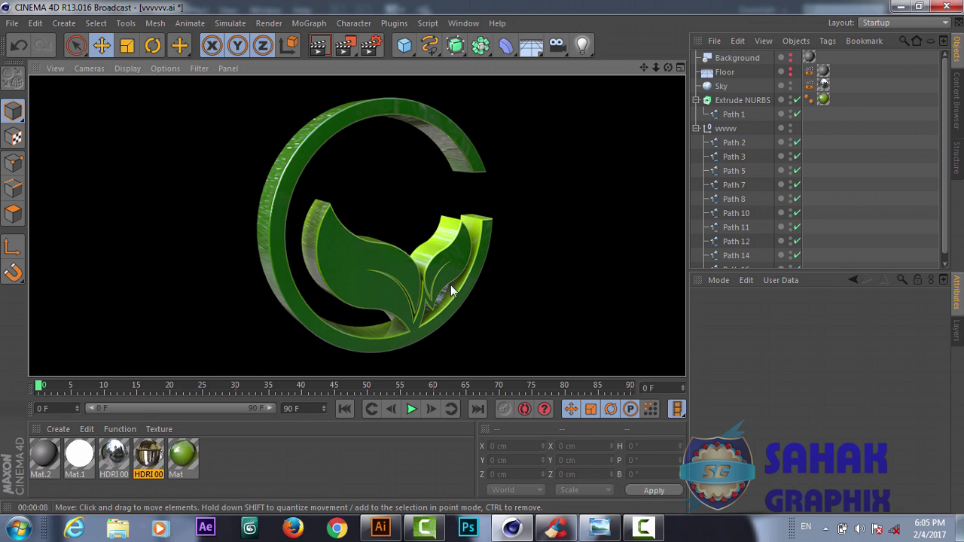
click(900, 6)
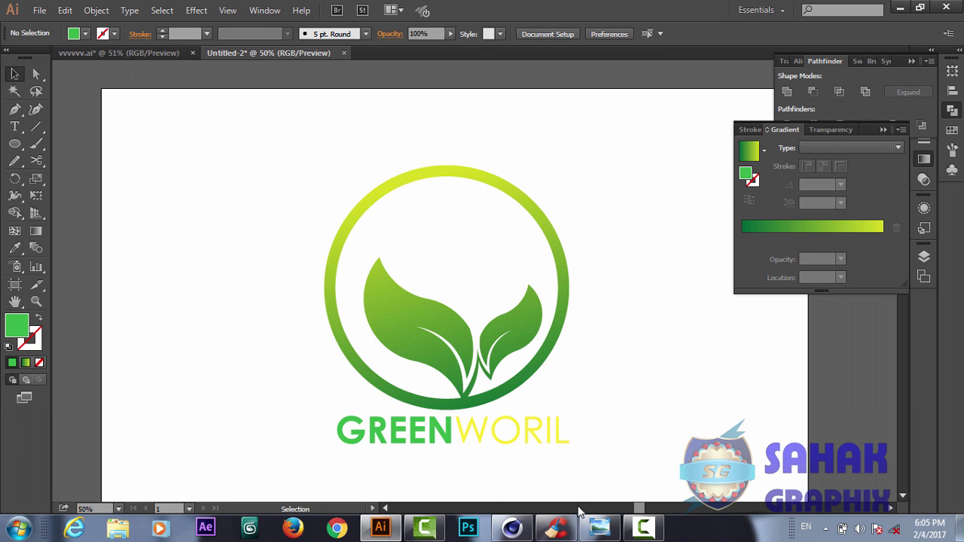
click(646, 536)
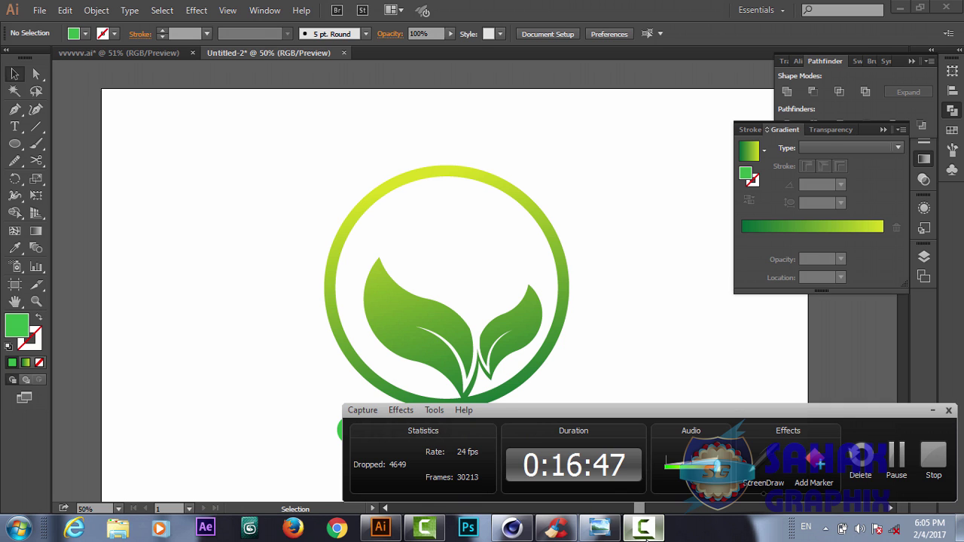